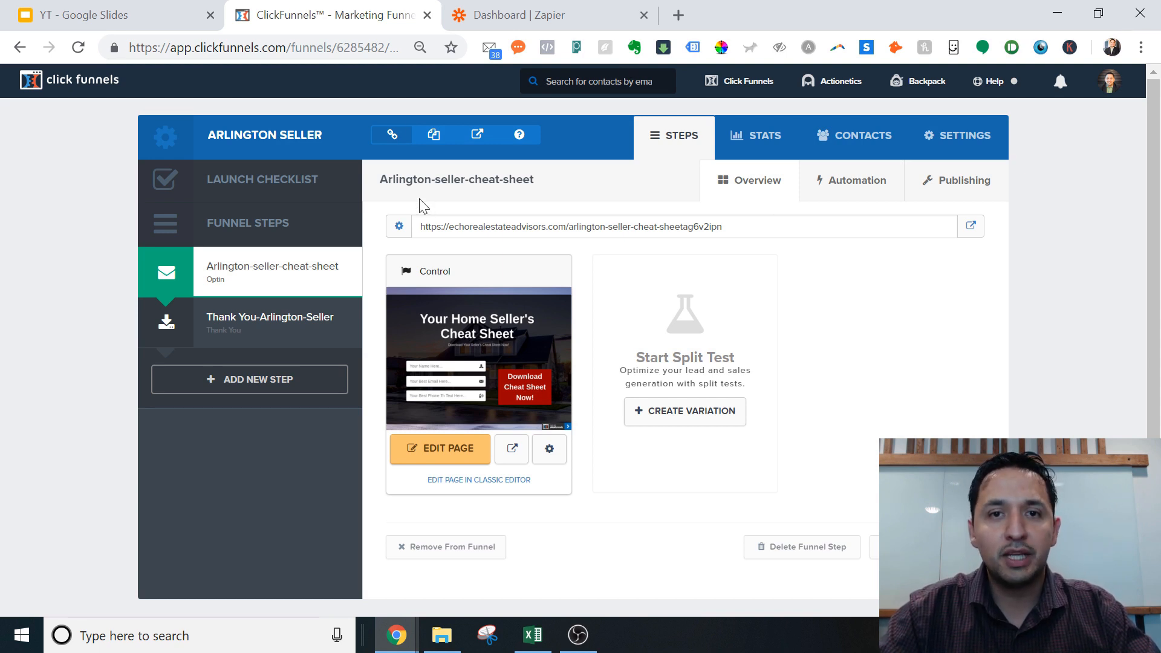
Step: Switch to the Zapier dashboard and go to the Integrations page
click(505, 23)
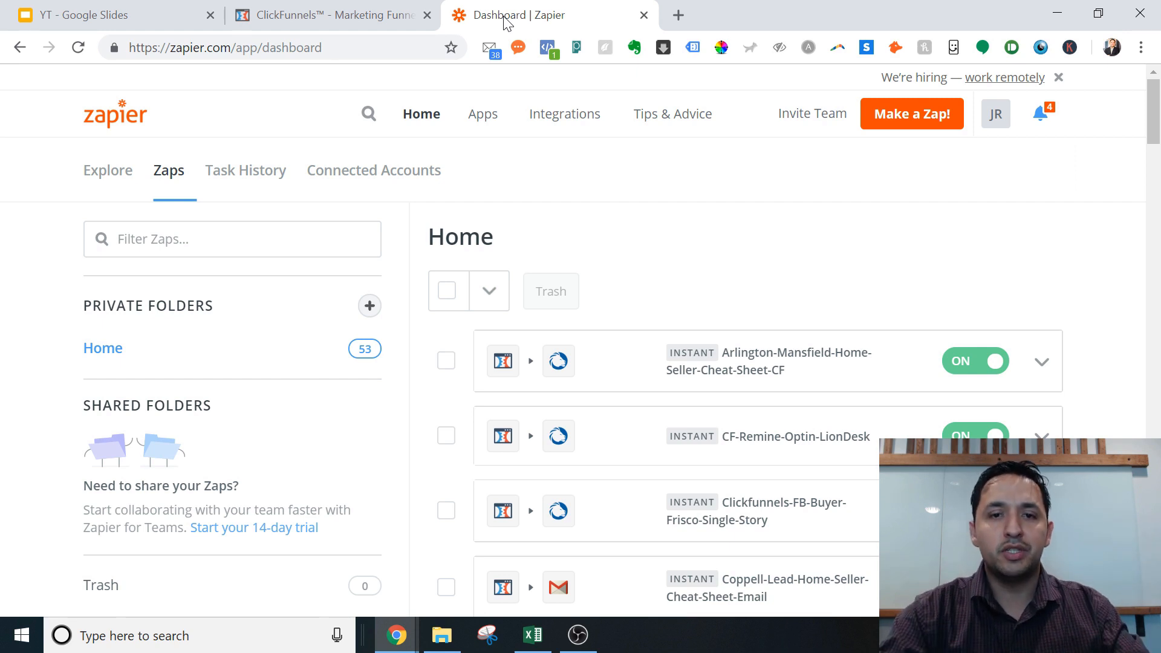
click(538, 119)
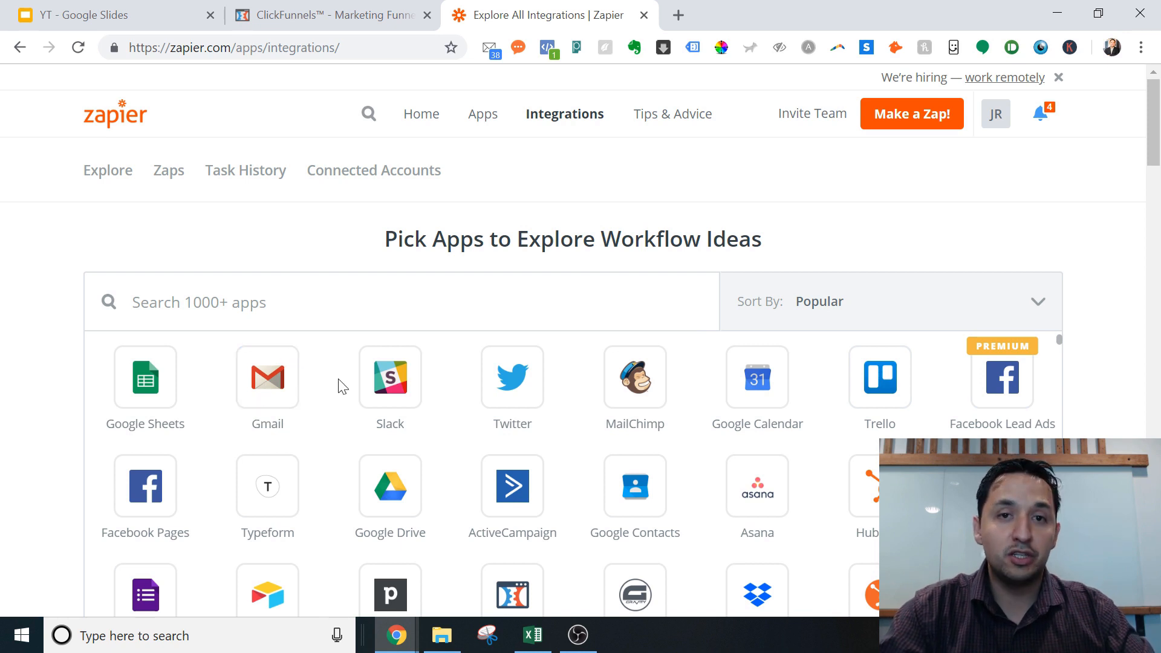
Step: Pick Facebook Lead Ads and browse its Popular Zaps, loading six more ideas
drag(1154, 160, 1154, 177)
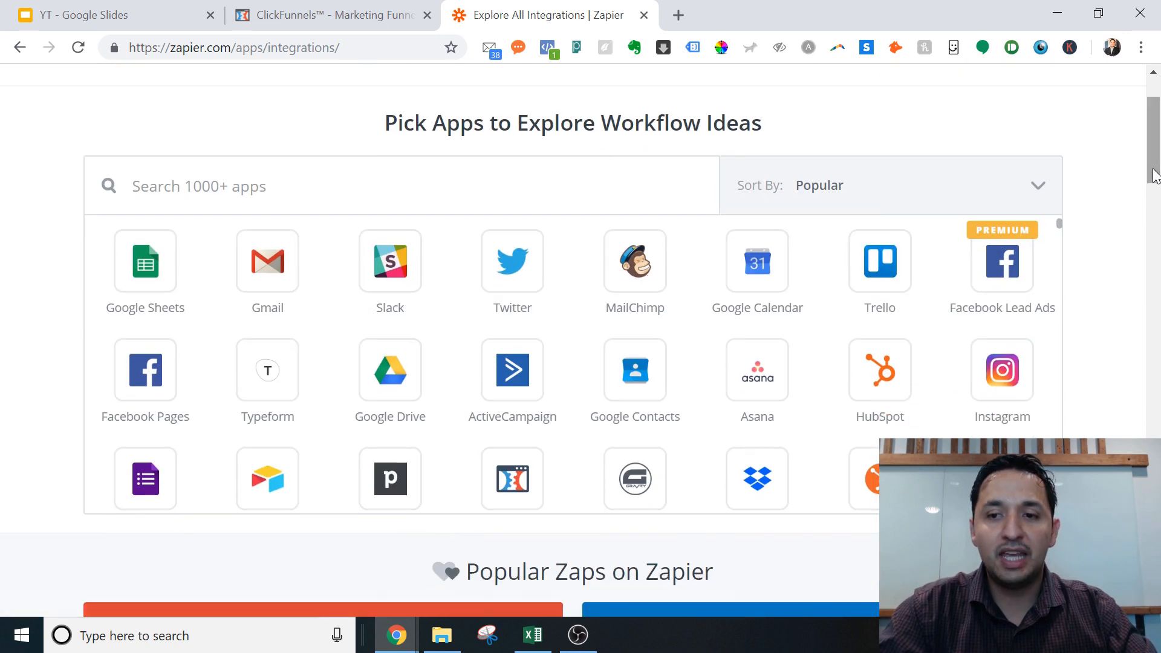
click(1015, 267)
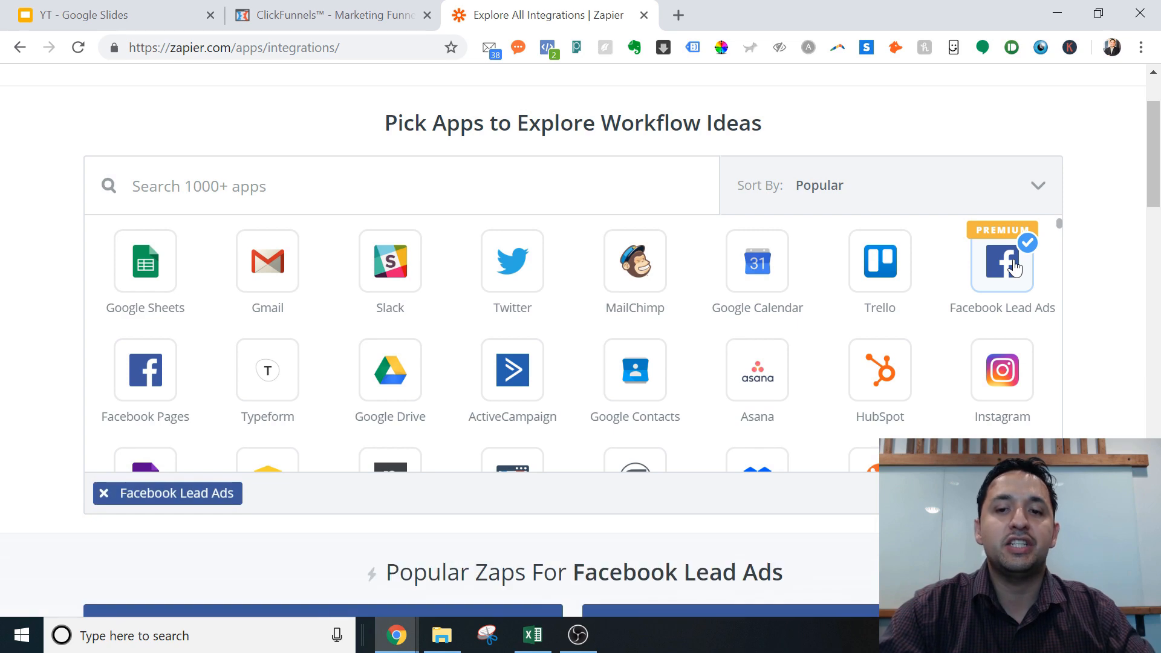
drag(1155, 179, 1156, 260)
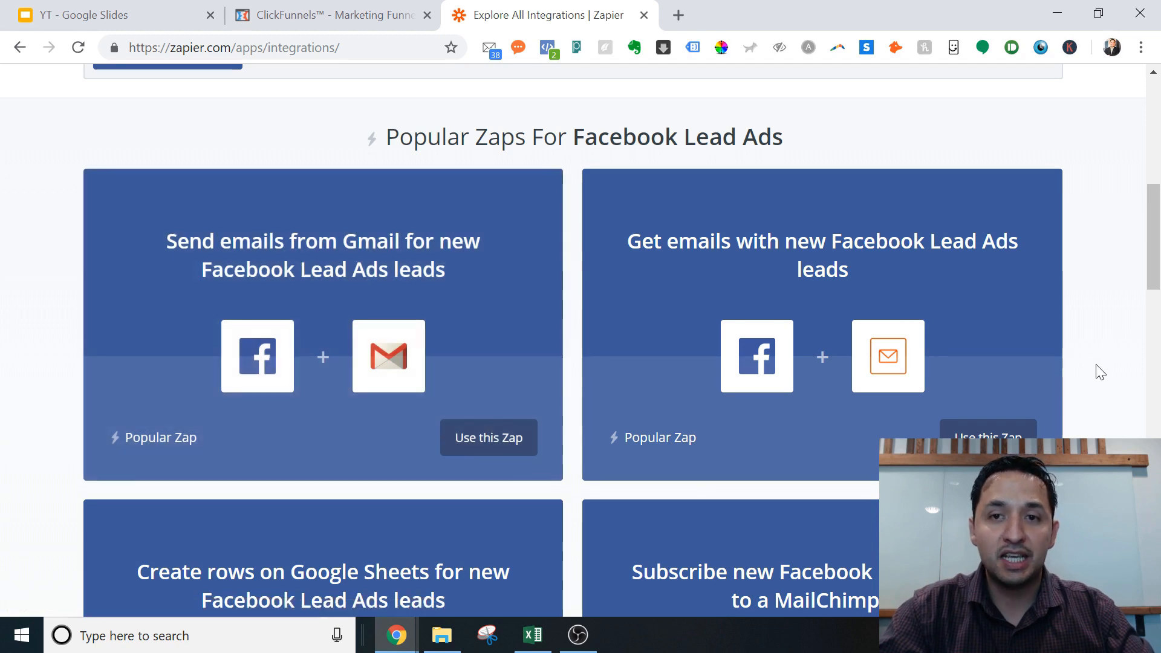
drag(1154, 241, 1154, 281)
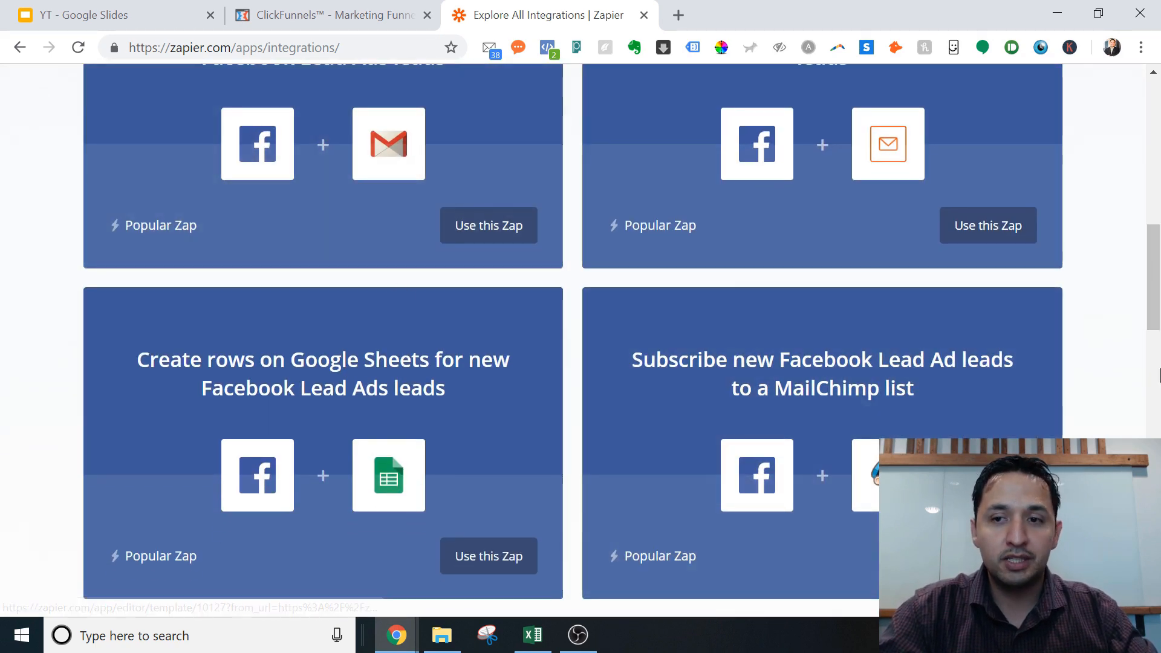
scroll(1155, 297, down, 5)
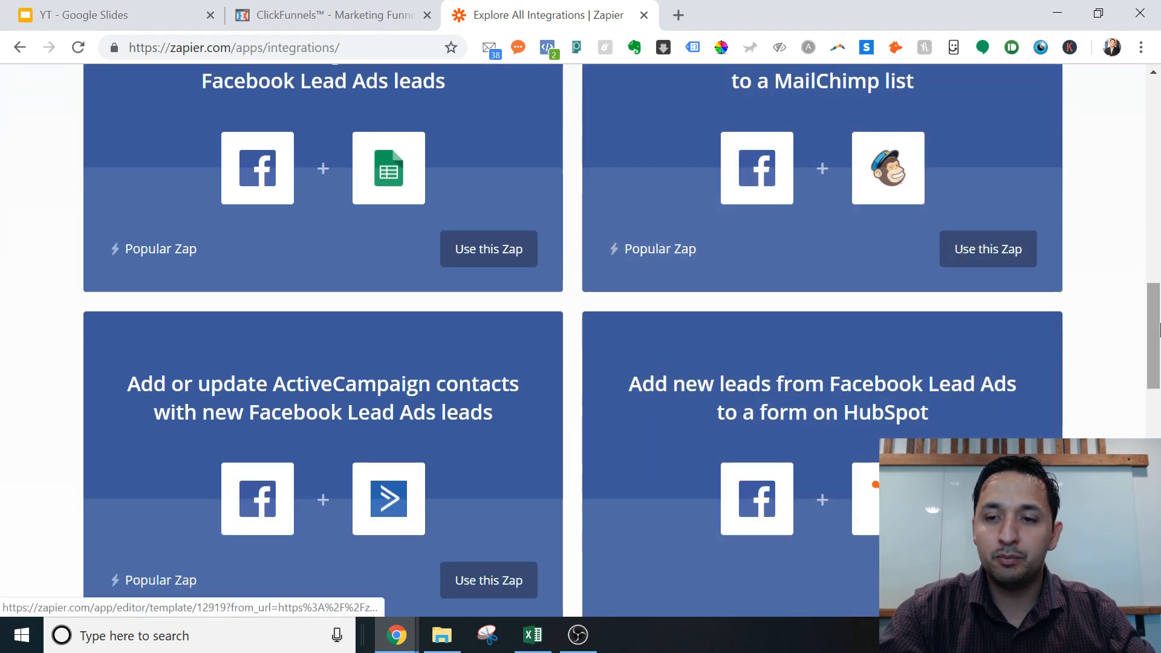
drag(1156, 337, 1148, 379)
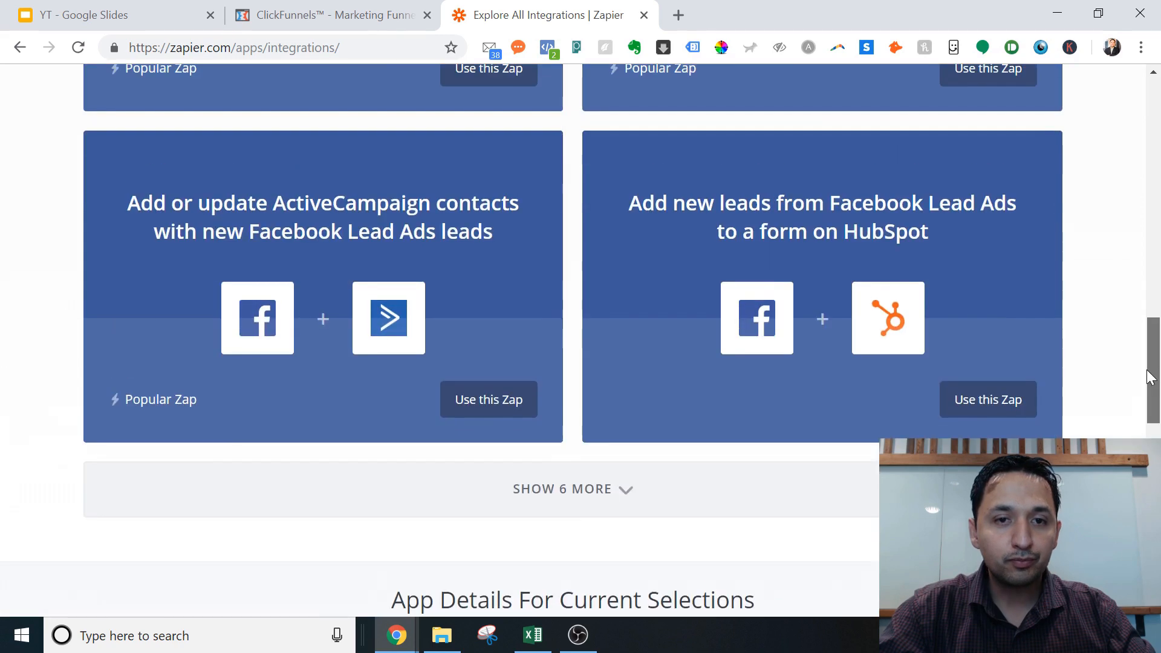
scroll(1133, 317, down, 3)
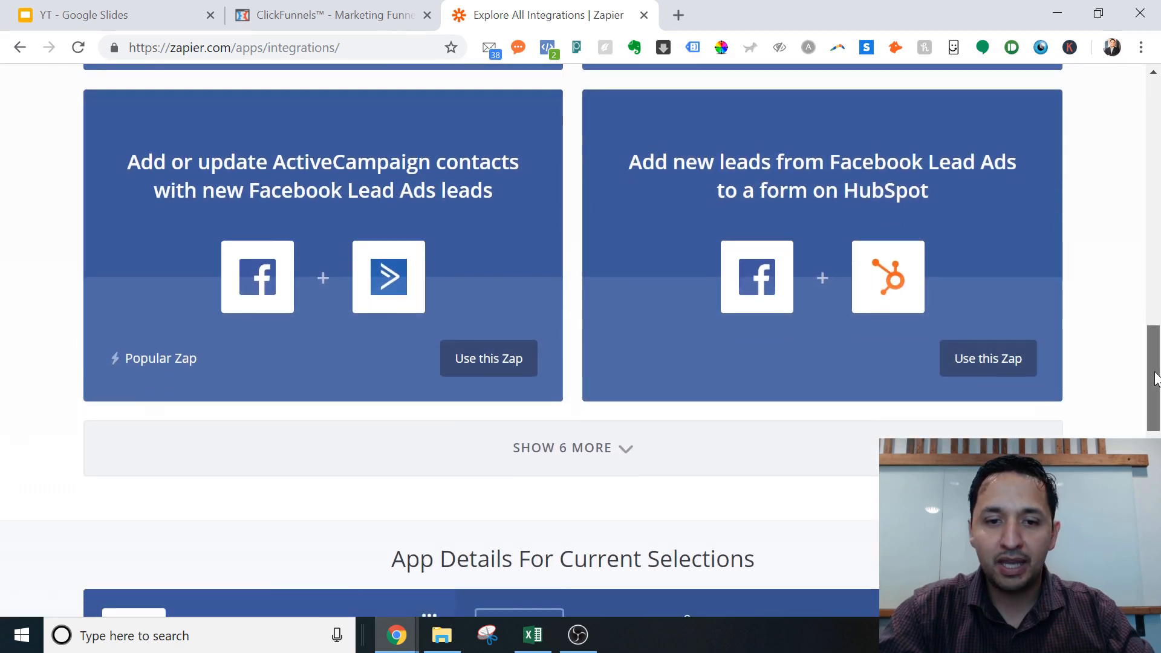
click(611, 371)
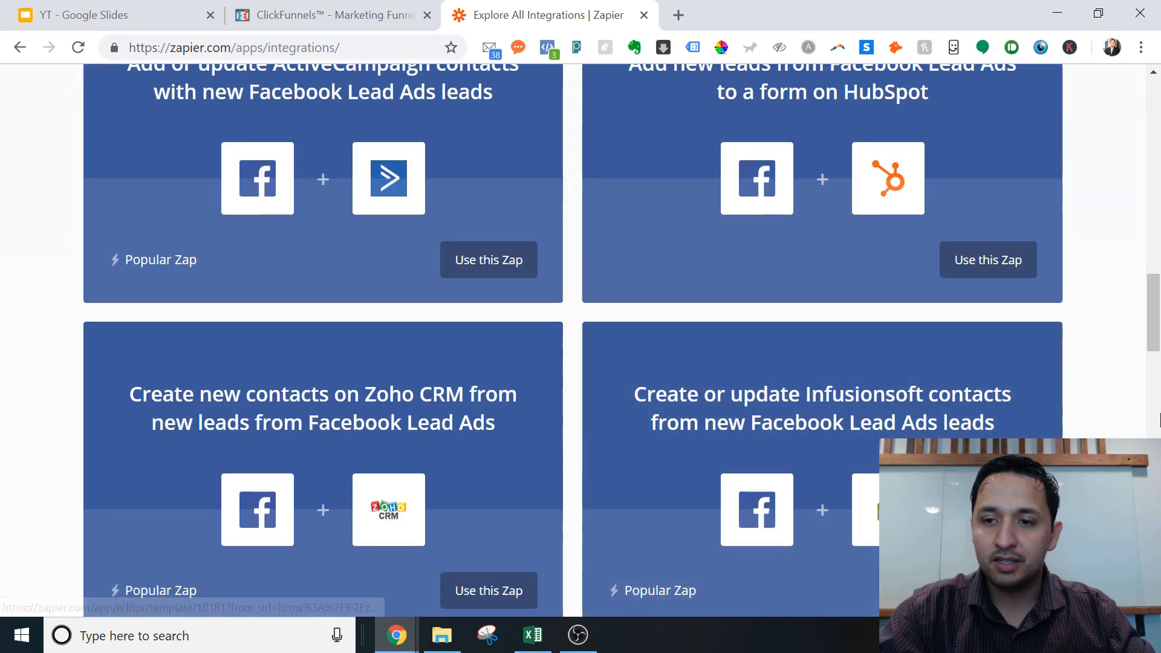
drag(1156, 351, 1158, 410)
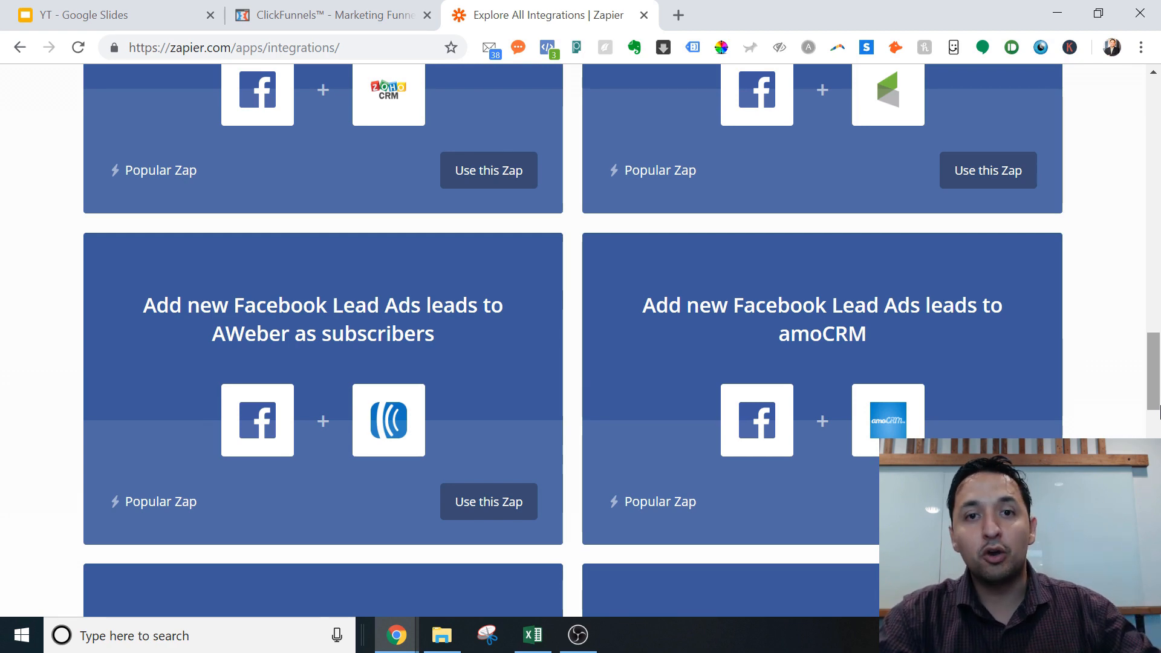
drag(1158, 411, 1158, 497)
key(Home)
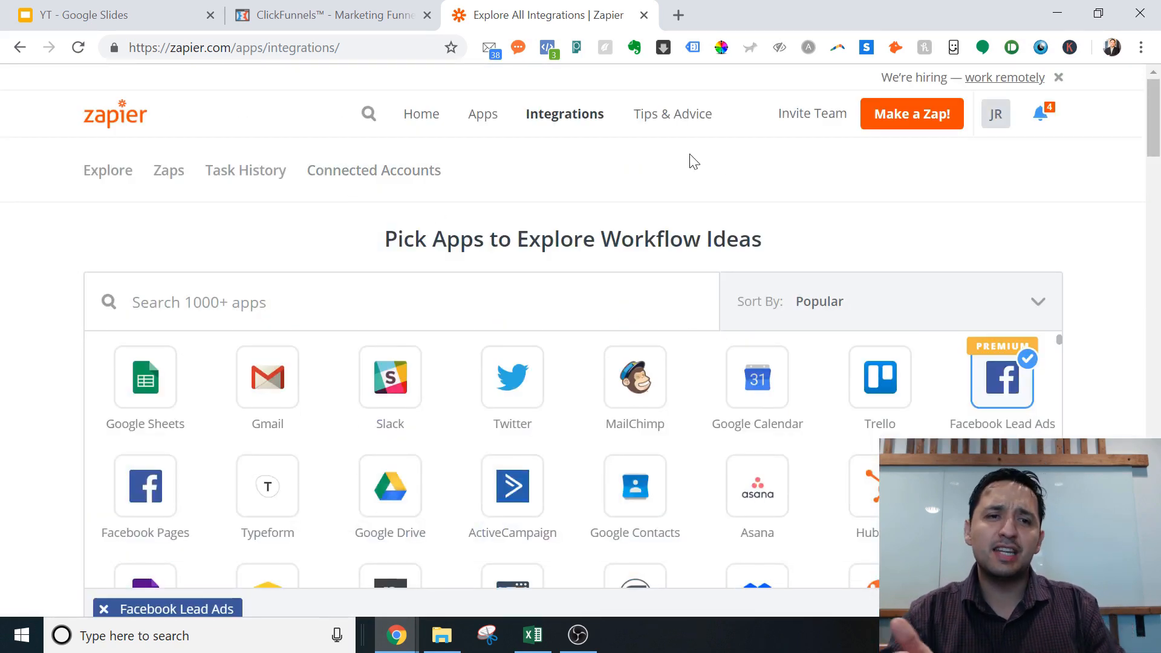
Step: Start a new zap with Make a Zap!, landing on Choose a Trigger App
click(884, 123)
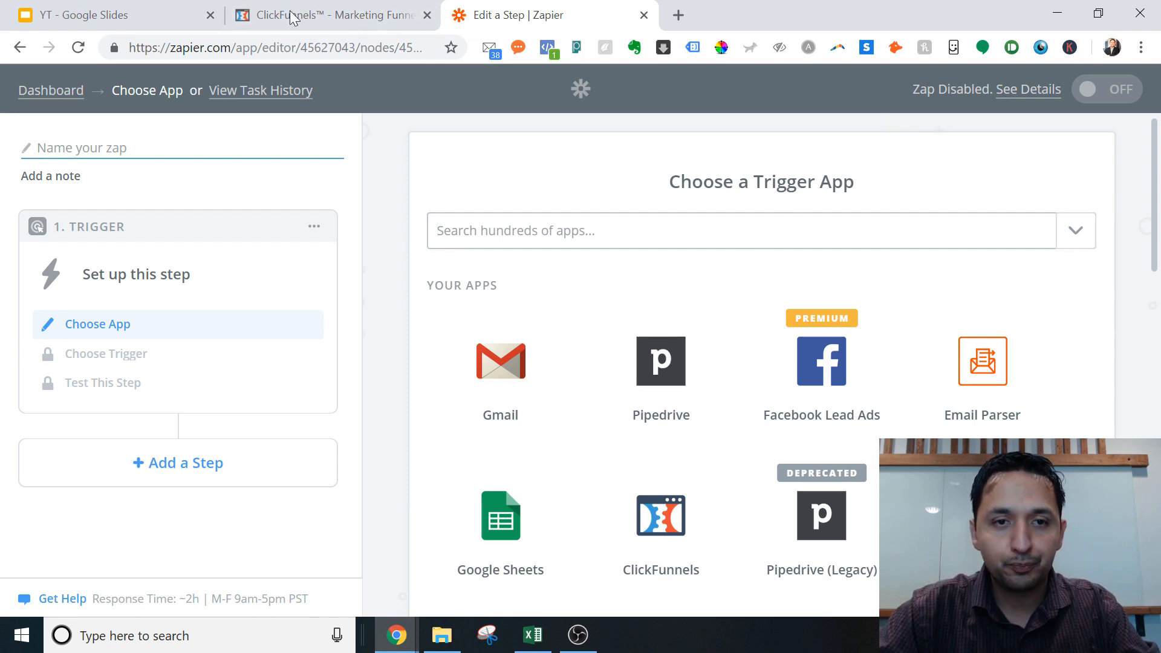
click(336, 21)
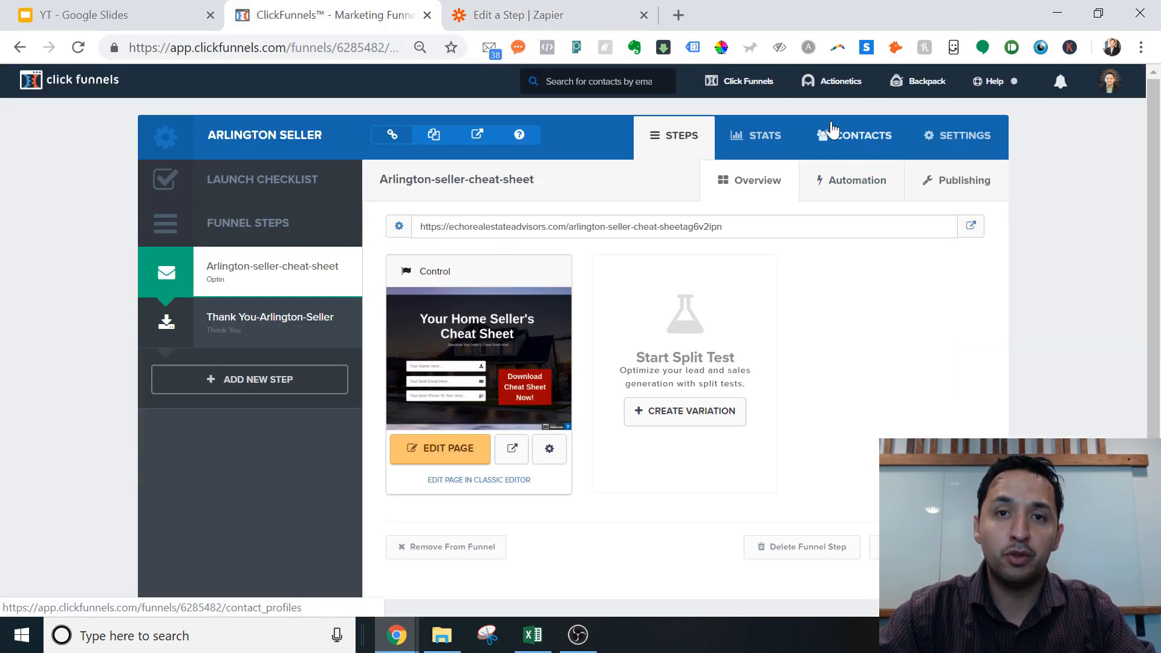
click(537, 24)
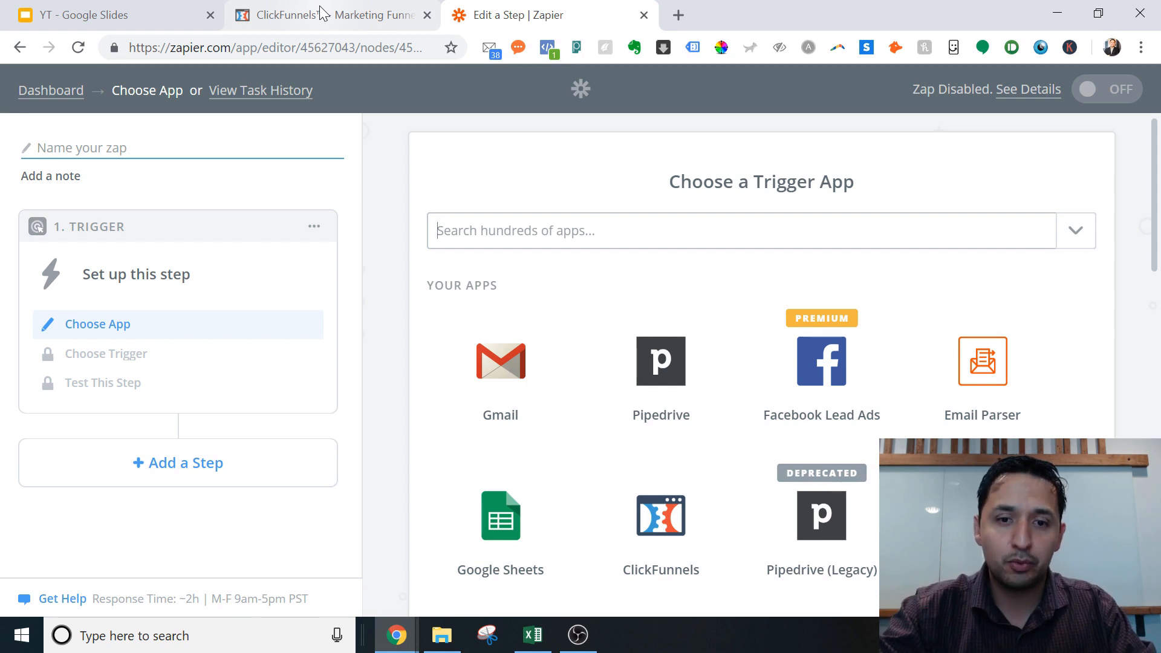
Step: Set ClickFunnels New Contact Activity as the trigger, then test and select the first account
click(660, 508)
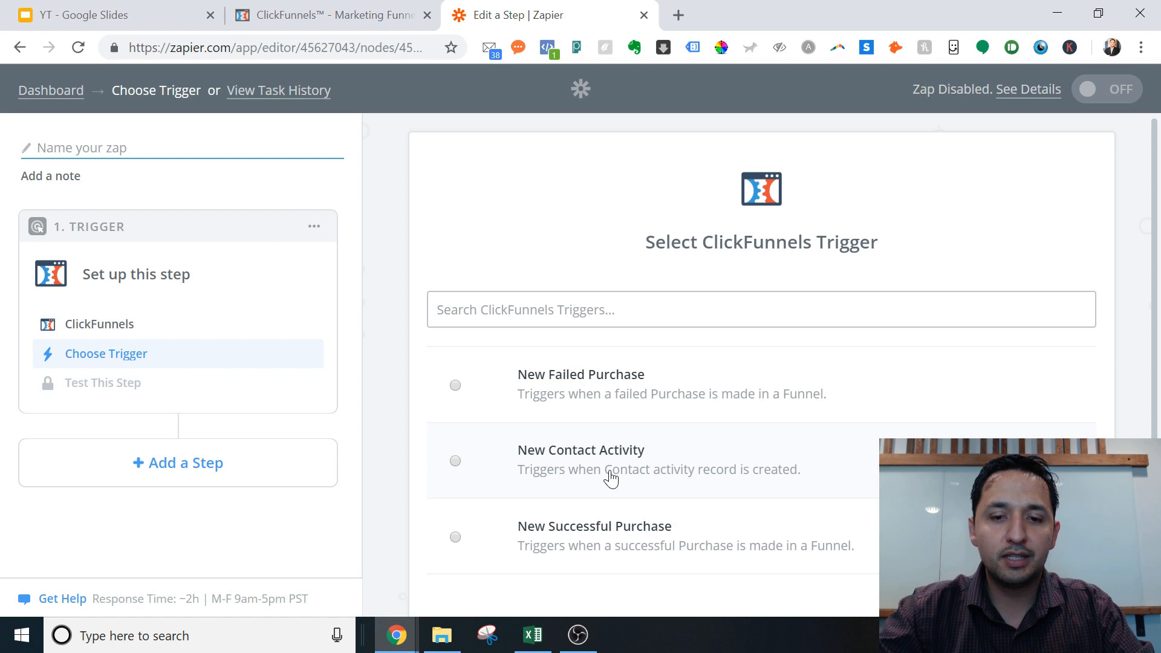
double_click(610, 470)
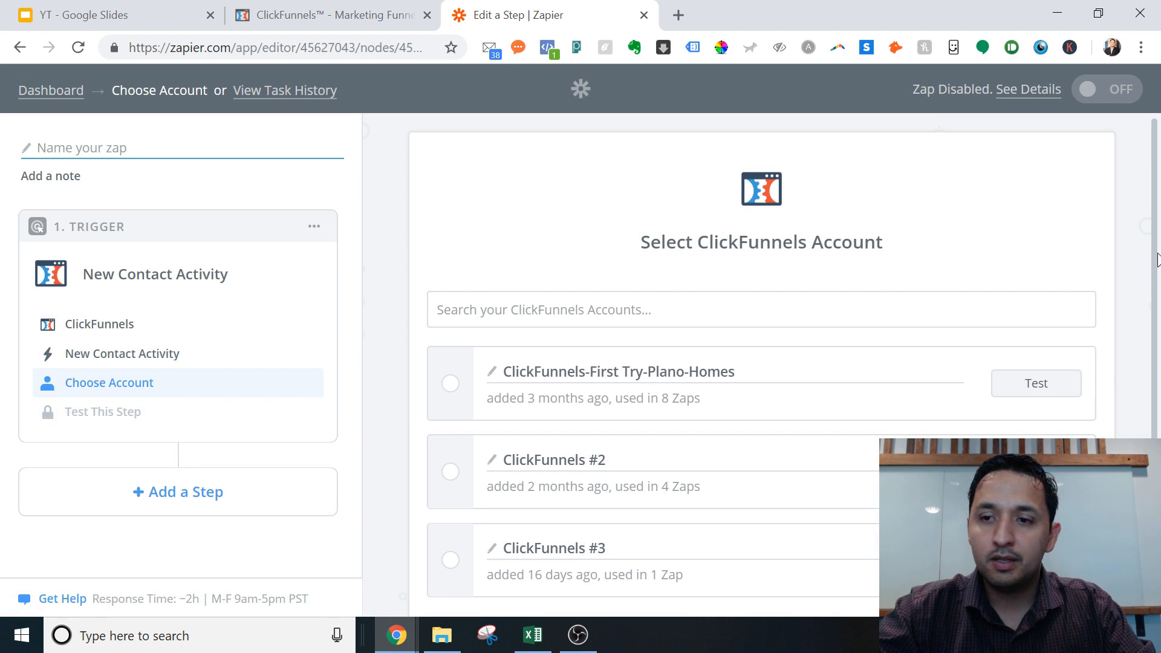
drag(1155, 257, 1151, 315)
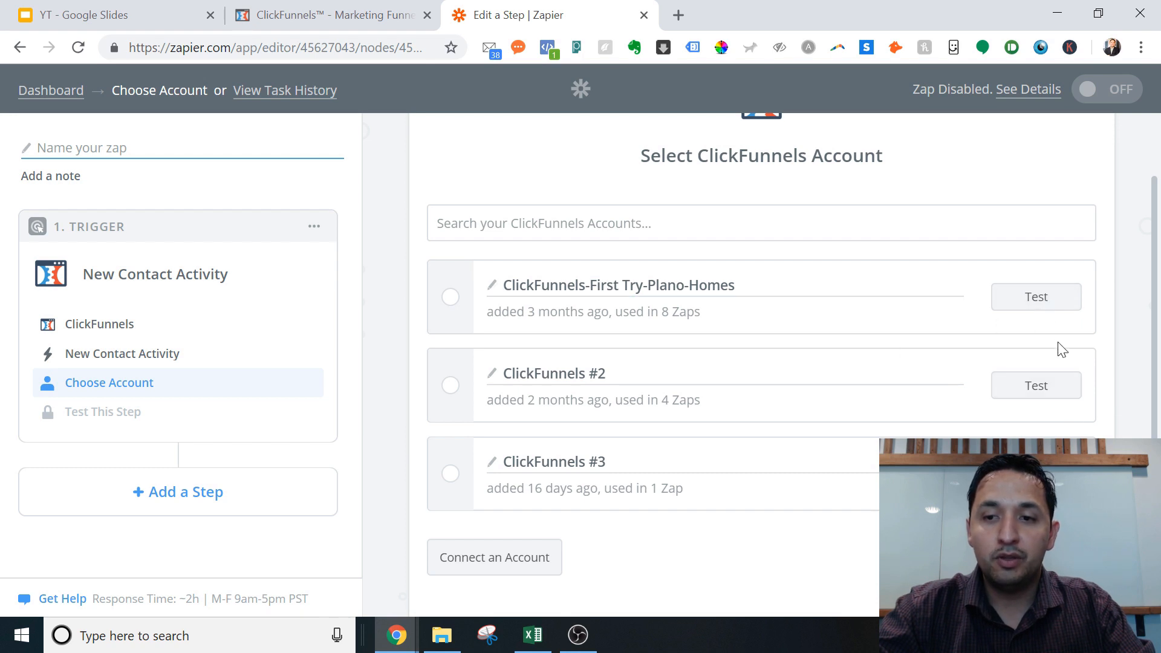
click(1038, 299)
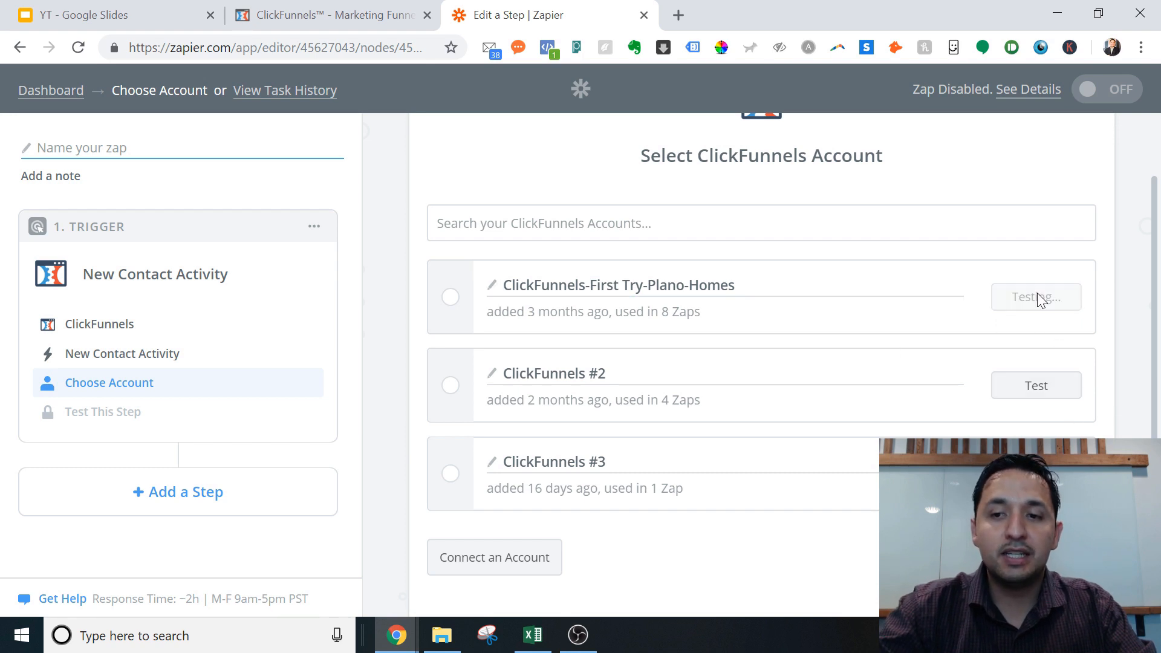
click(448, 310)
drag(1158, 341, 1156, 514)
click(1146, 409)
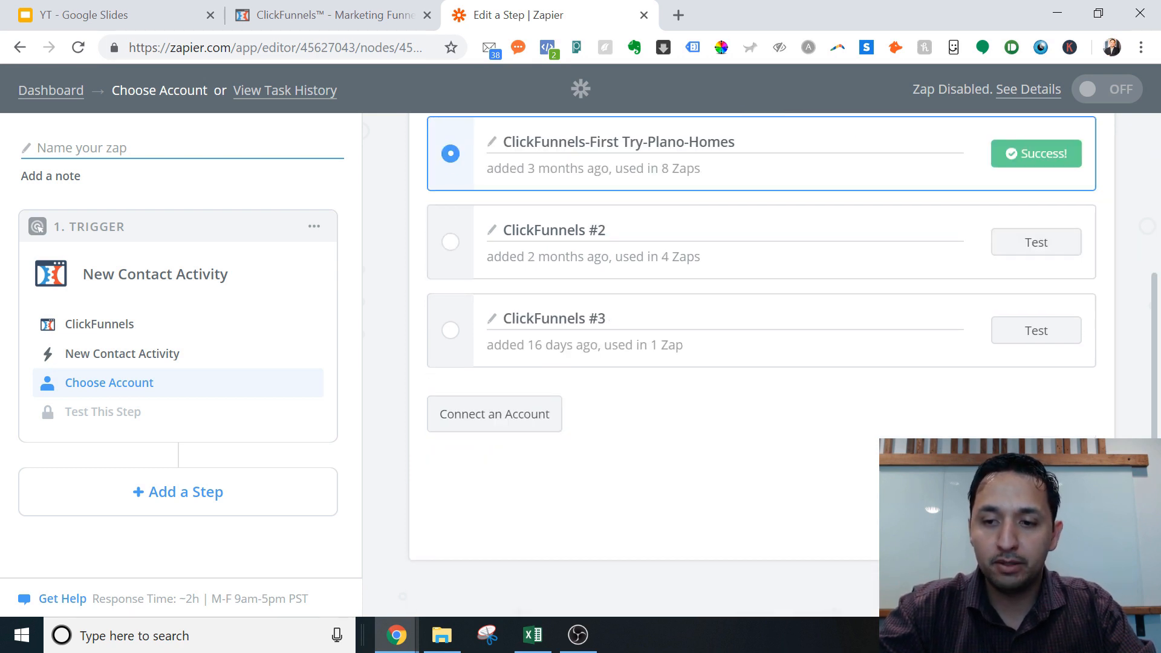
click(1040, 516)
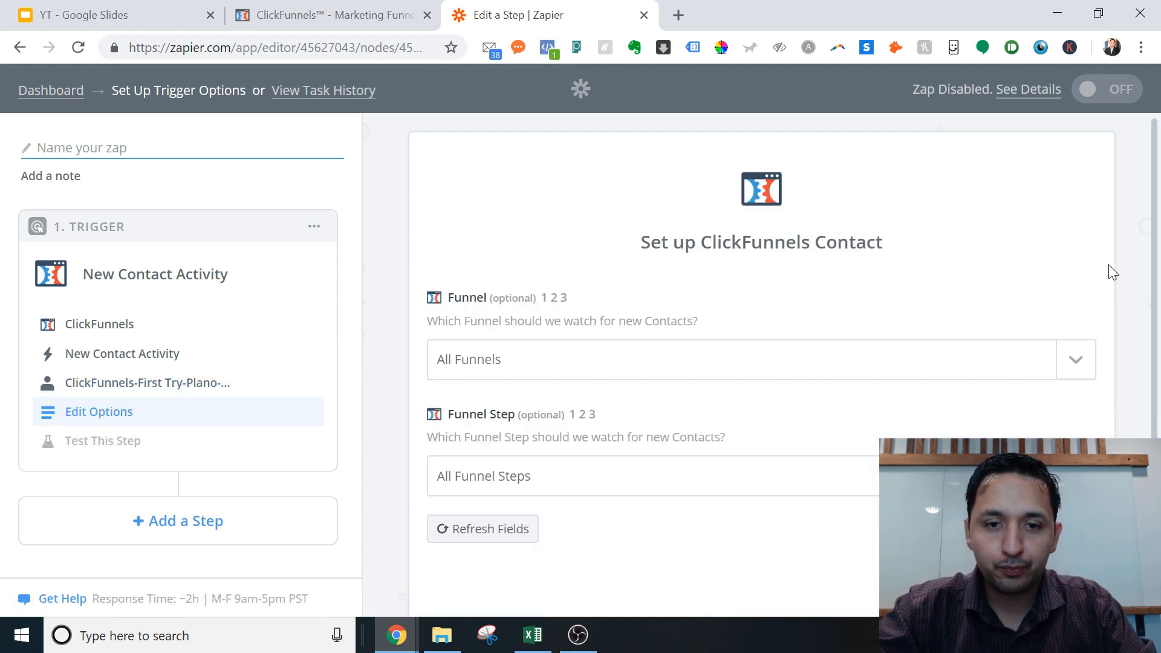
Step: Choose the Arlington Seller funnel to watch, double-checking it in ClickFunnels
scroll(1158, 302, down, 1)
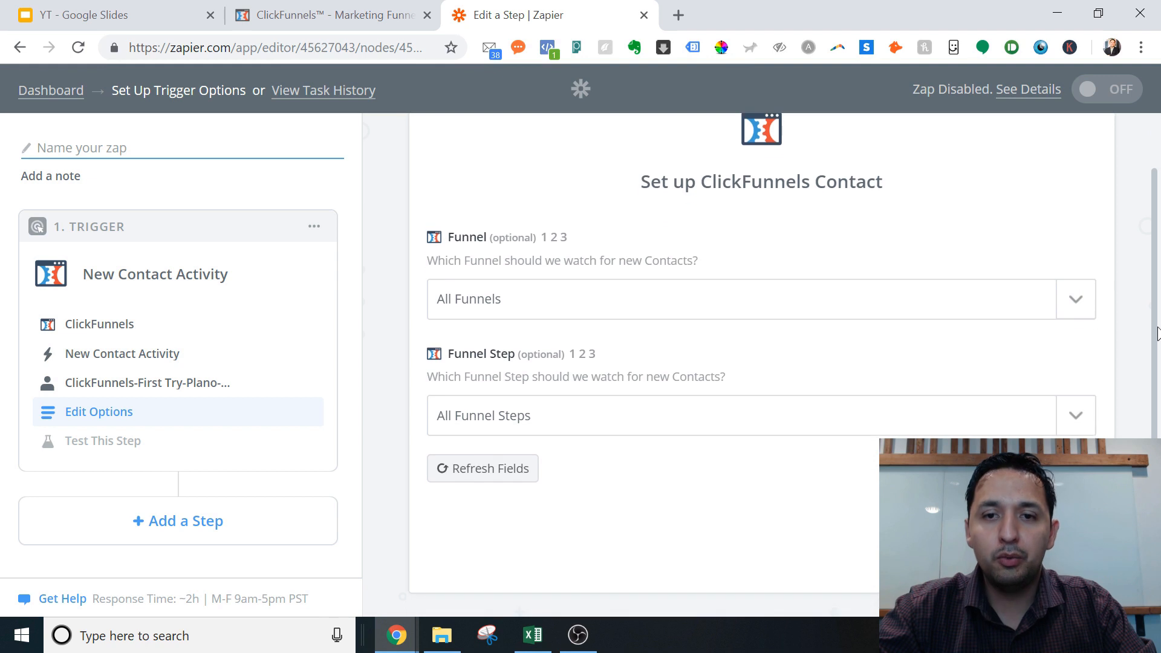
click(1068, 313)
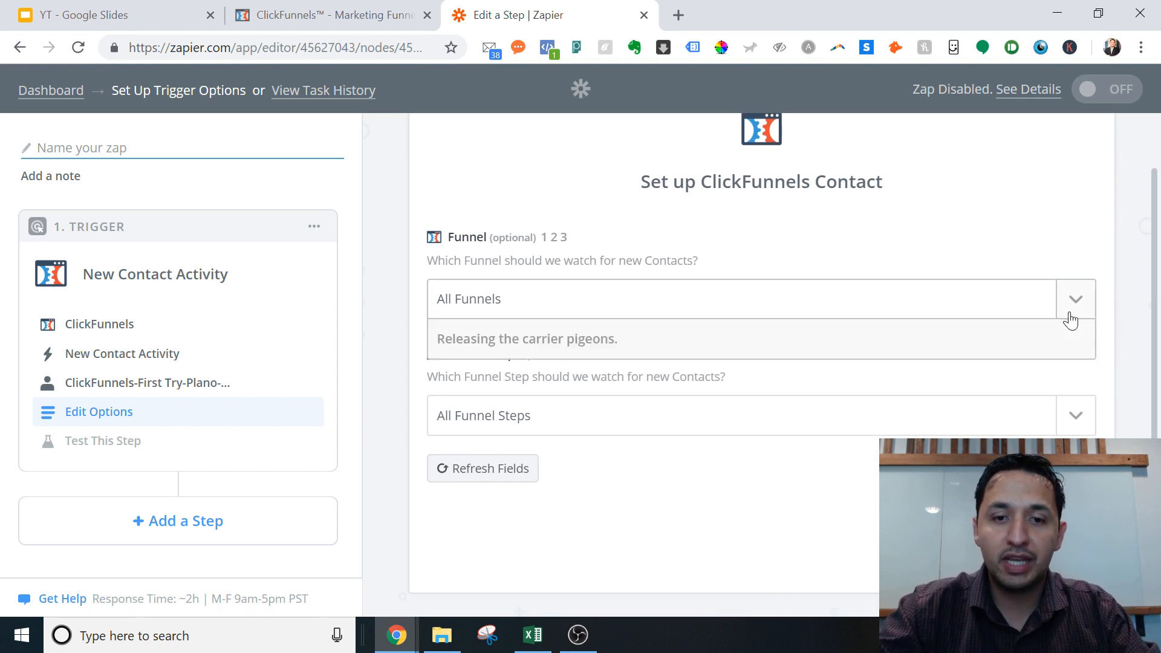
click(1148, 345)
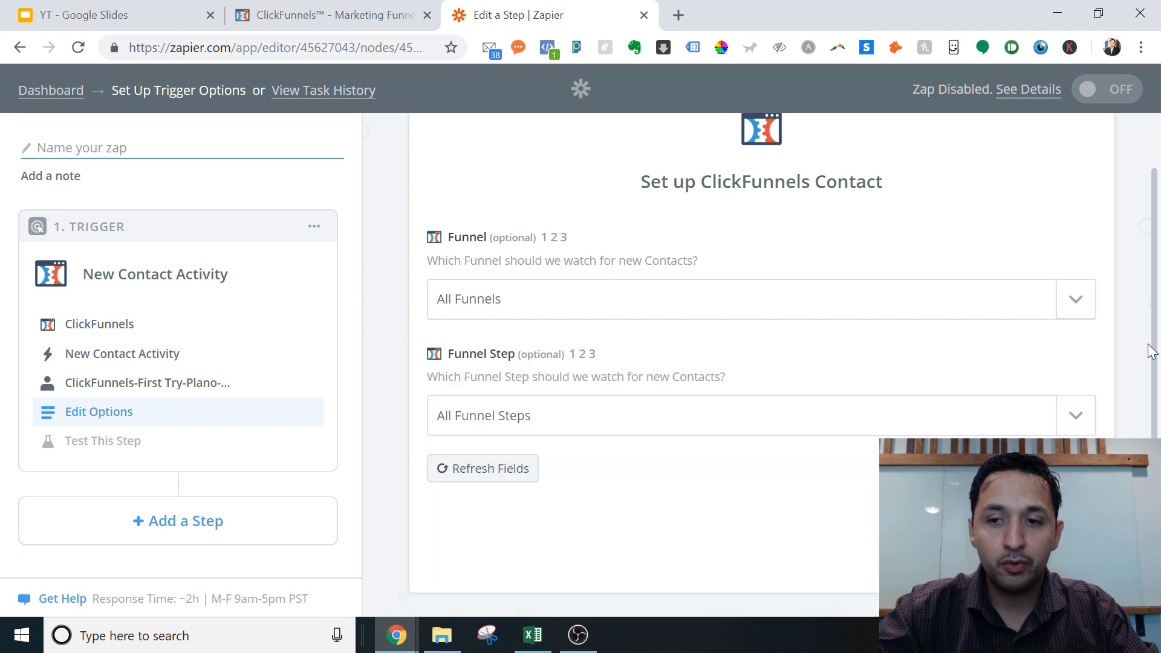
click(1077, 314)
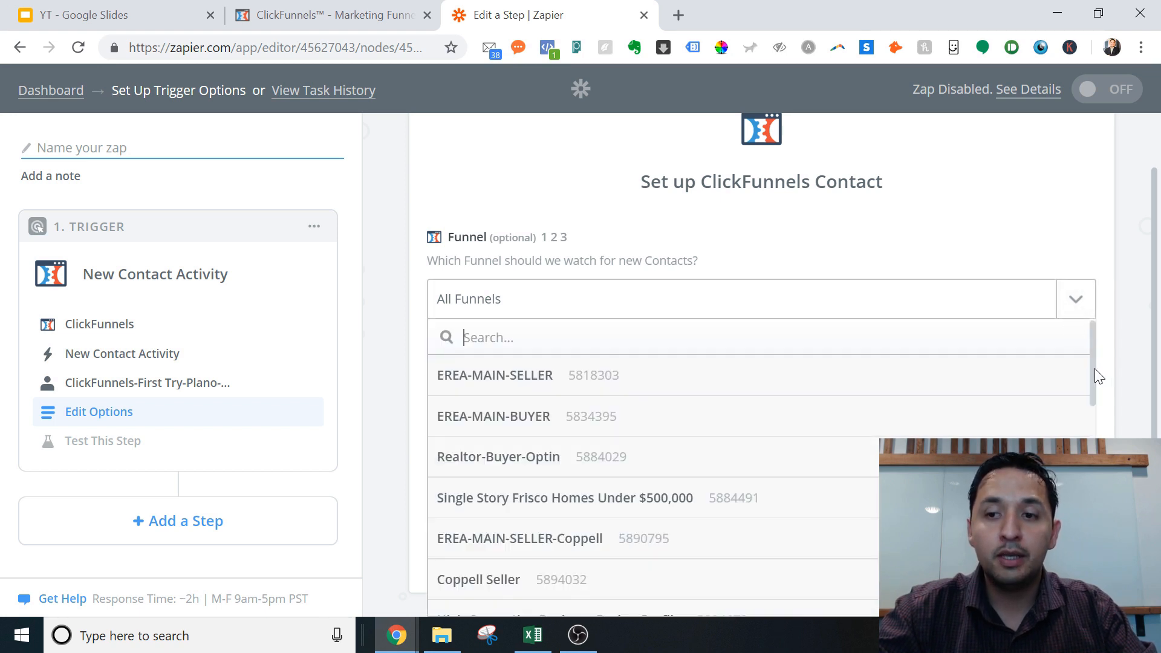
drag(1094, 368, 1091, 542)
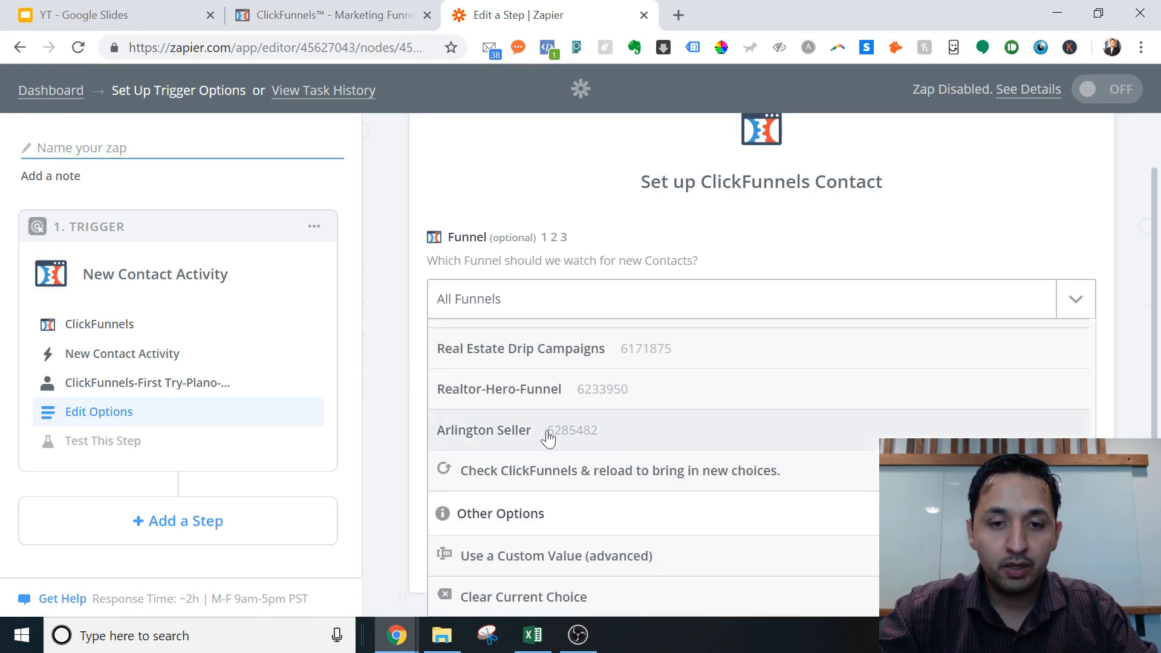
click(491, 431)
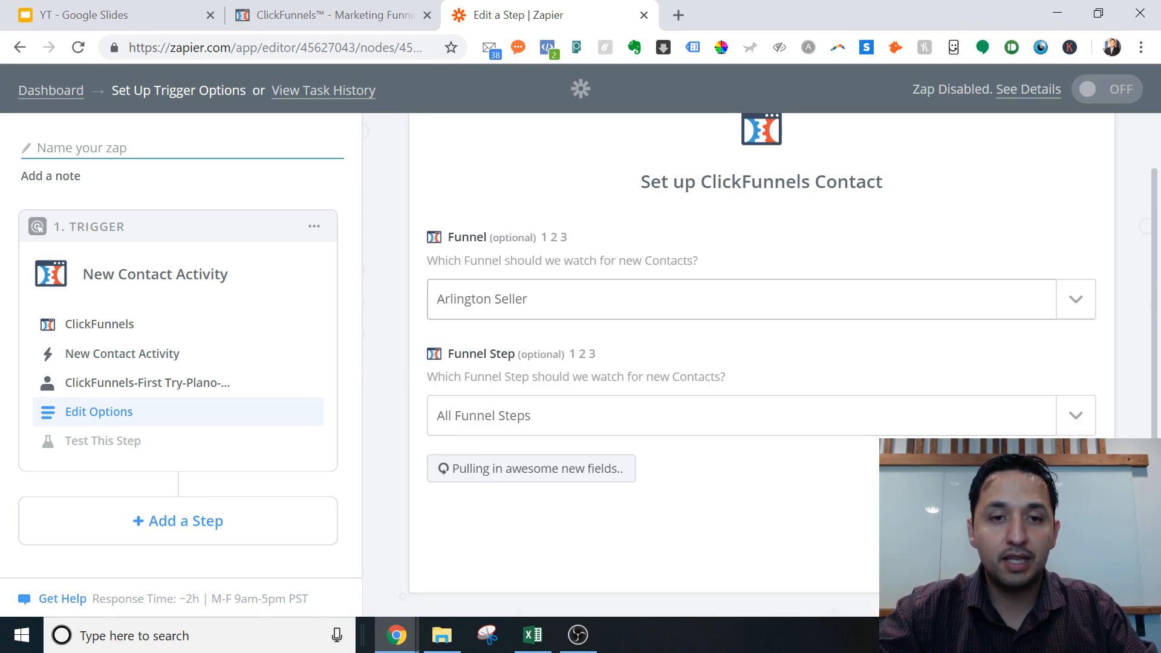
click(326, 13)
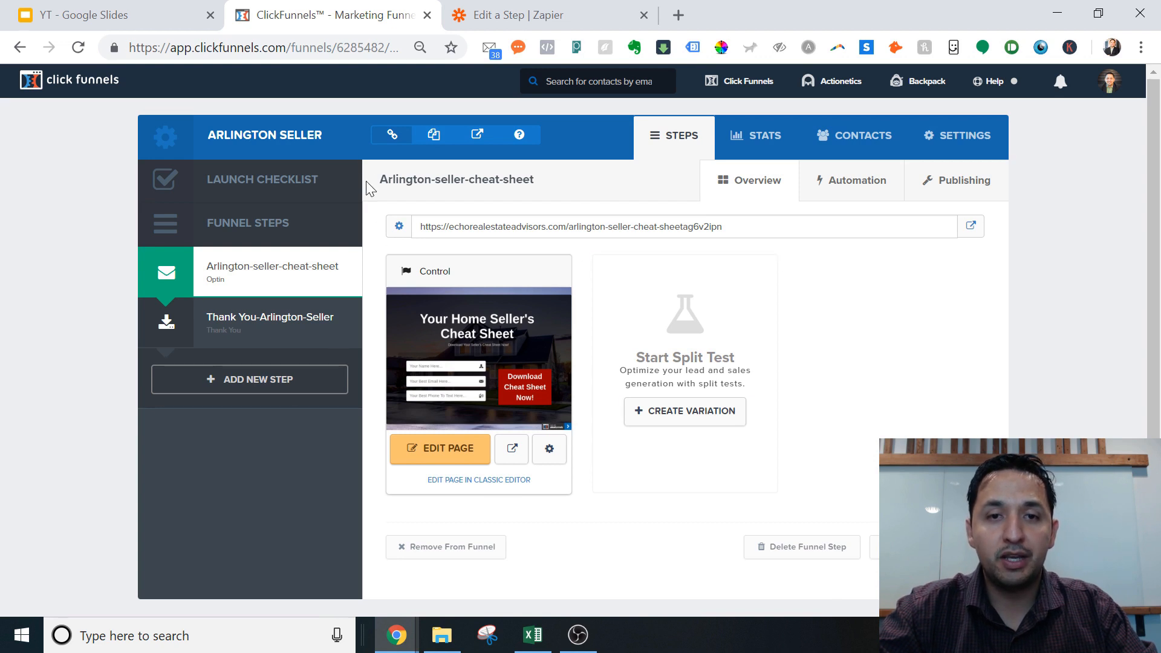
click(503, 7)
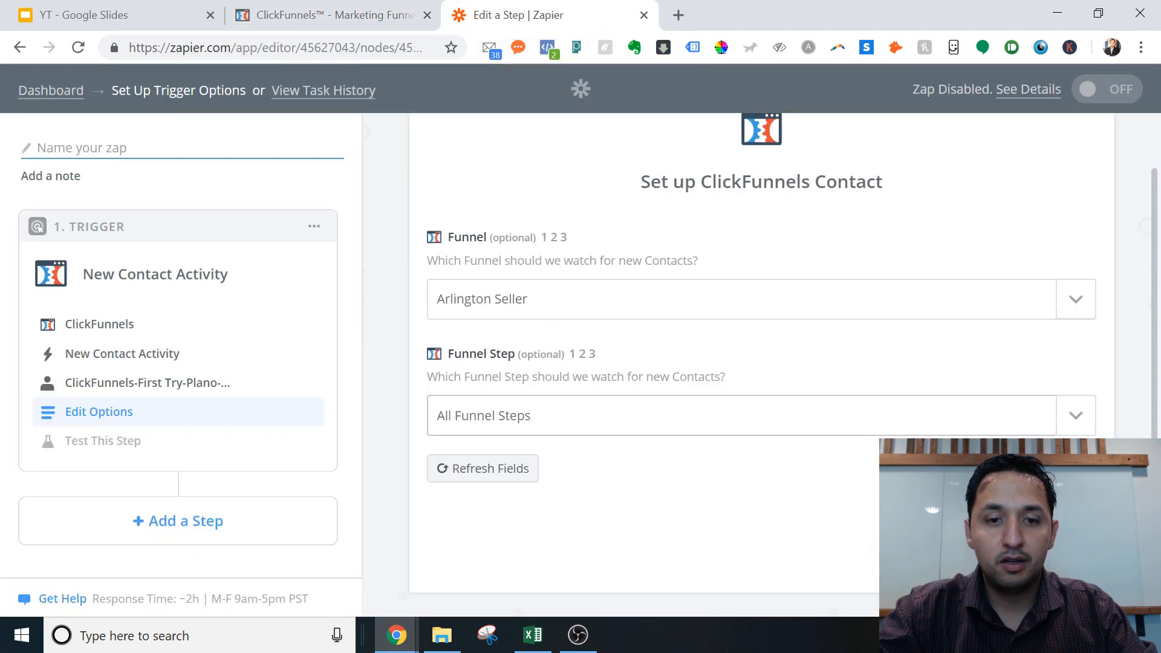
Step: Limit the trigger to the Arlington-seller-cheat-sheet funnel step and continue
scroll(1074, 387, down, 1)
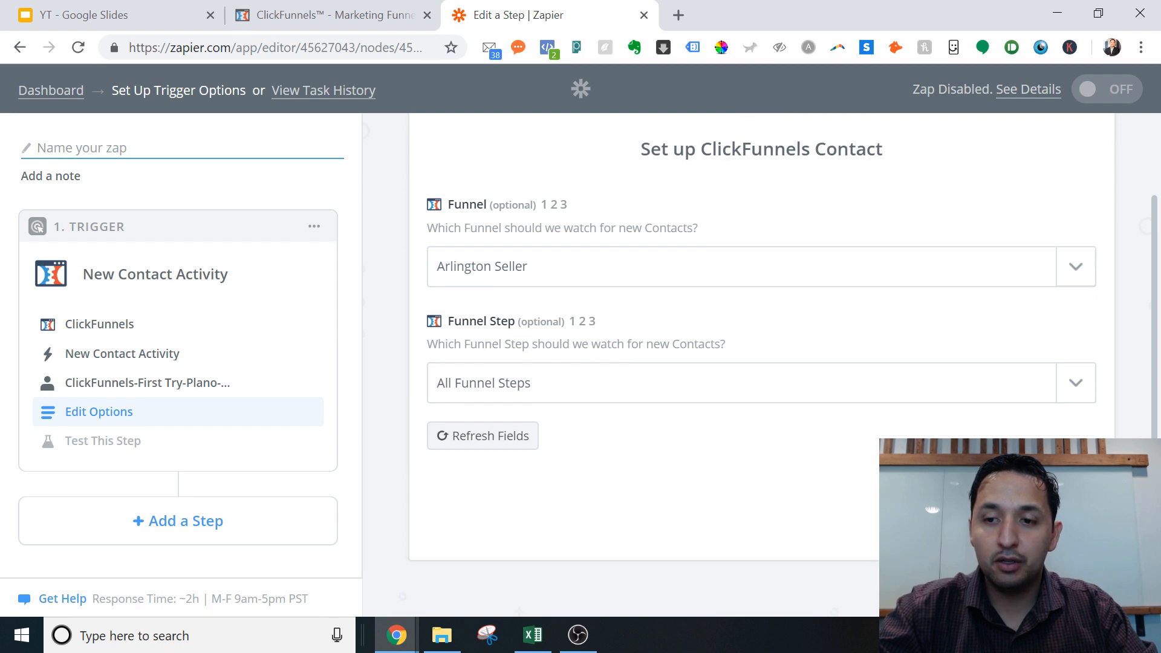
click(1074, 387)
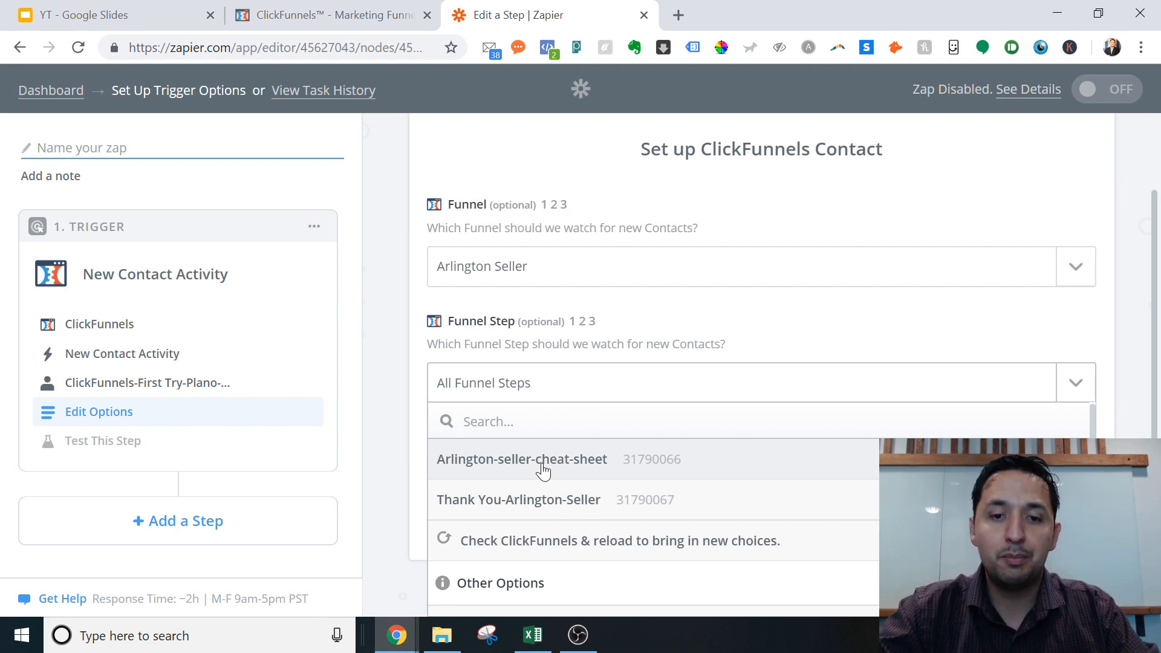
click(543, 470)
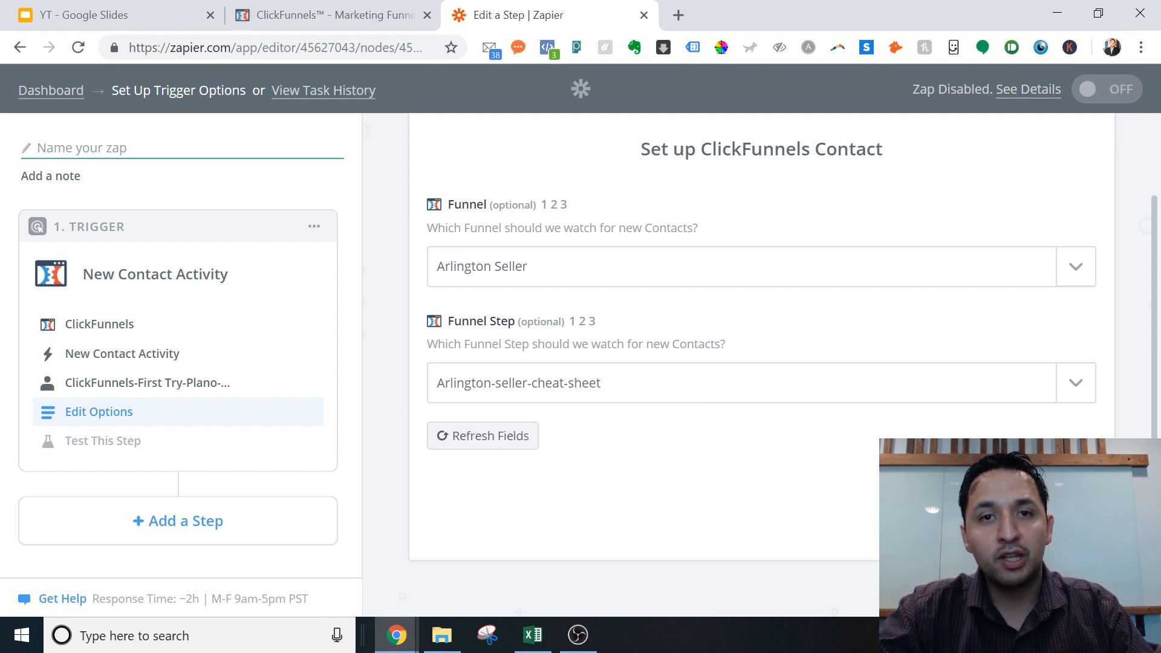
click(1053, 519)
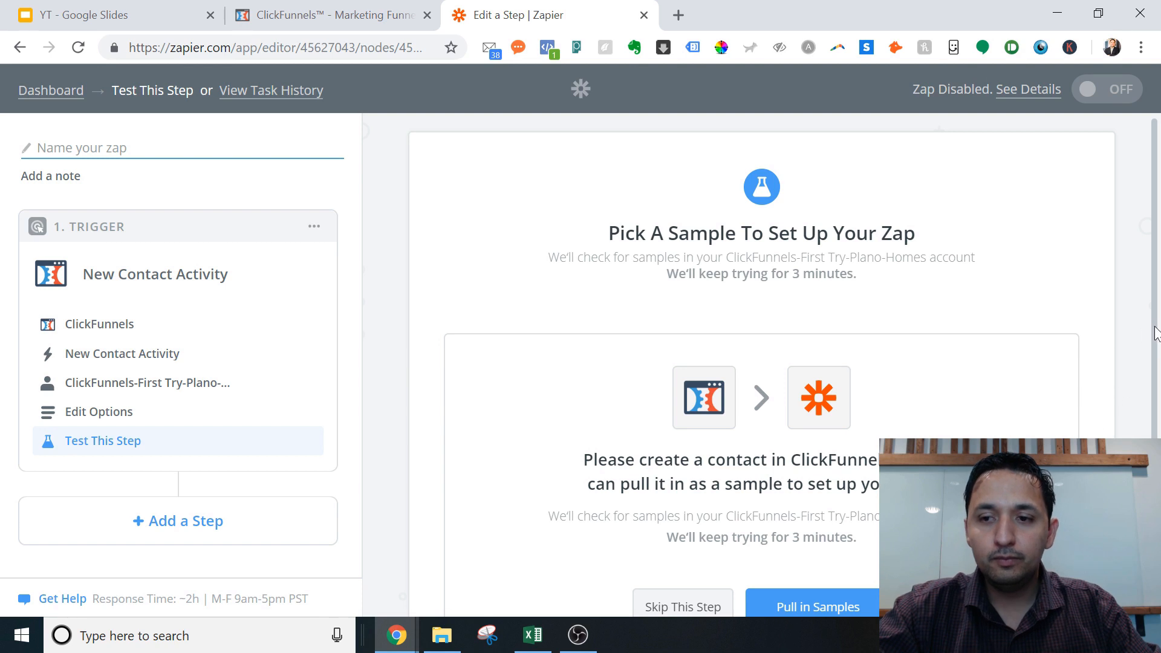
Step: Skip live samples and finish the trigger using the default Contact A sample
drag(1154, 334, 1154, 433)
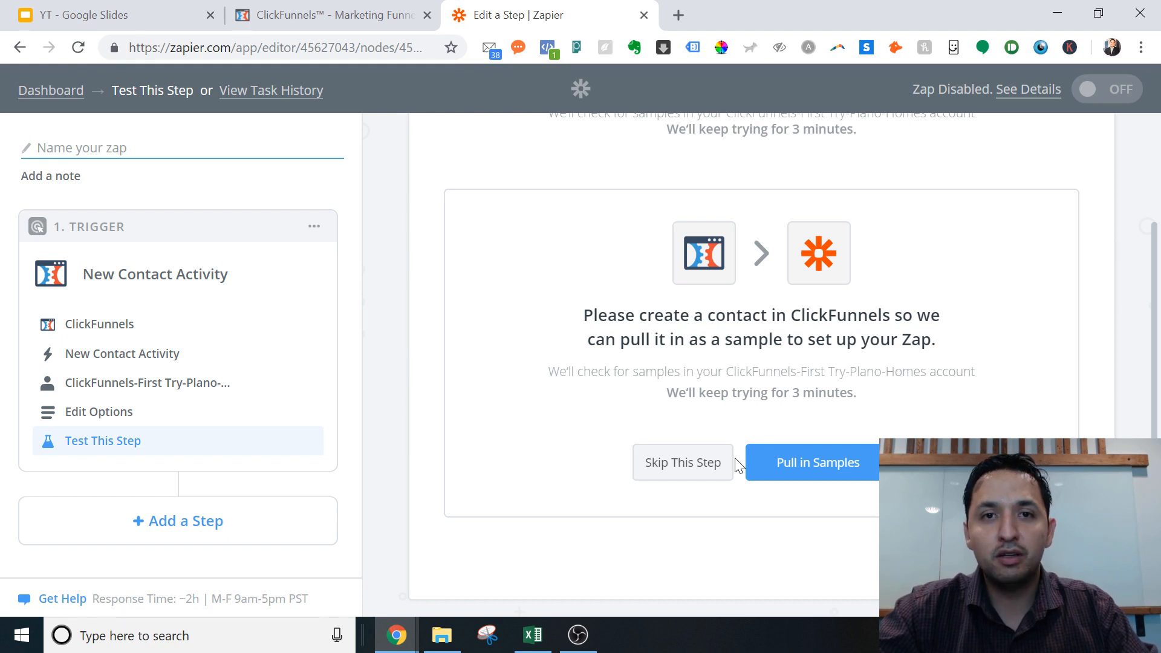
click(688, 465)
click(688, 465)
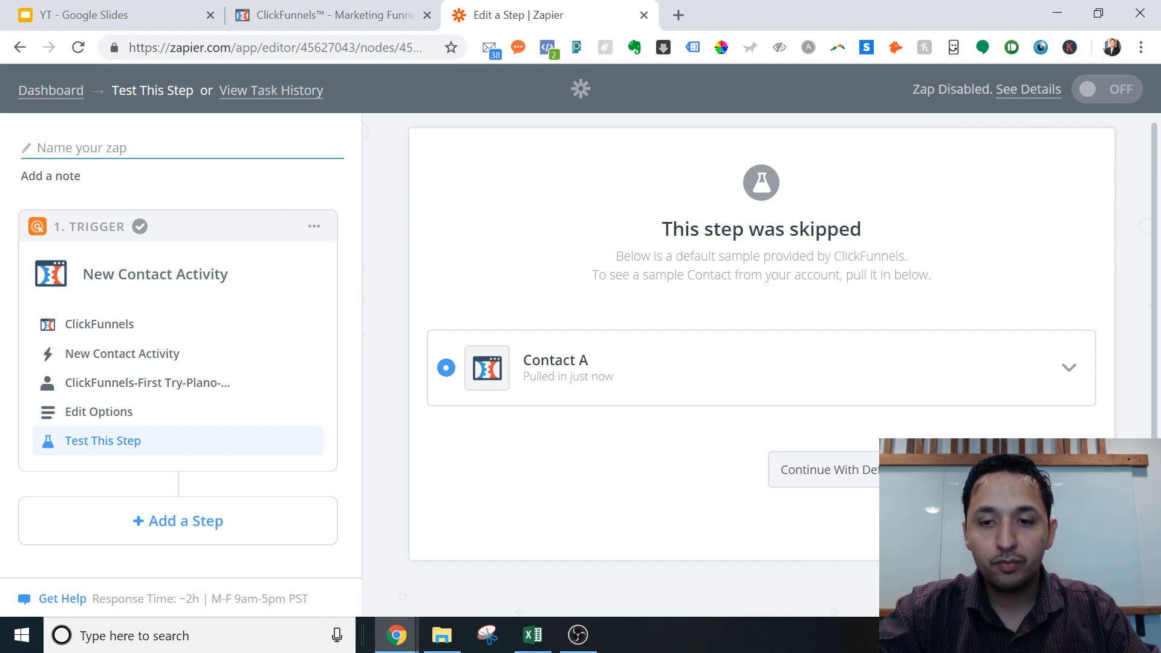
click(1005, 469)
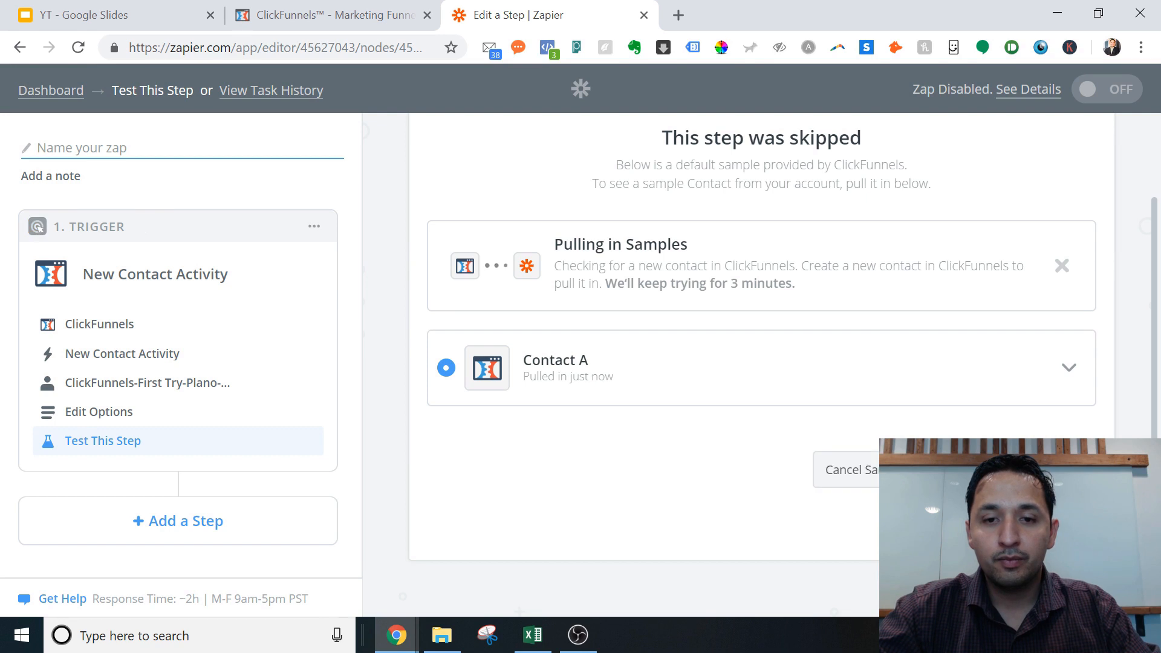
click(449, 359)
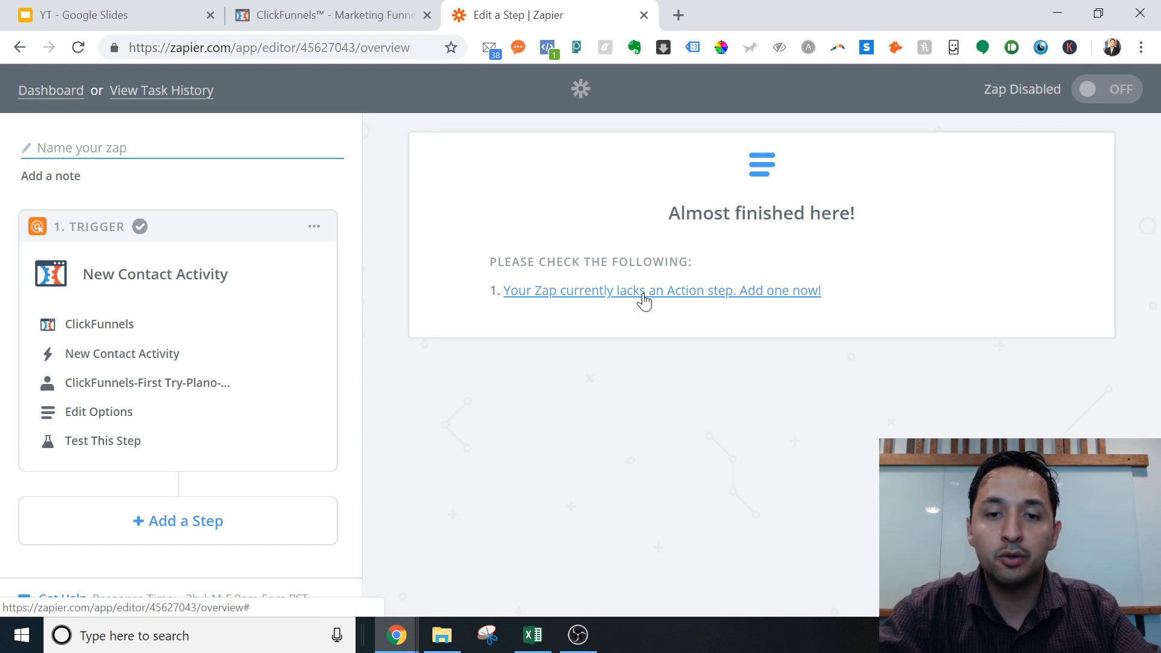
Step: Add an action step and choose Gmail as its app
click(644, 301)
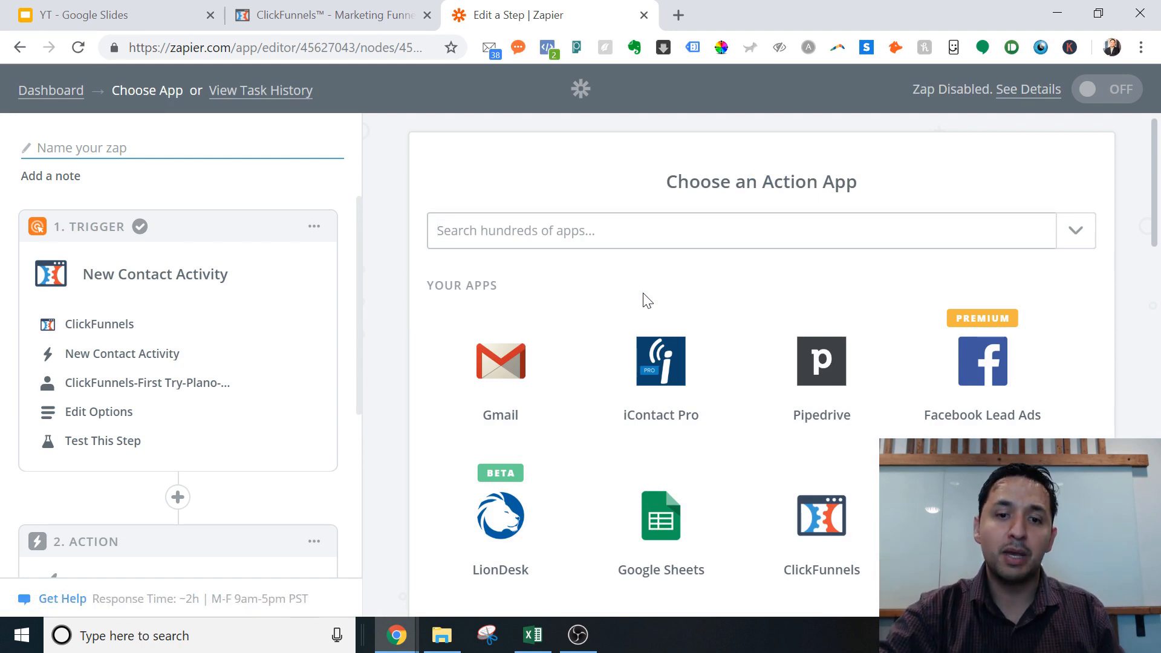
click(490, 370)
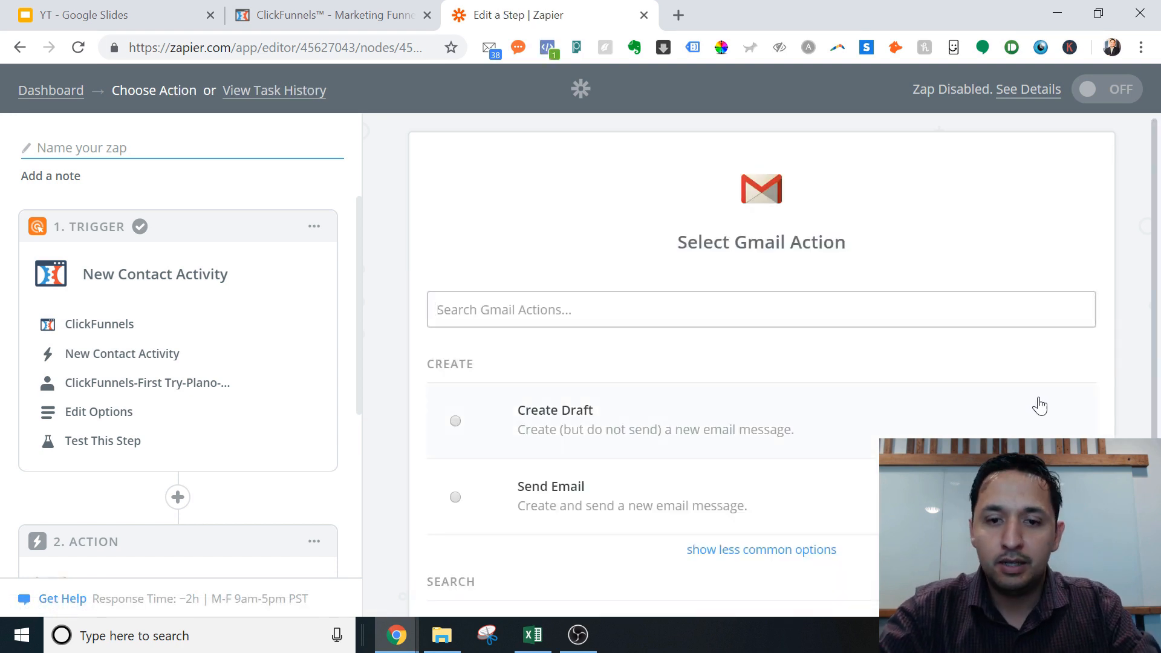
drag(1156, 245, 1160, 346)
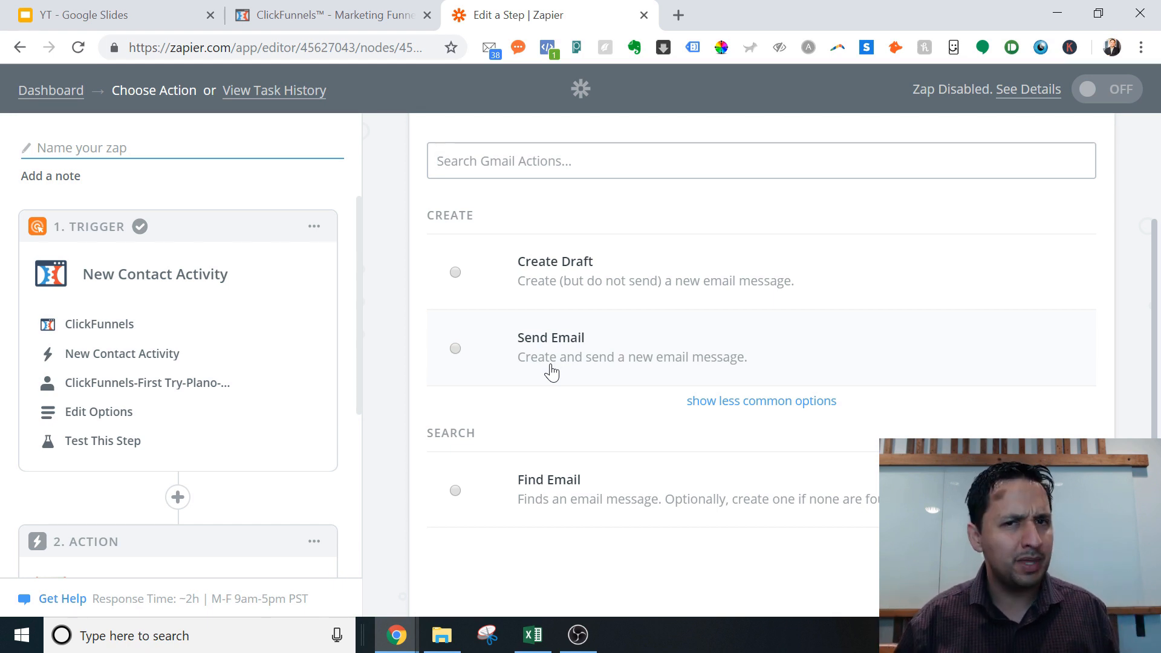
Step: Choose Gmail's Send Email action with the third account (used in 6 Zaps), tested successfully
click(552, 373)
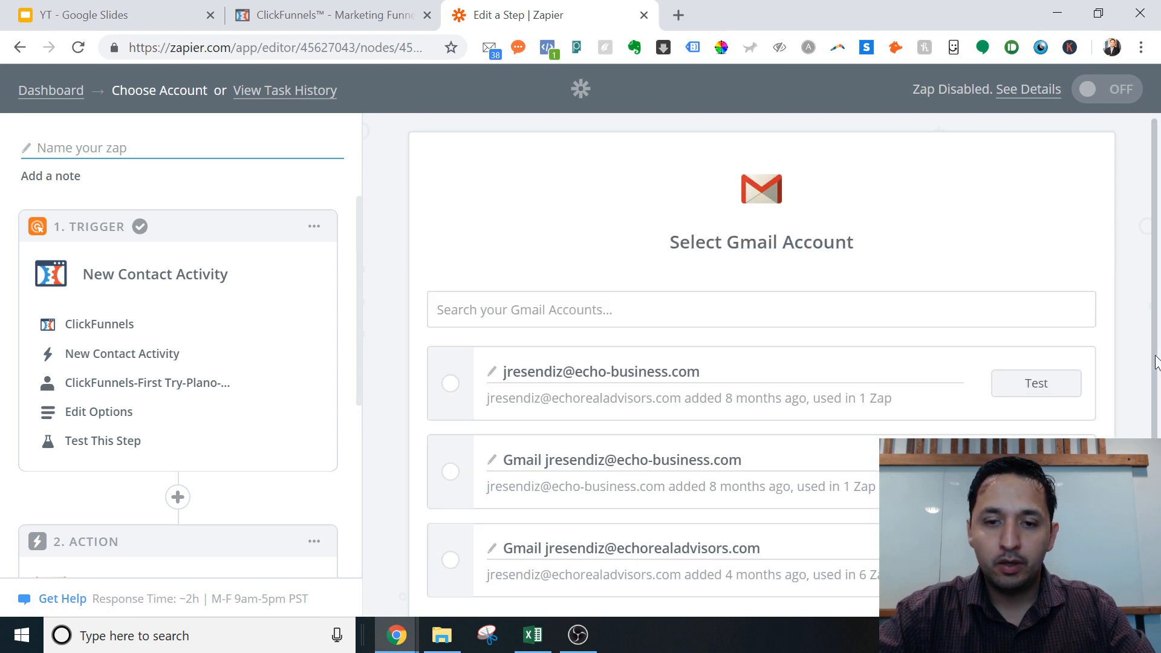
drag(1154, 355, 1154, 422)
click(1140, 413)
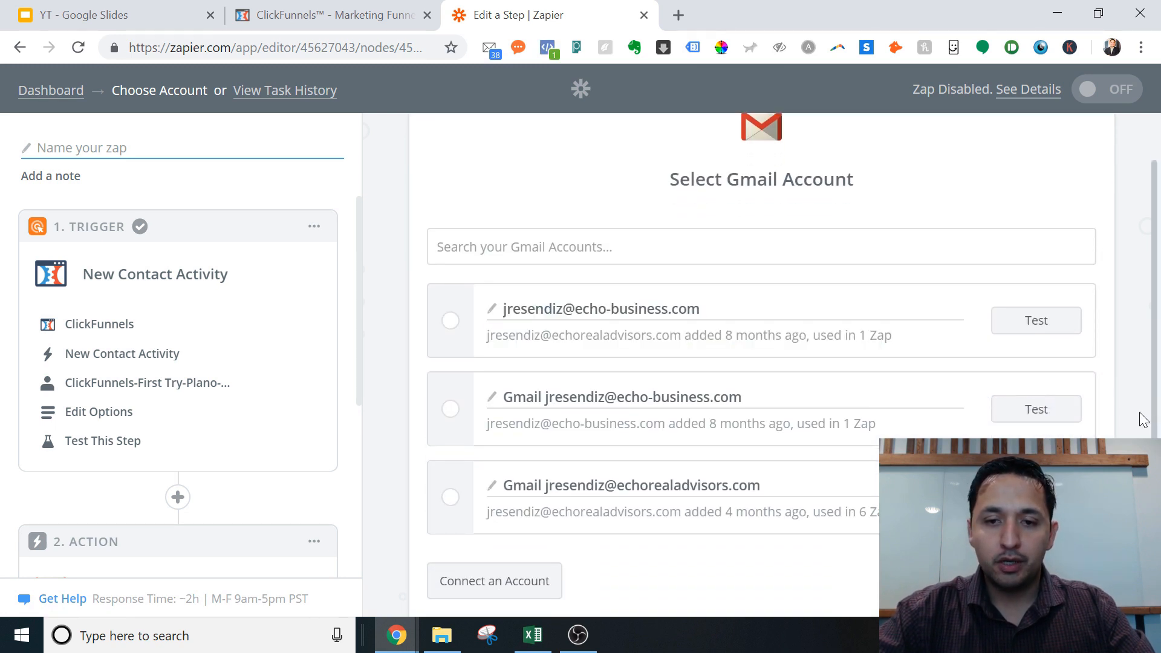
click(450, 497)
scroll(1000, 459, down, 2)
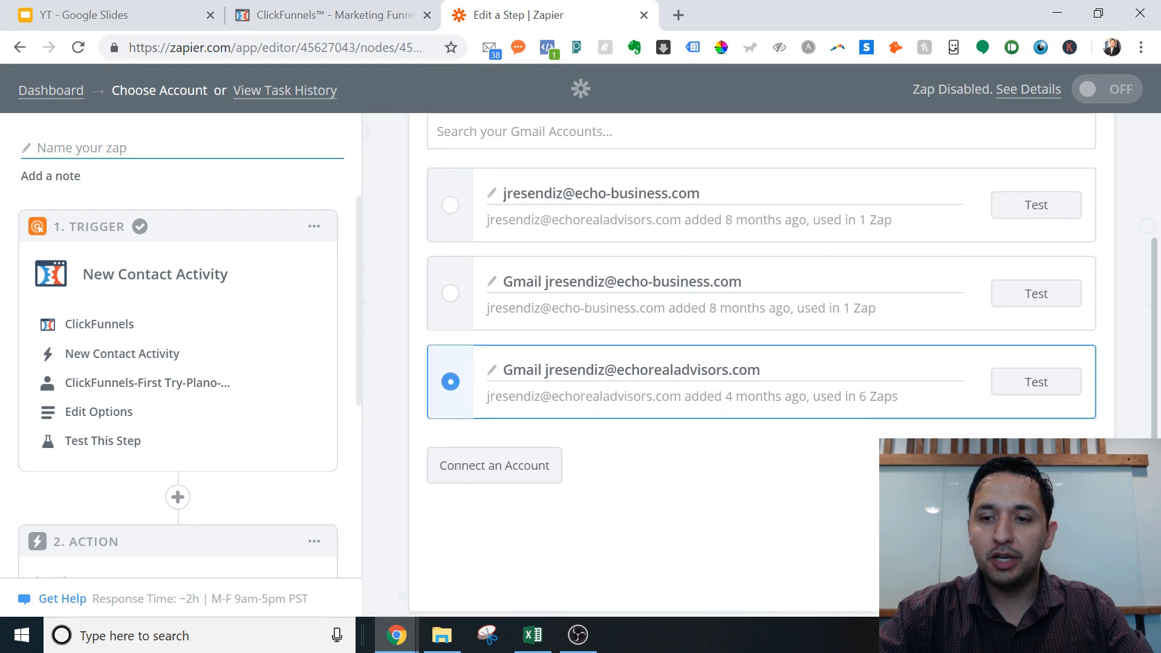
click(1030, 387)
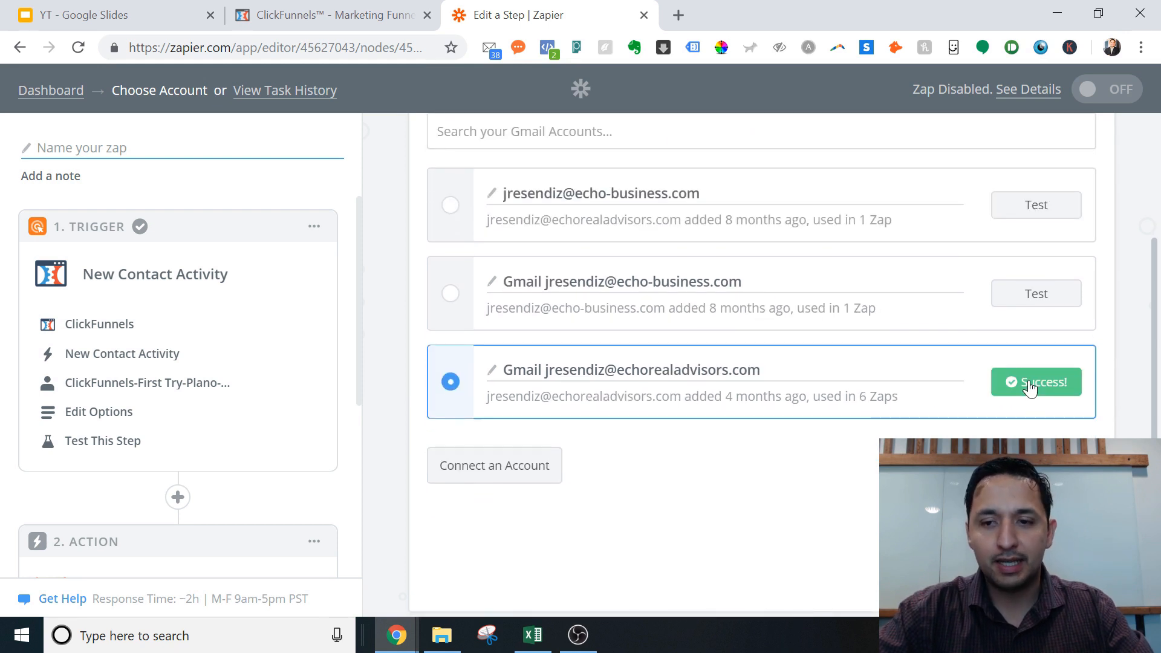
click(1032, 557)
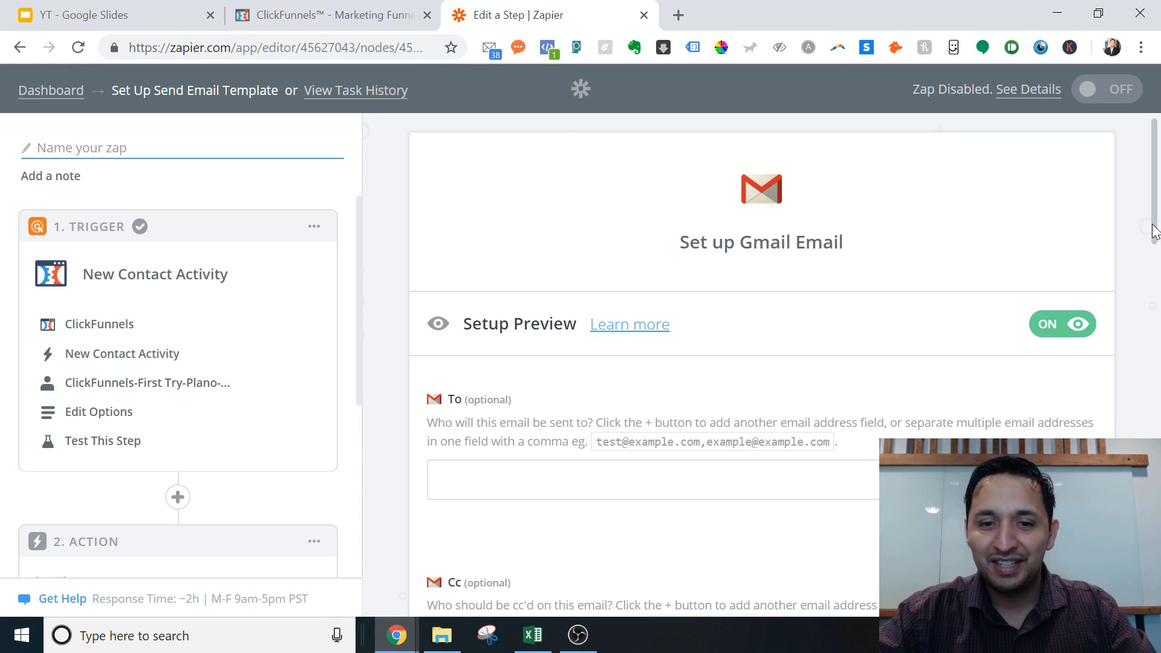
Step: Open the To field's Insert a Field list, showing ClickFunnels Name, Email and Phone fields
mouse_move(1156, 239)
mouse_down()
mouse_move(1157, 262)
mouse_move(1159, 246)
mouse_up()
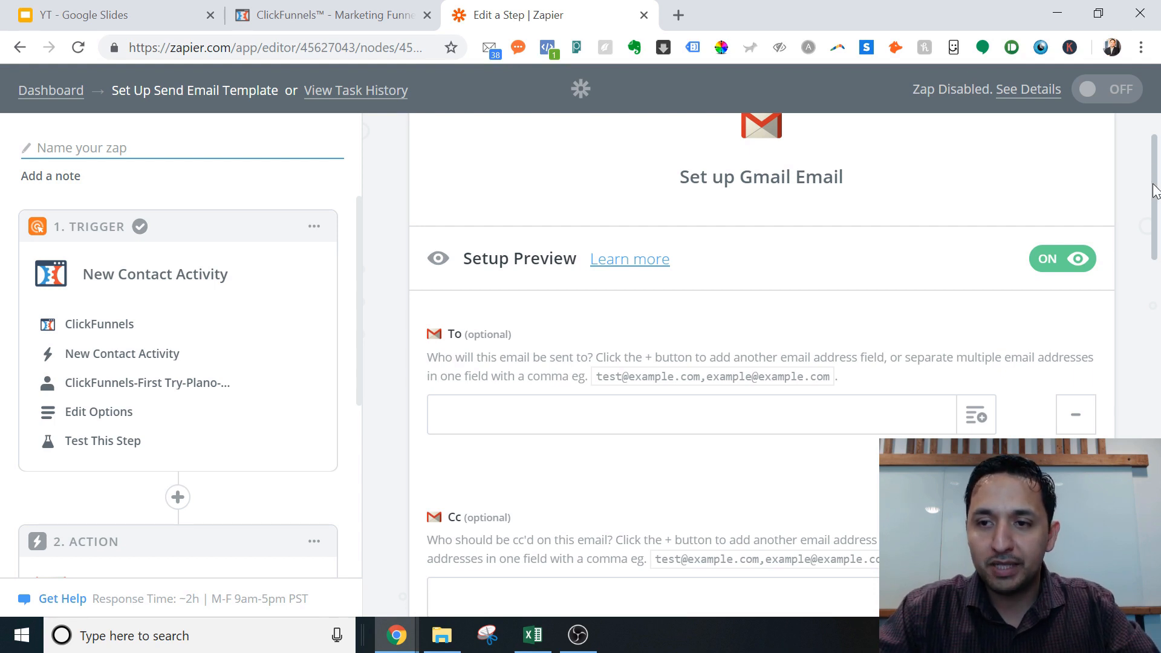
drag(1155, 187, 1155, 217)
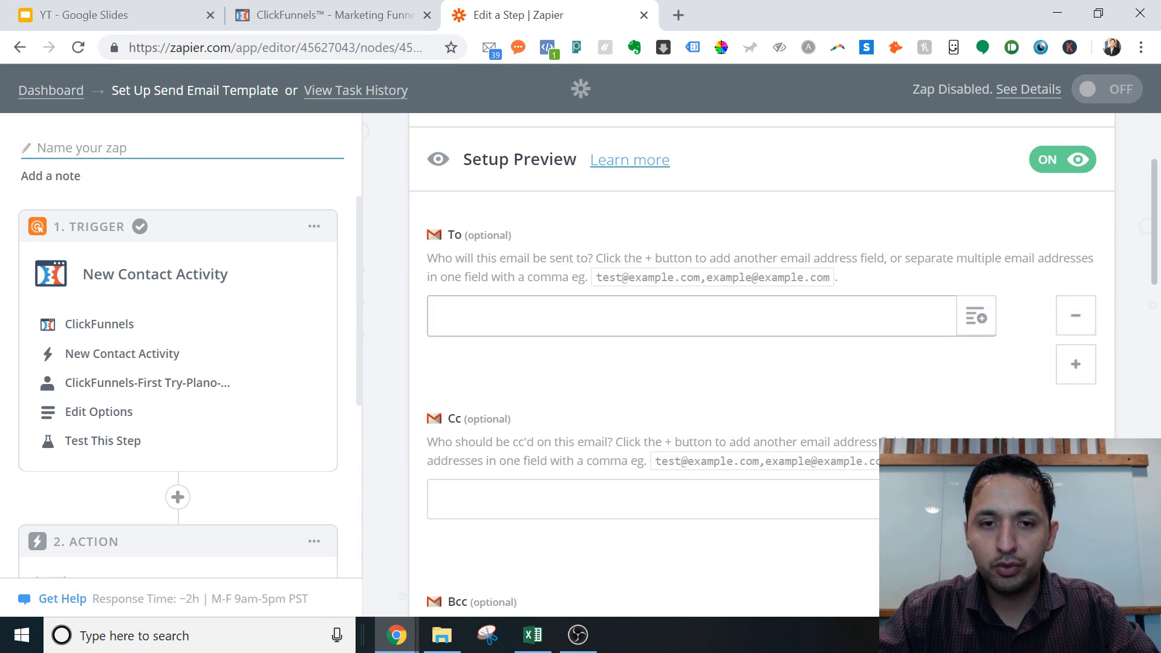
click(811, 317)
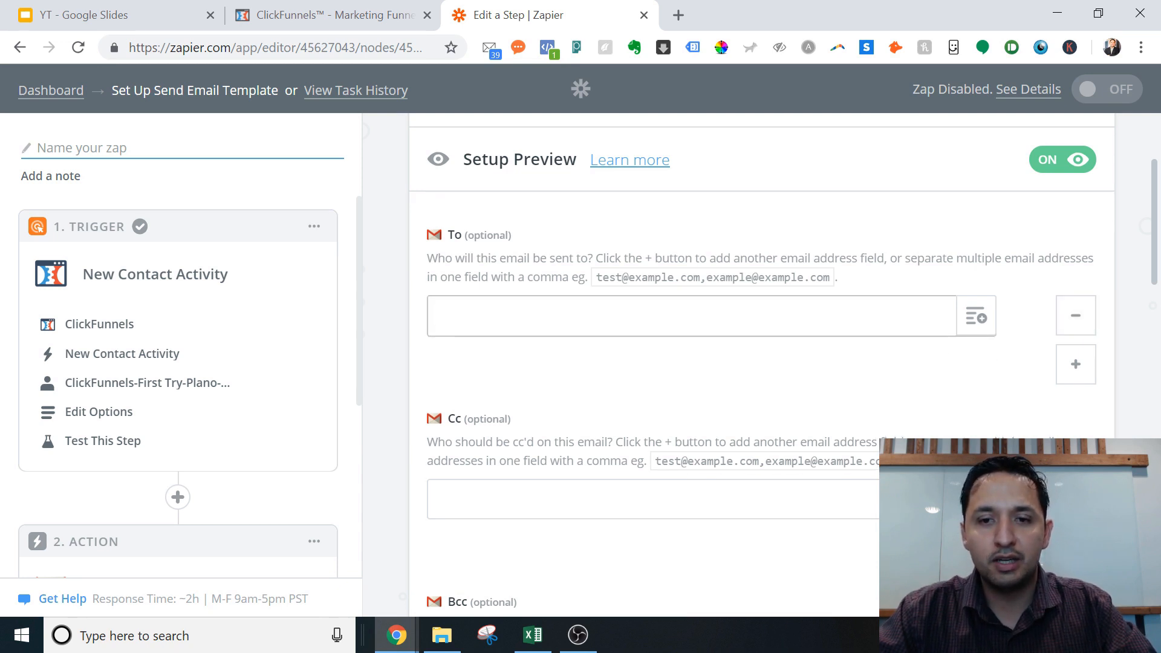
click(900, 277)
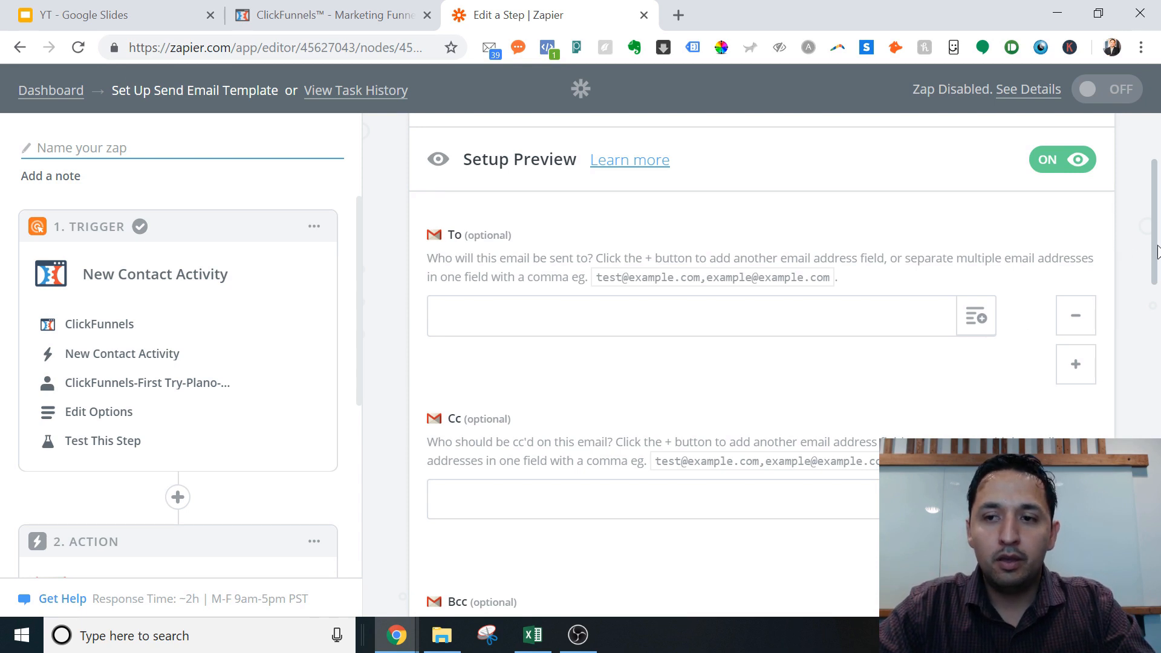
drag(1157, 245, 1154, 281)
click(1127, 232)
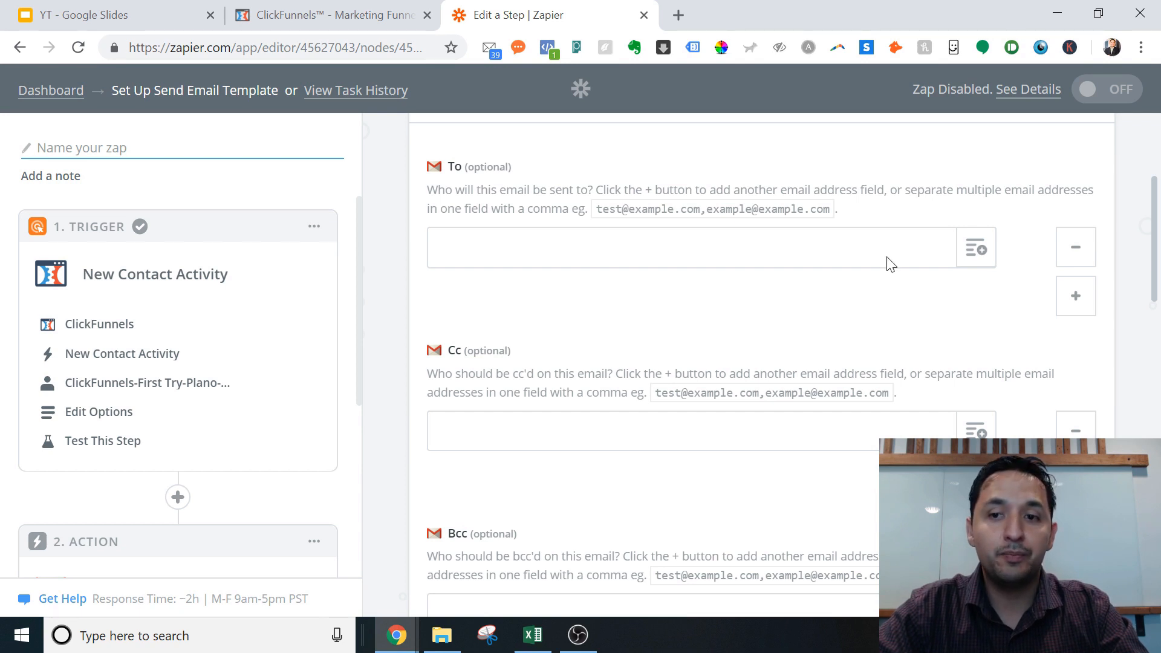
click(974, 260)
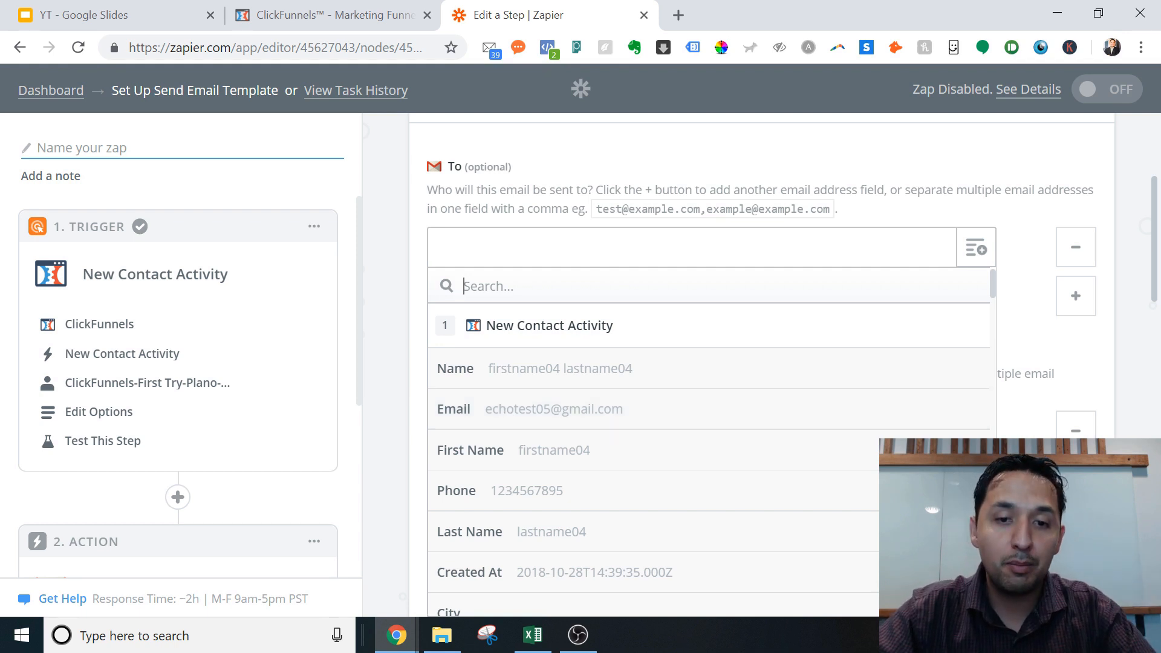
click(438, 248)
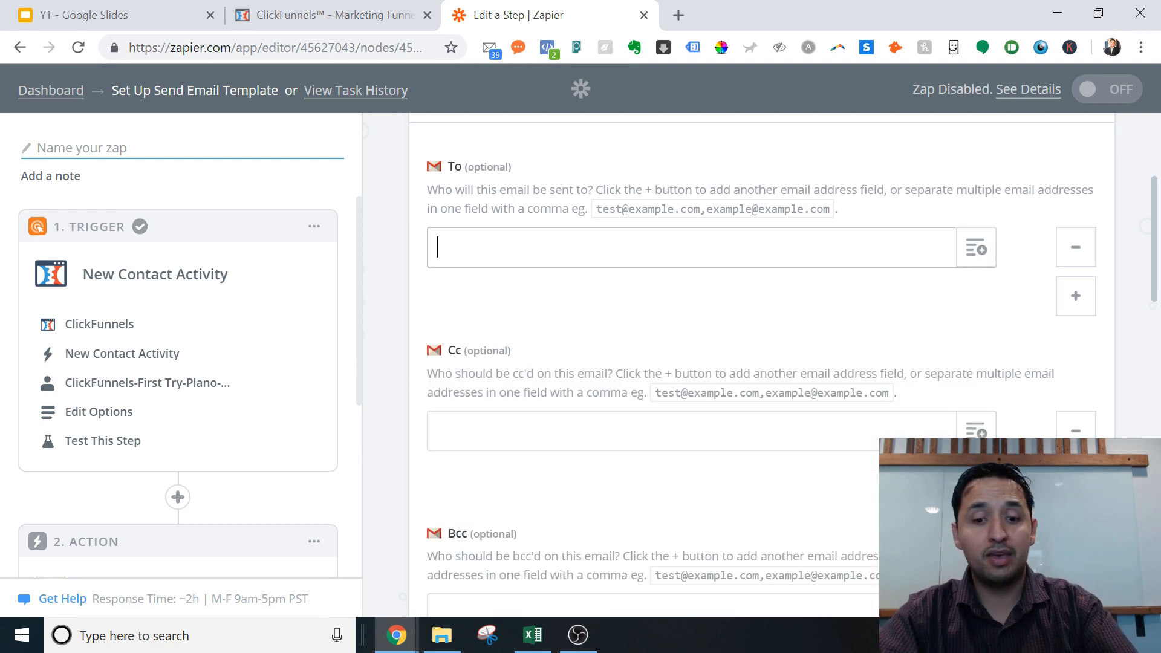
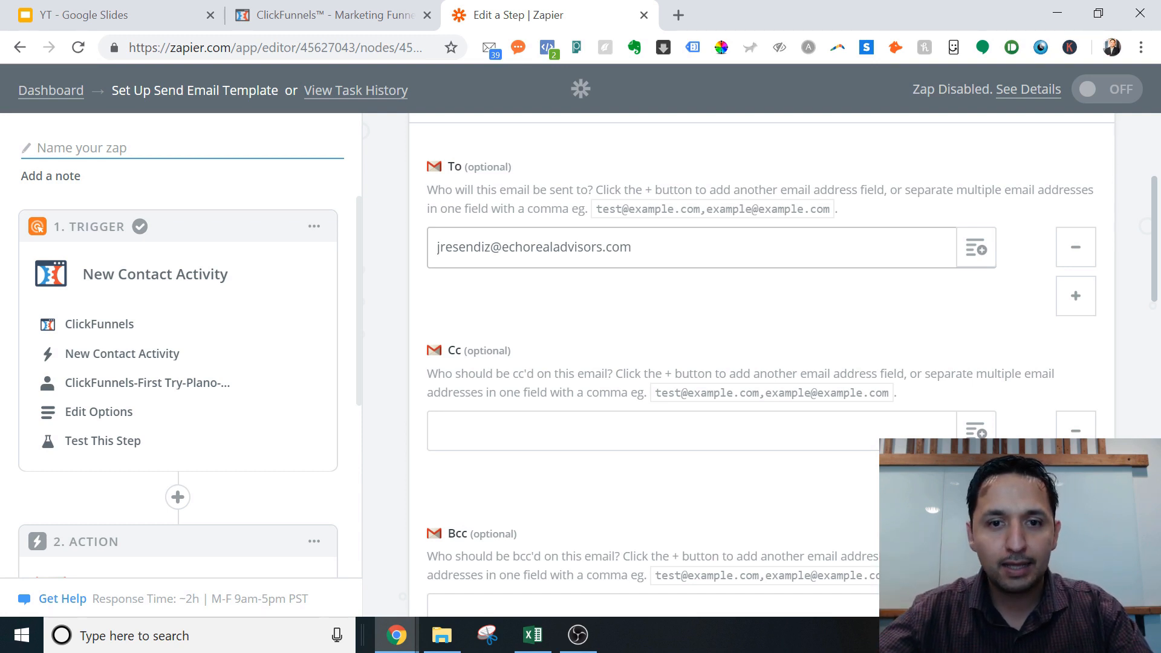
click(976, 249)
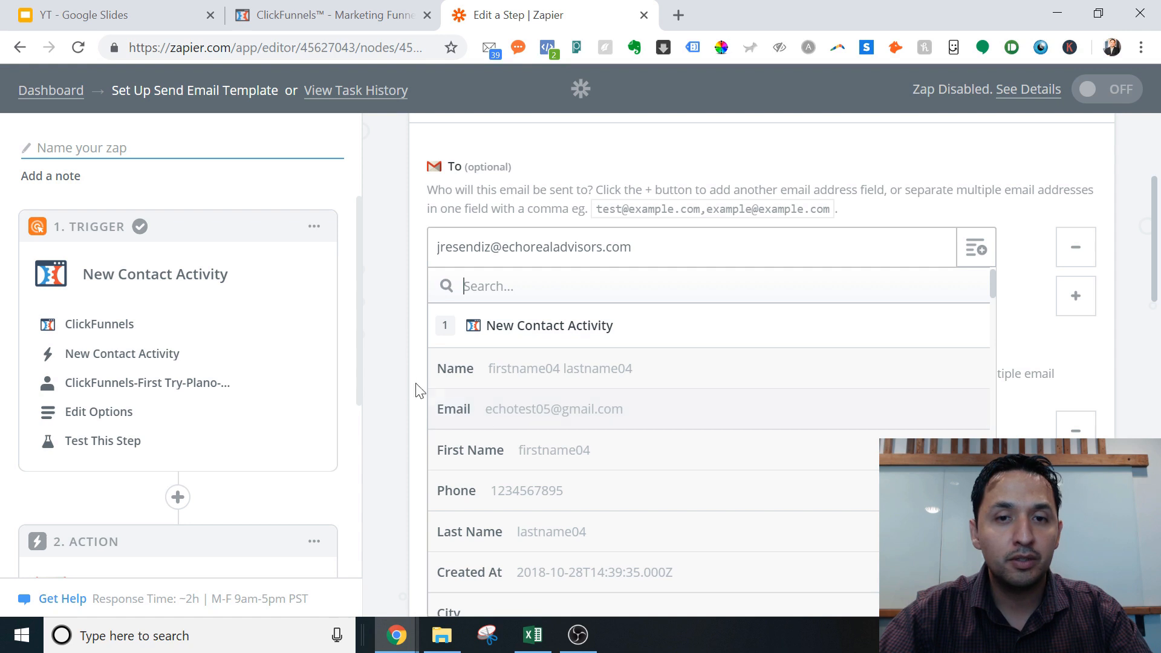
double_click(386, 370)
click(651, 327)
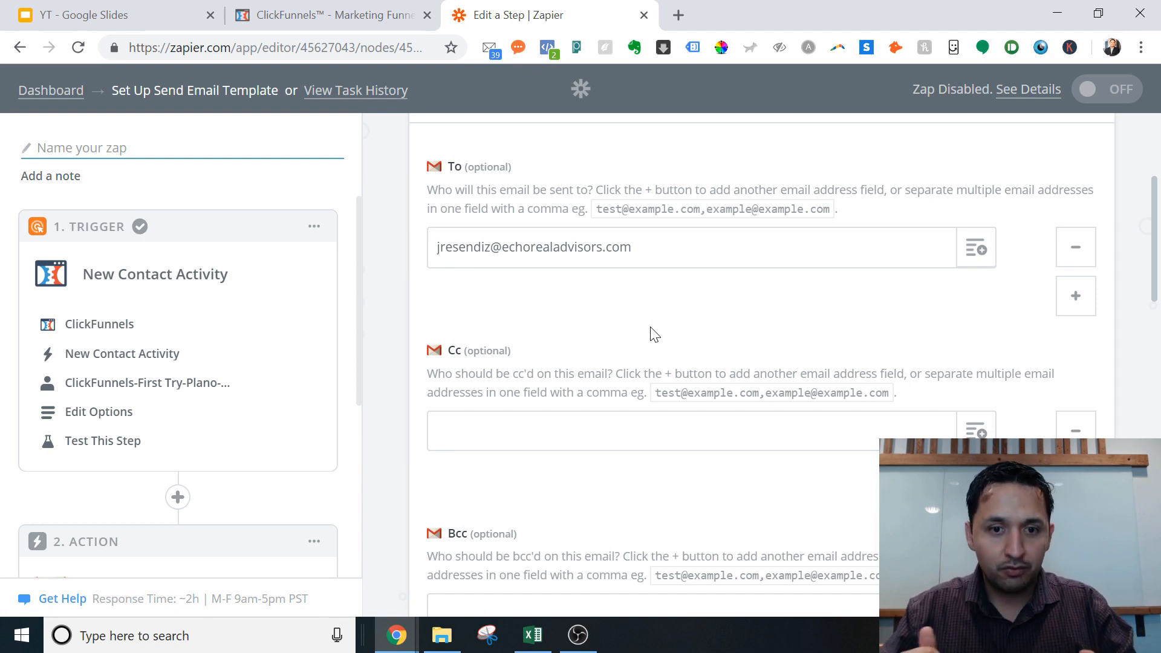
drag(1156, 241, 1156, 269)
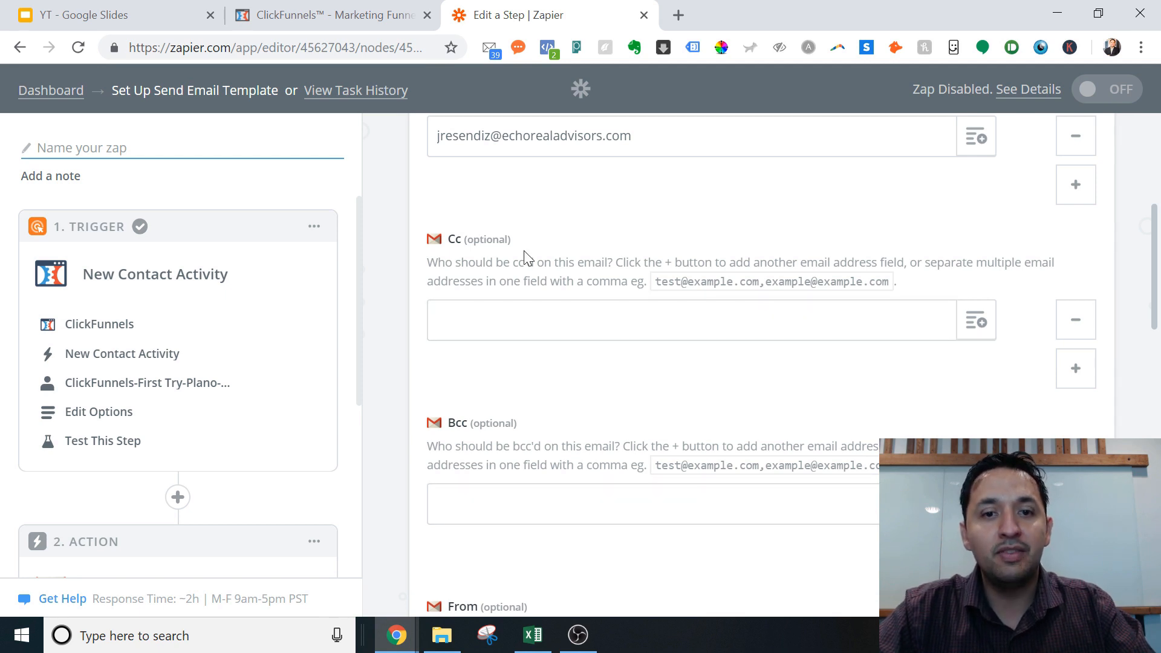
triple_click(534, 136)
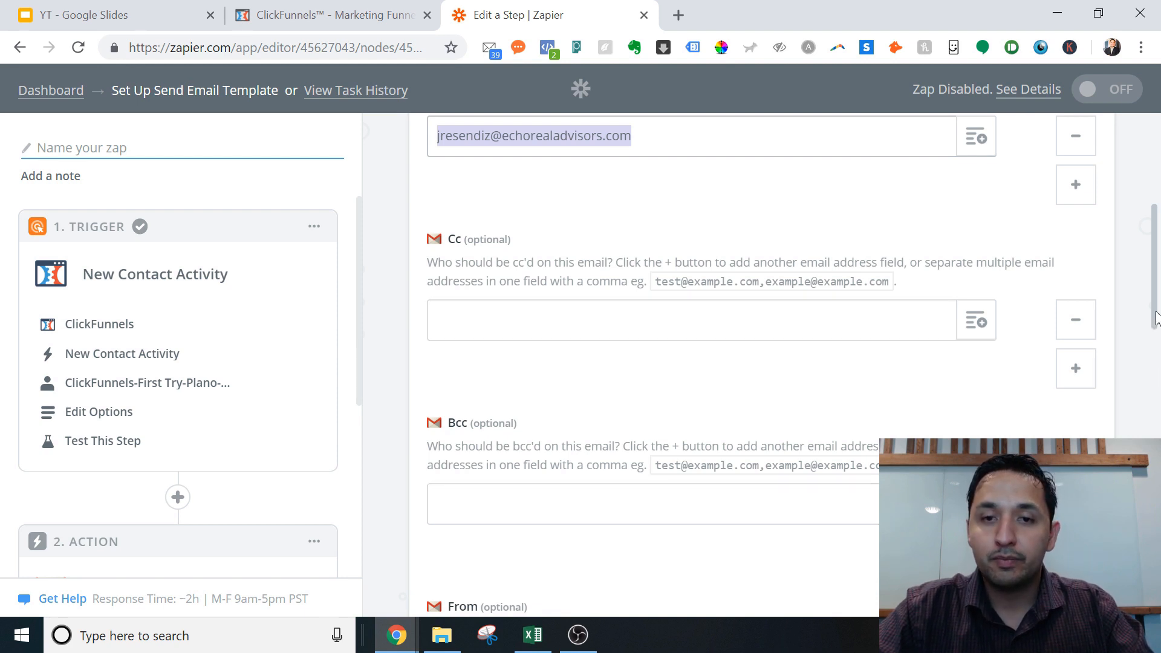
drag(1157, 318, 1156, 423)
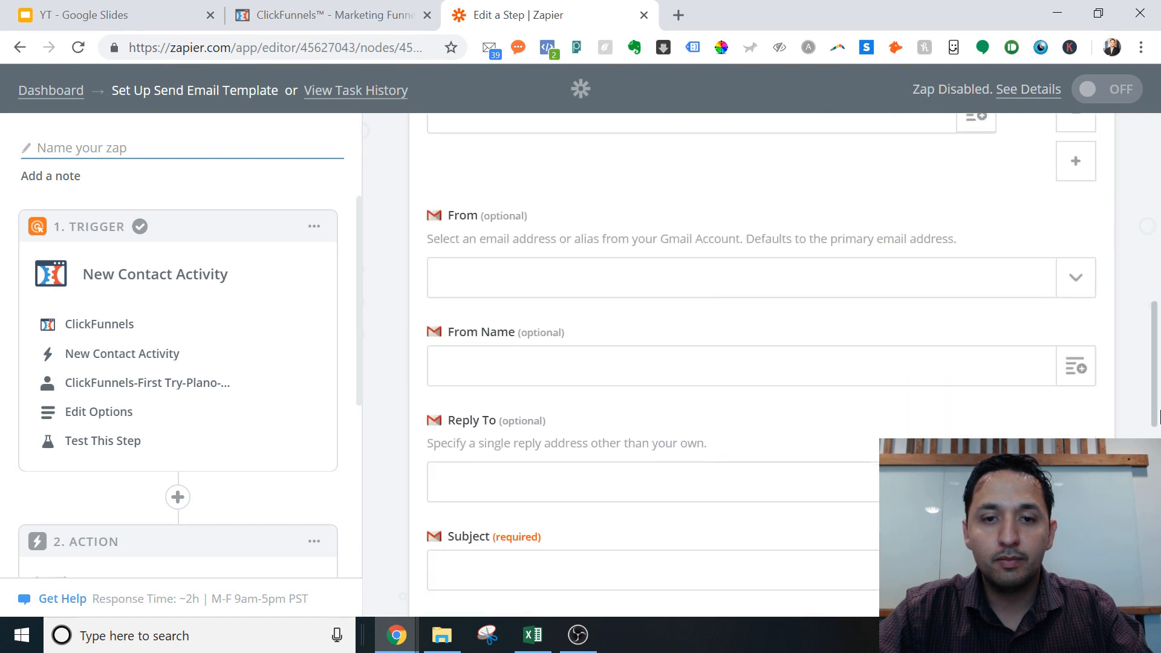
Step: Set the From field to the connected Gmail account's address
click(937, 261)
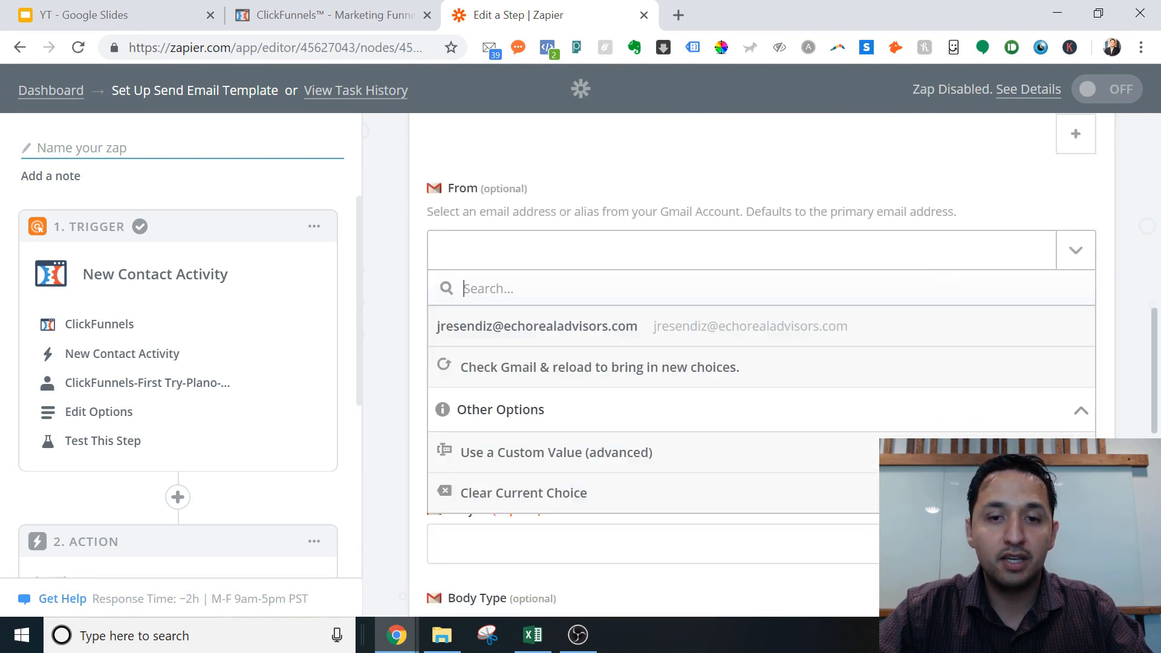
click(583, 329)
click(585, 332)
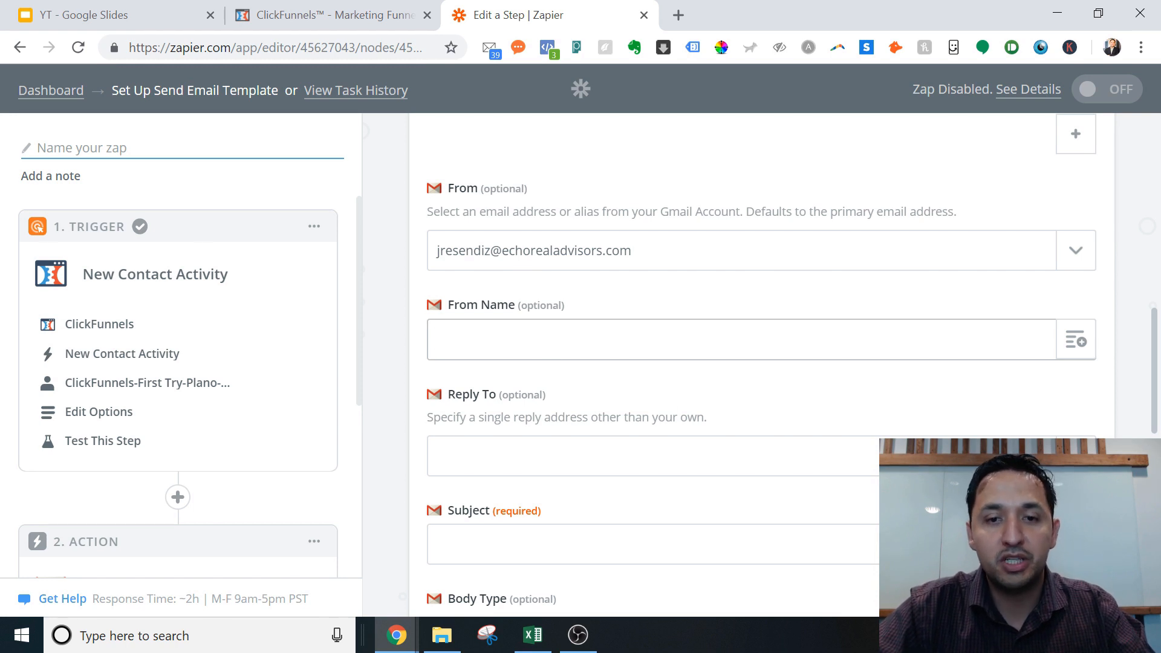
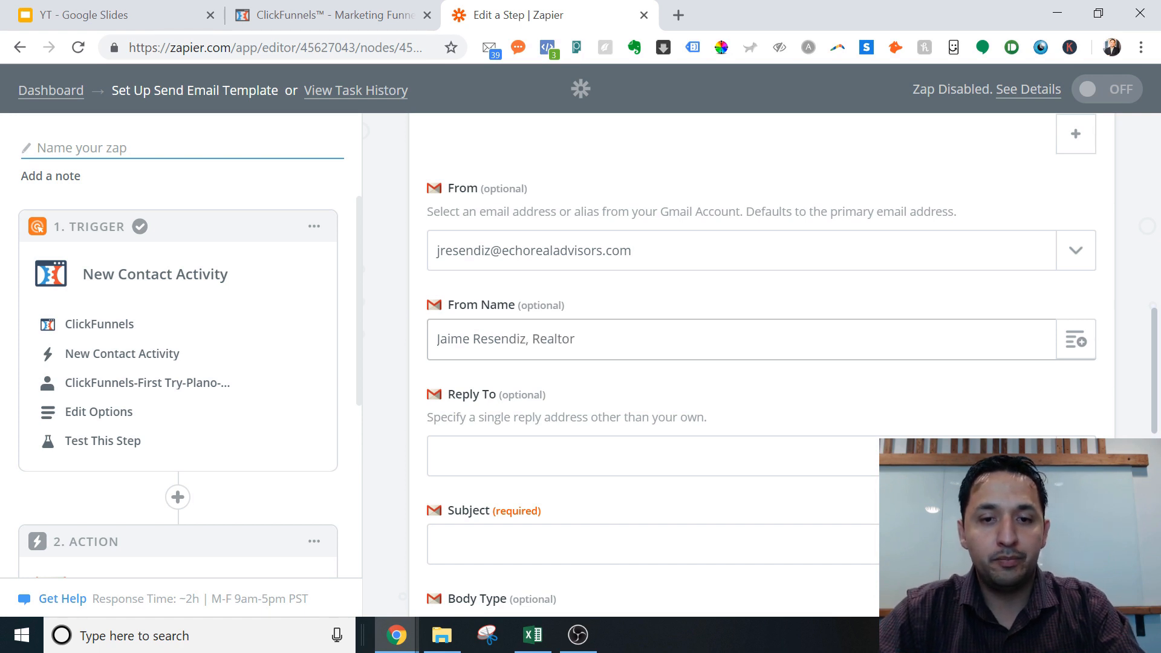
Step: Fill the From Name with the agent's full name followed by ', Realtor'
click(492, 454)
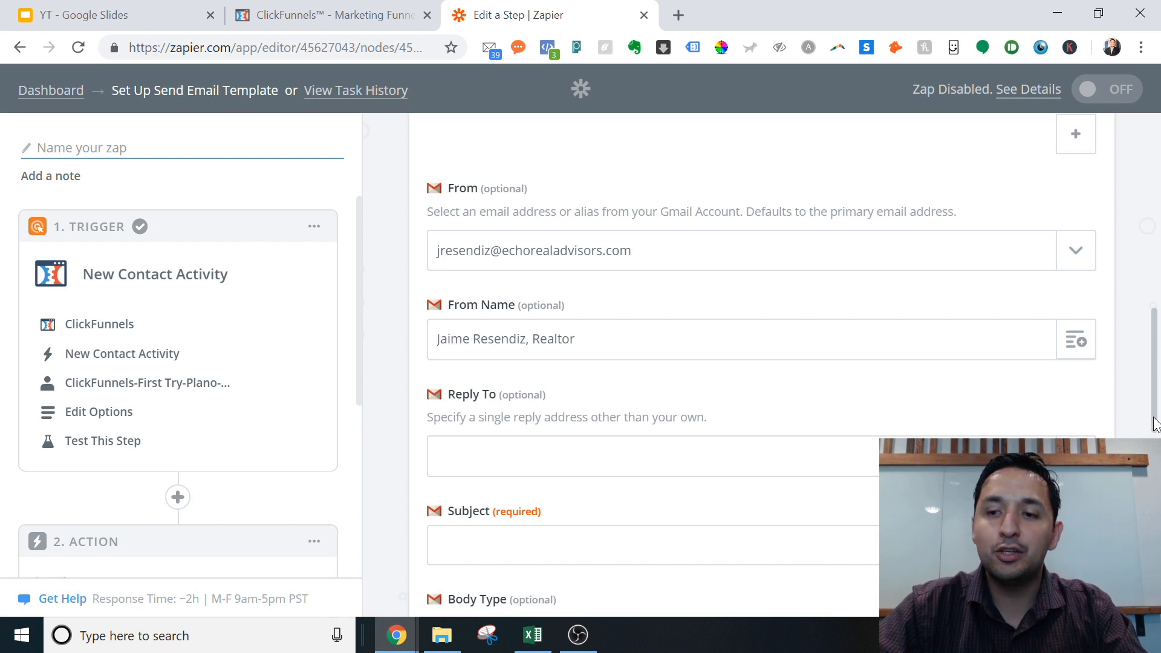
scroll(1149, 435, down, 3)
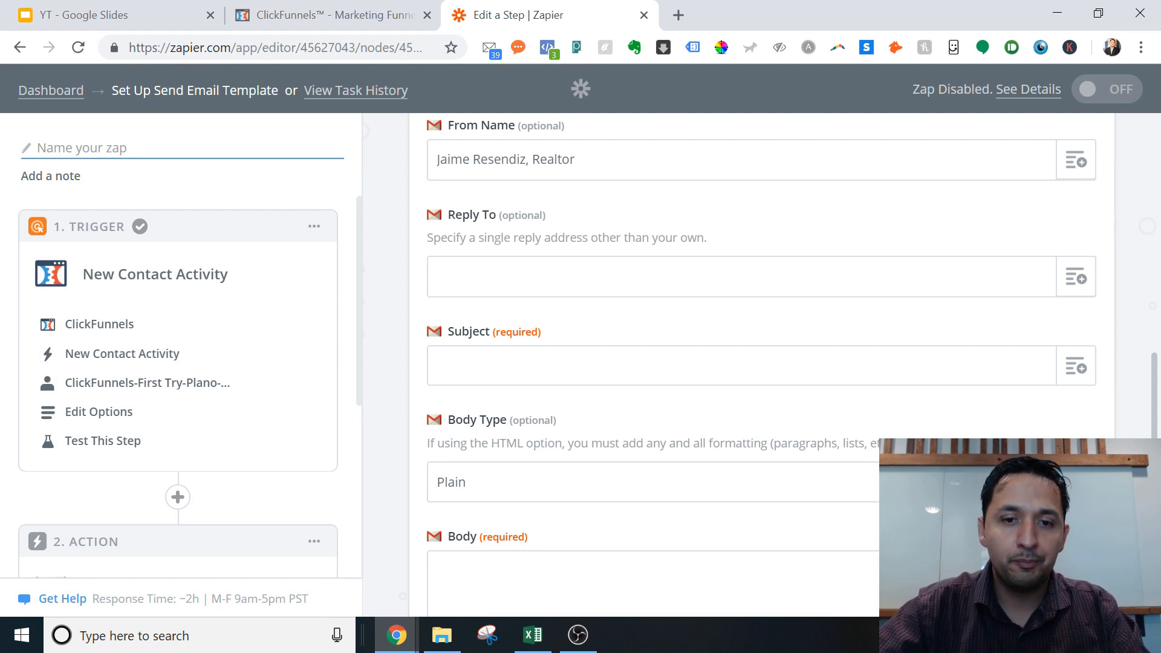
Step: Enter 'Arlington Lead - Home Seller Cheat Sheet' as the subject, inserting no contact fields
click(591, 364)
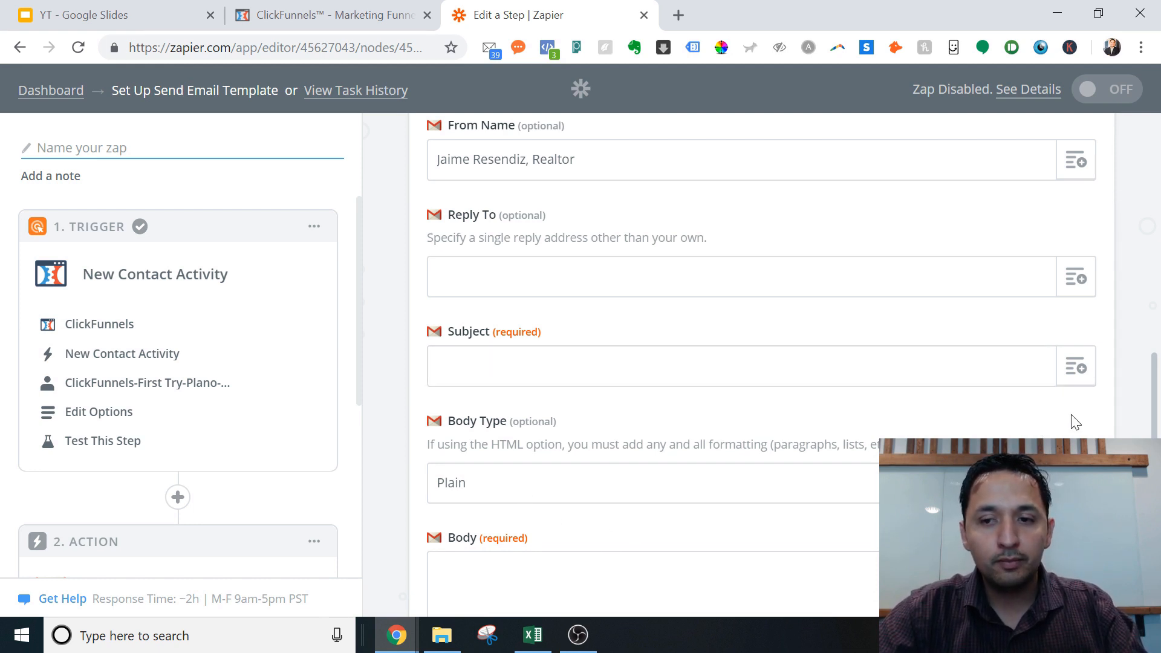
click(1077, 366)
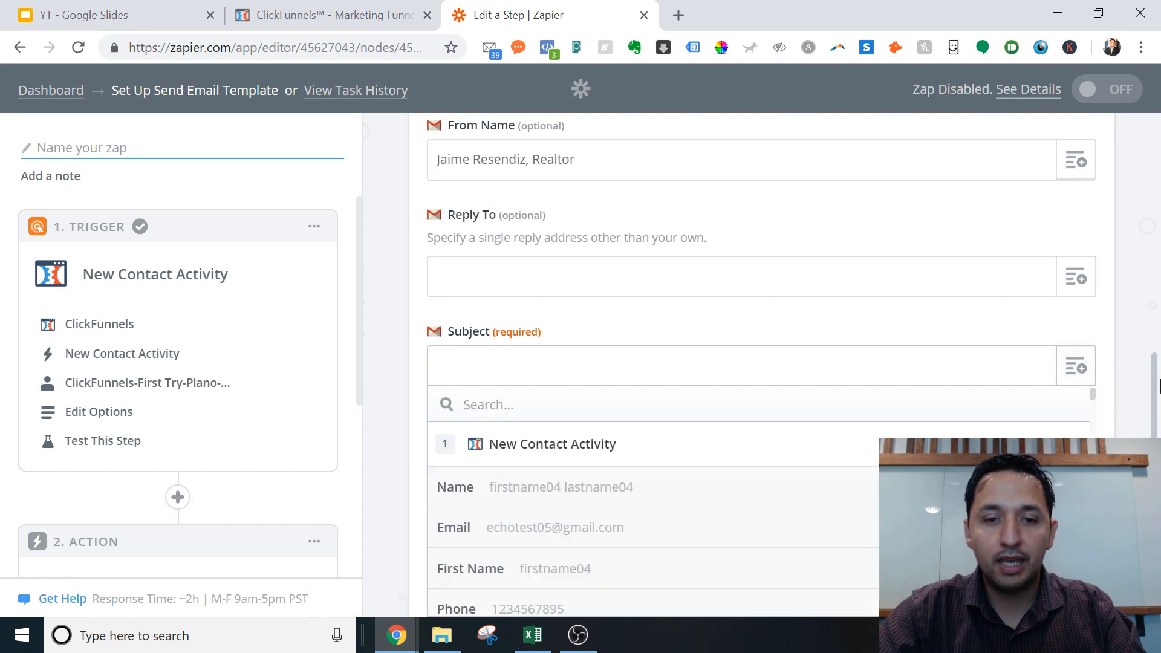
drag(1154, 407, 1155, 460)
click(1130, 478)
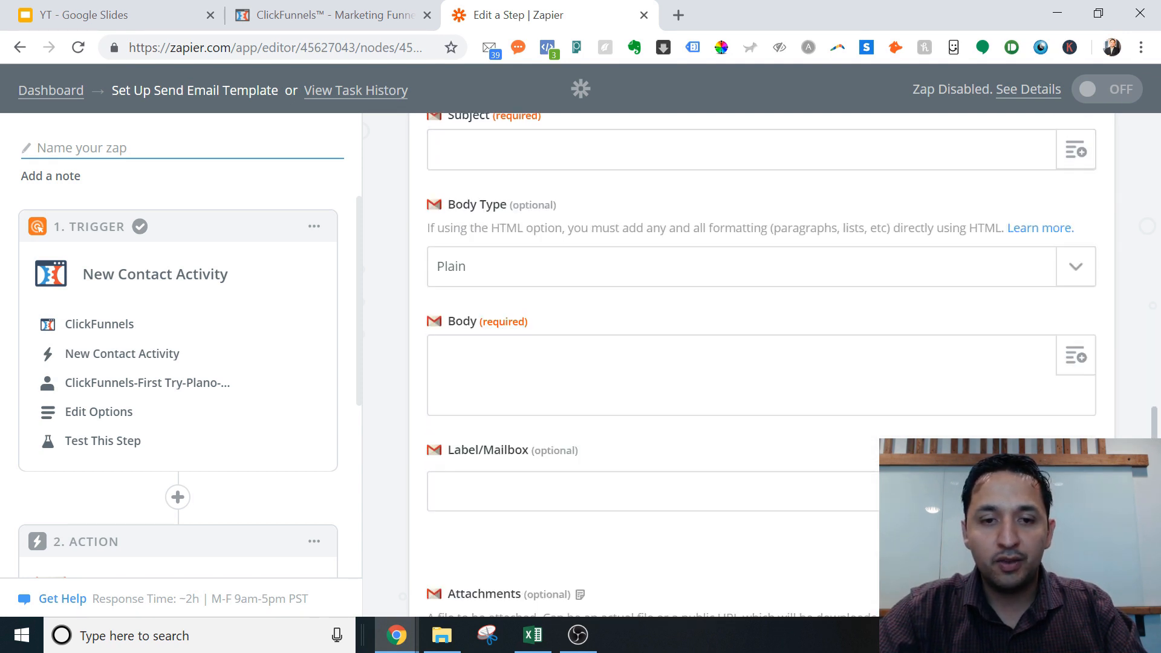
click(1075, 150)
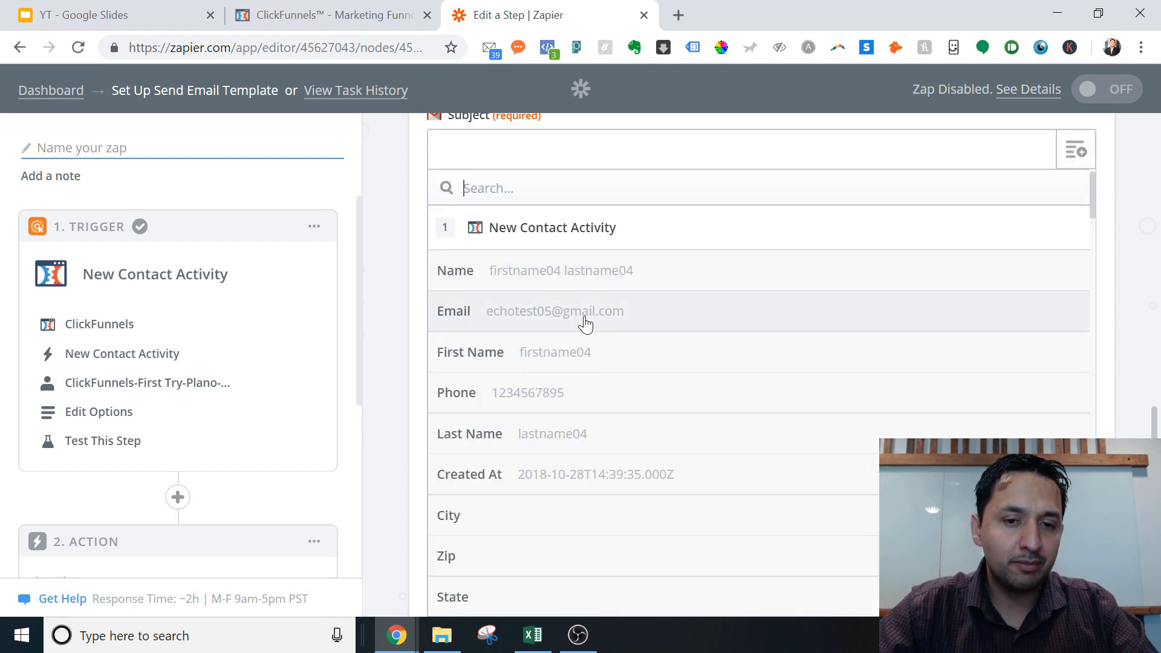
click(499, 159)
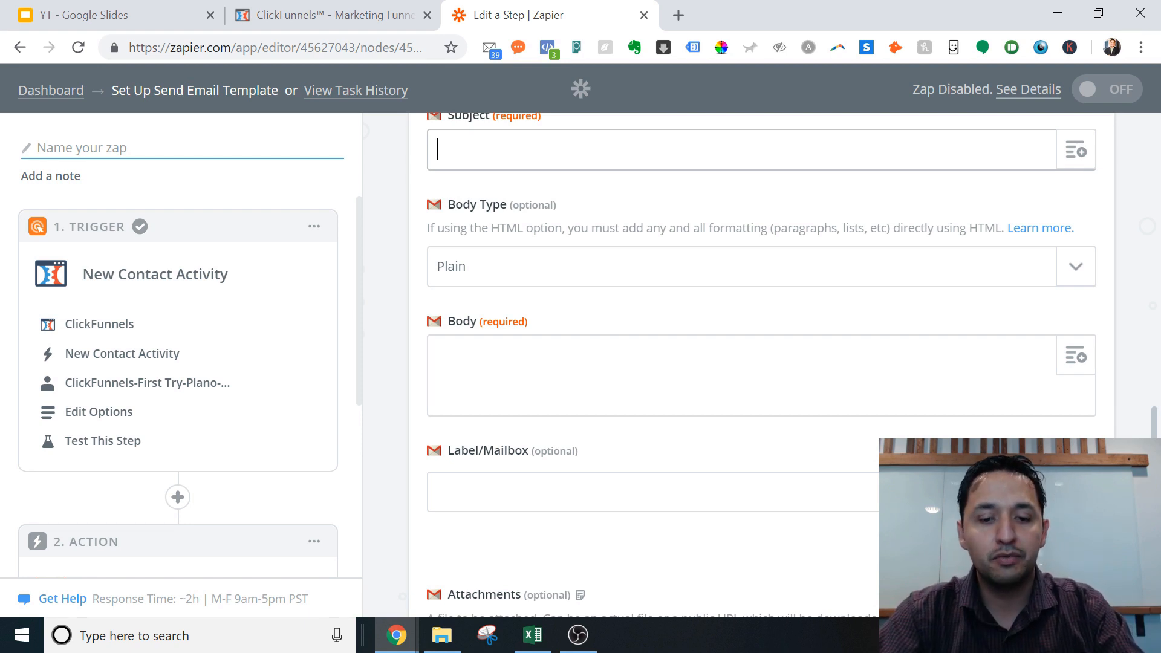
text(Arlington )
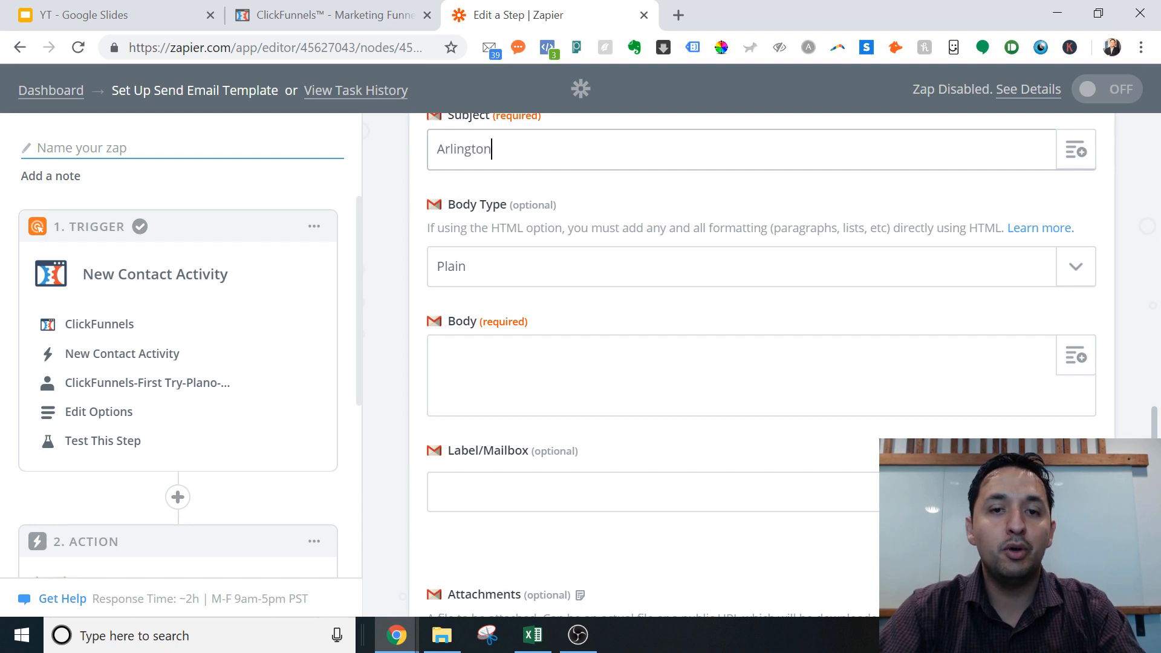
text(Lead)
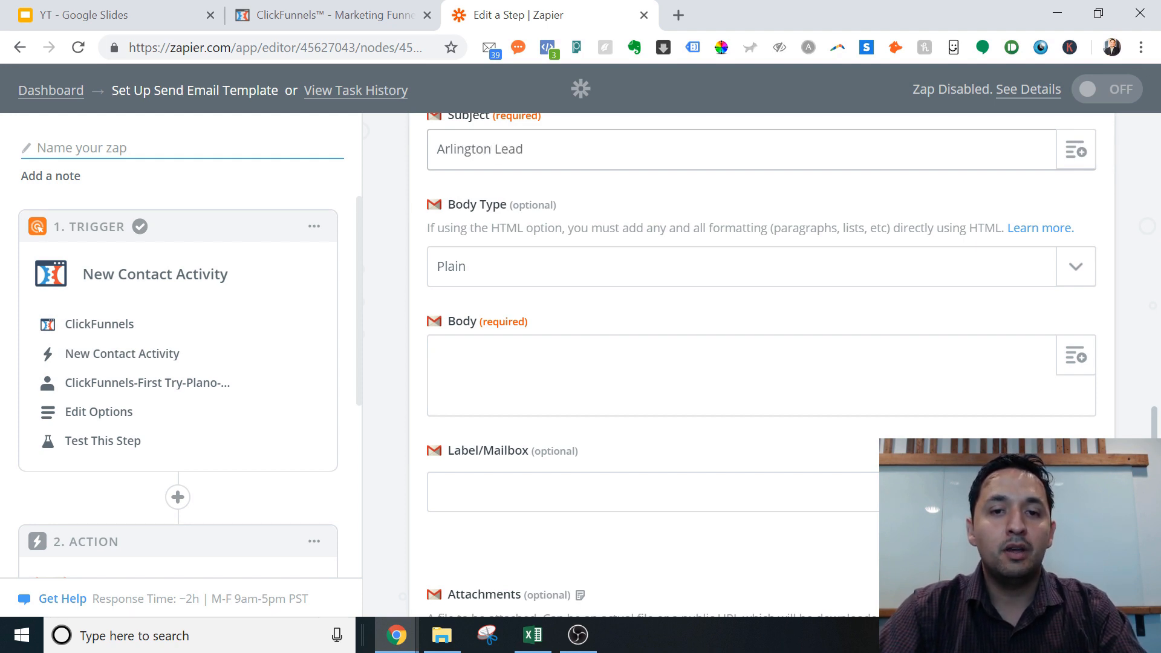
text( -)
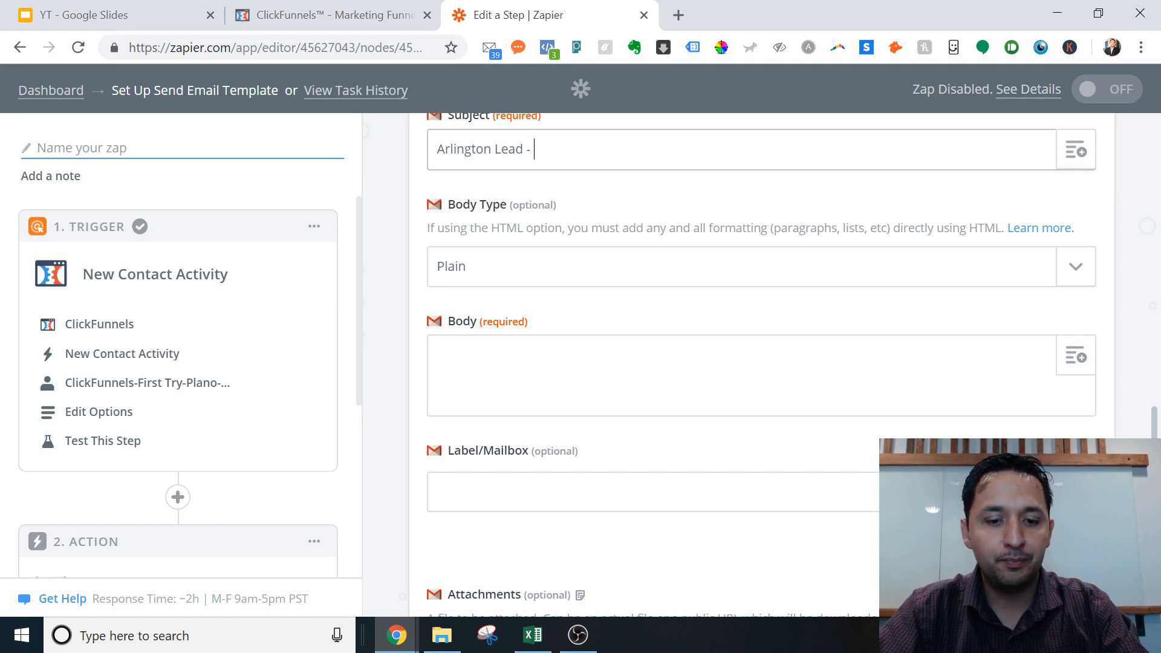
text(Home Seller )
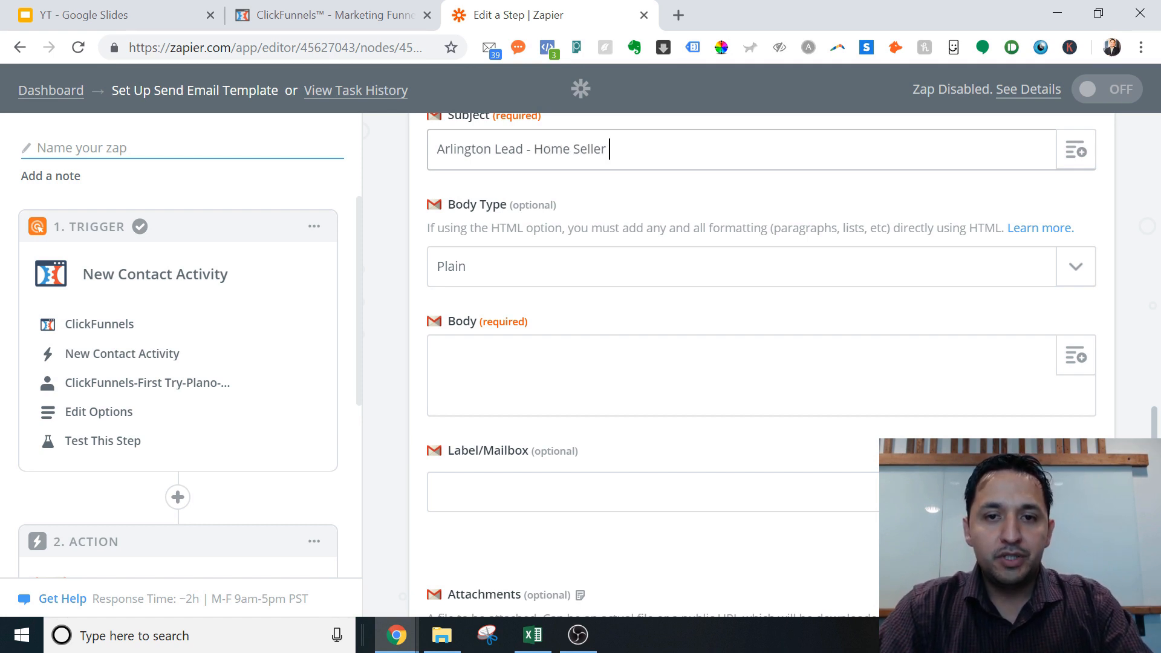
text(Cheat Sheet)
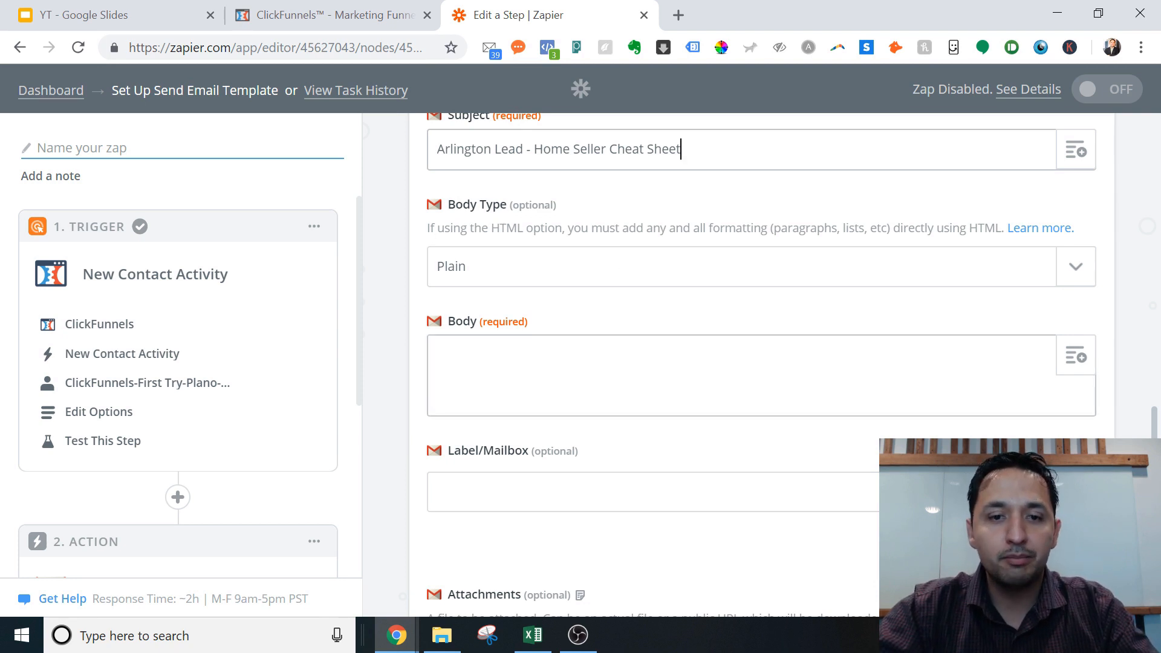
click(598, 353)
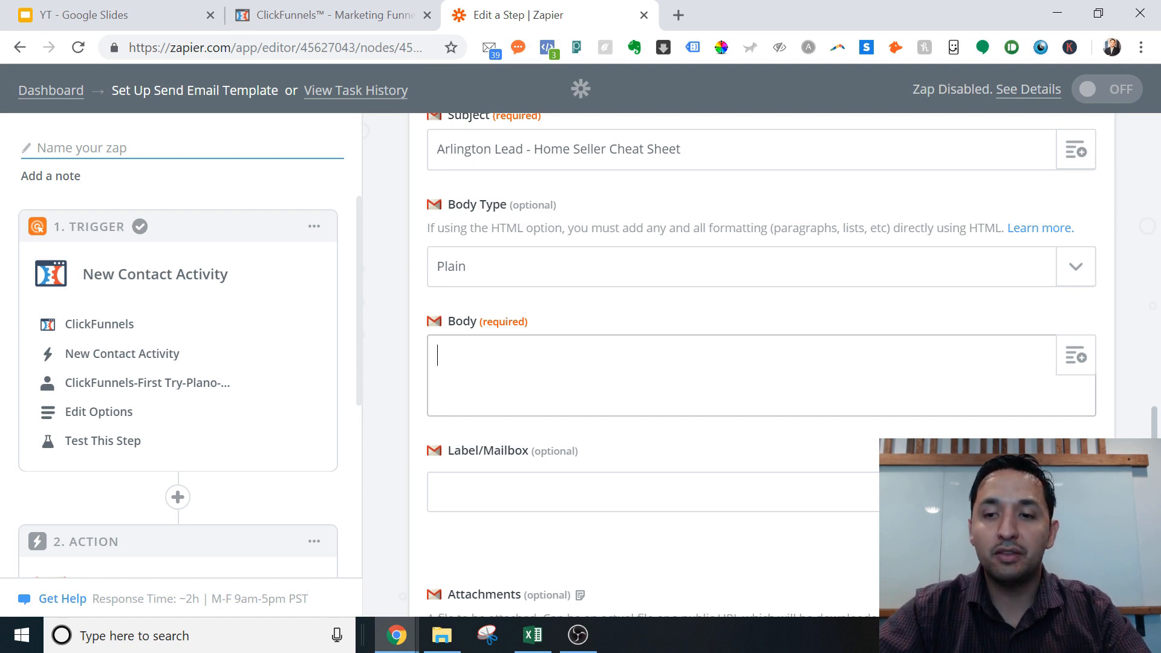
Step: Insert the contact's Name and First Name fields into the body, followed by a comma
click(1072, 361)
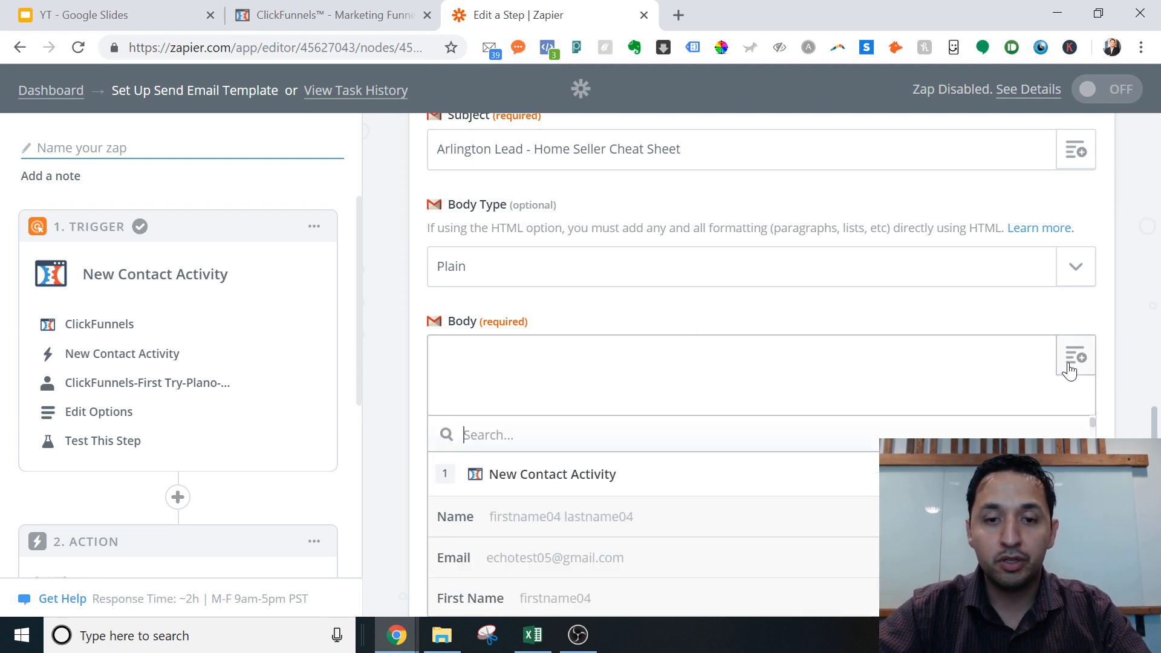
click(531, 522)
click(1072, 359)
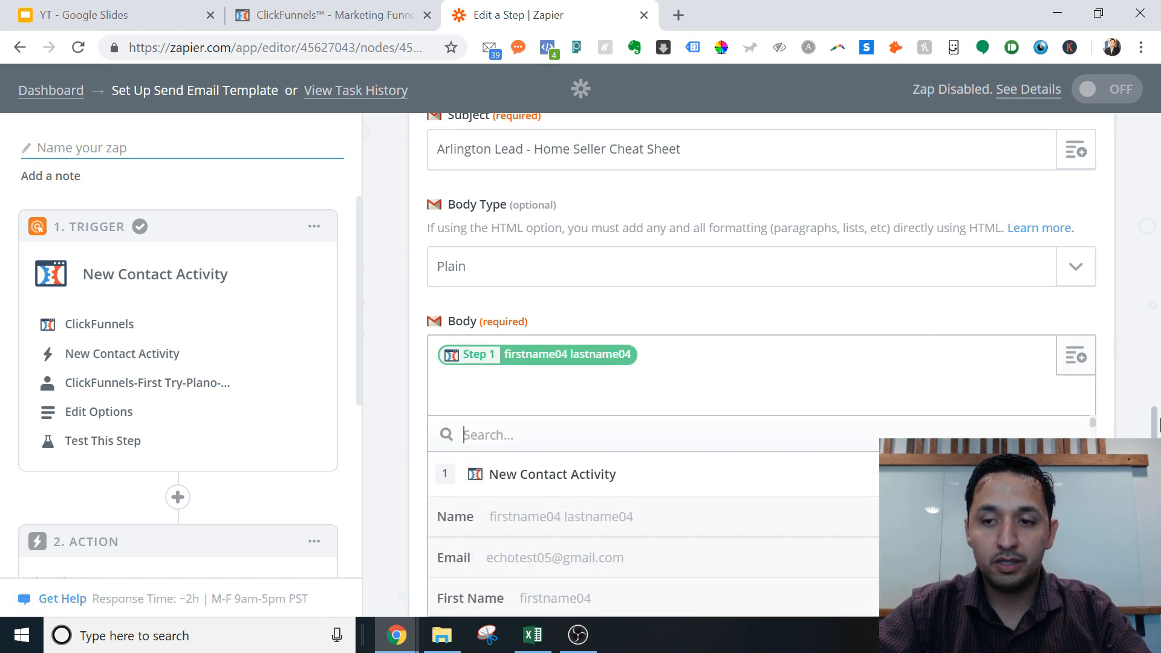
click(1158, 432)
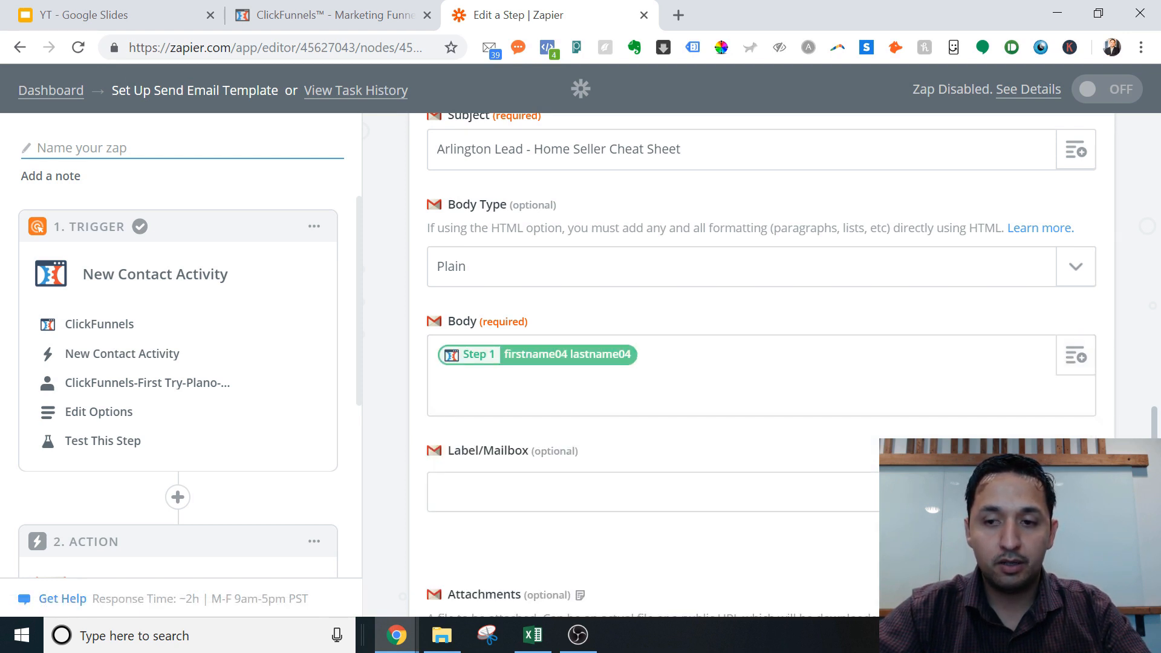
click(1079, 358)
click(518, 598)
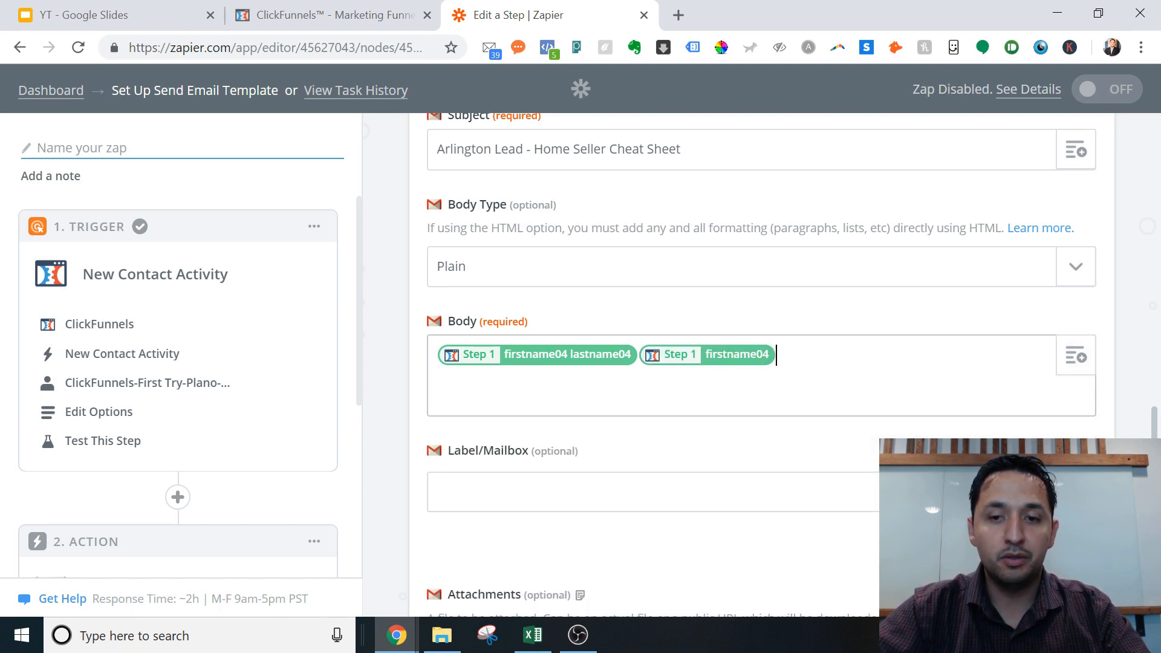
text(,)
key(Return)
key(Return)
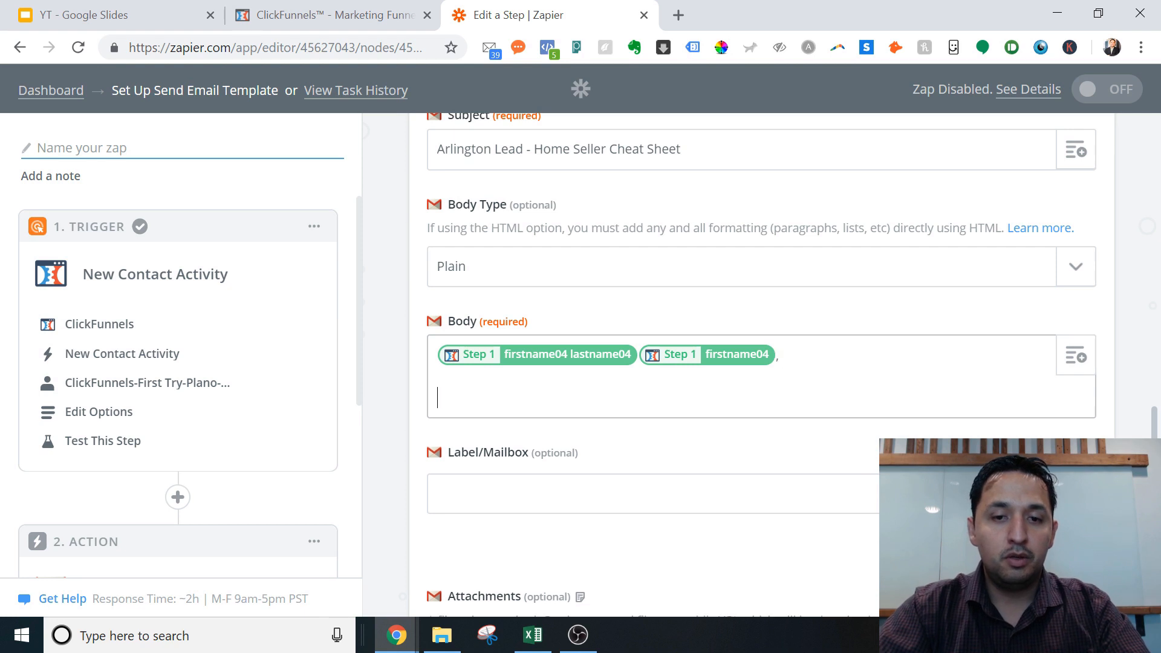
Step: Delete the draft second line, the comma and the duplicate first-name field
text(Hope you are wel)
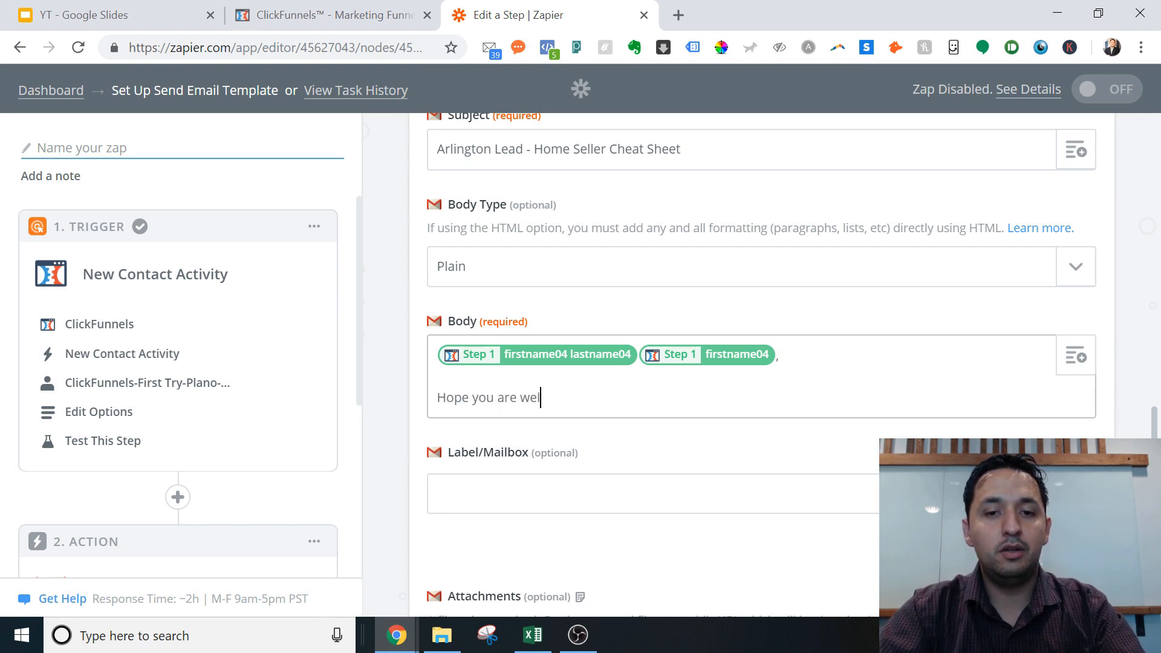
text(l.  Here is th you)
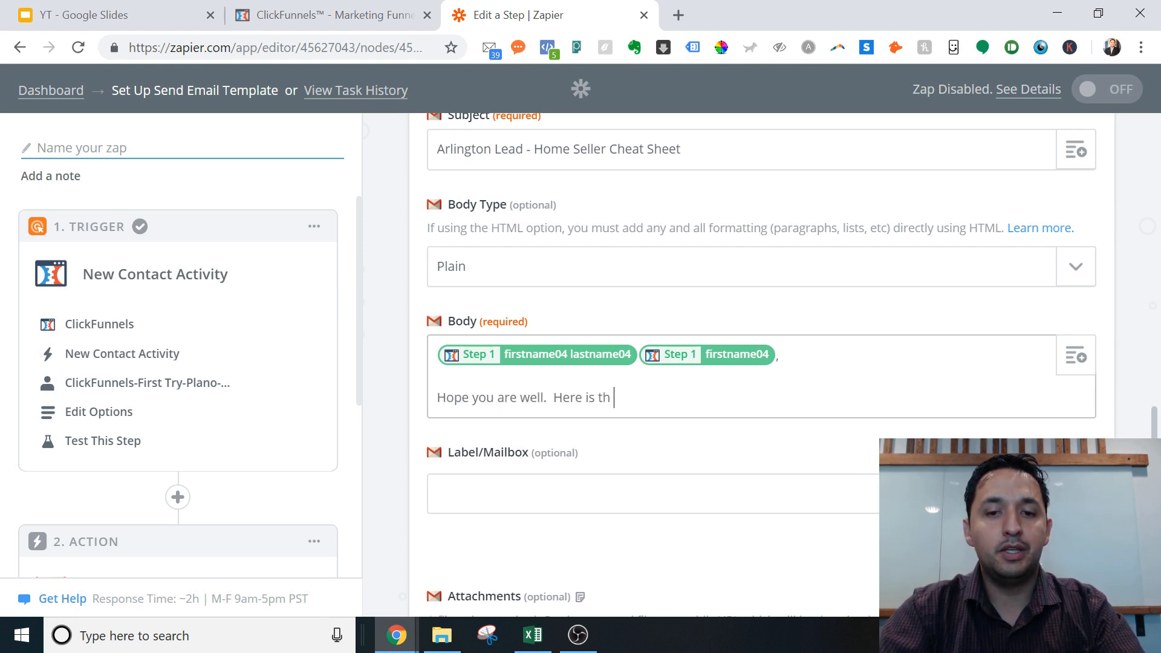
key(BackSpace)
key(BackSpace)
key(BackSpace)
key(BackSpace)
text(e)
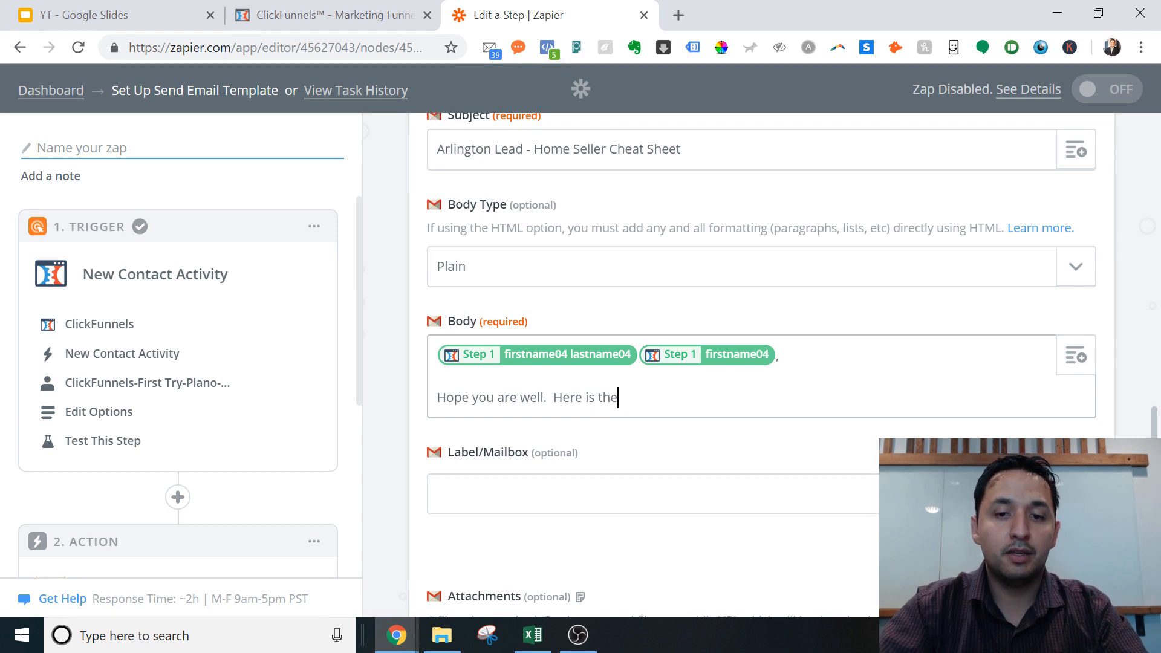
key(shift+Home)
key(BackSpace)
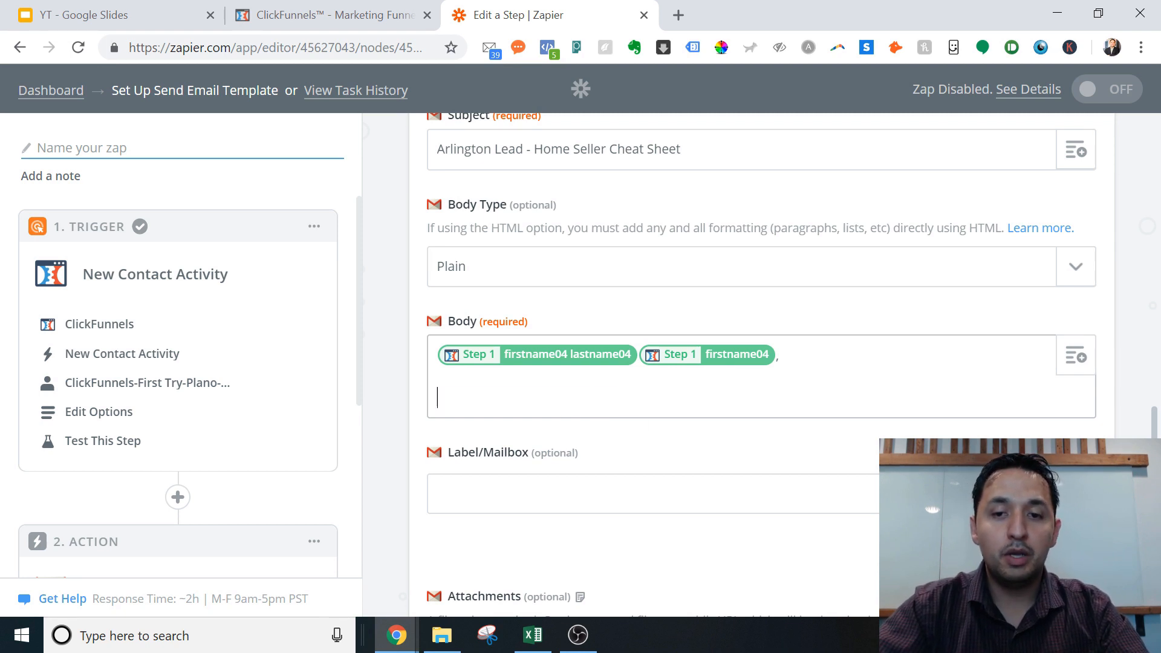
key(BackSpace)
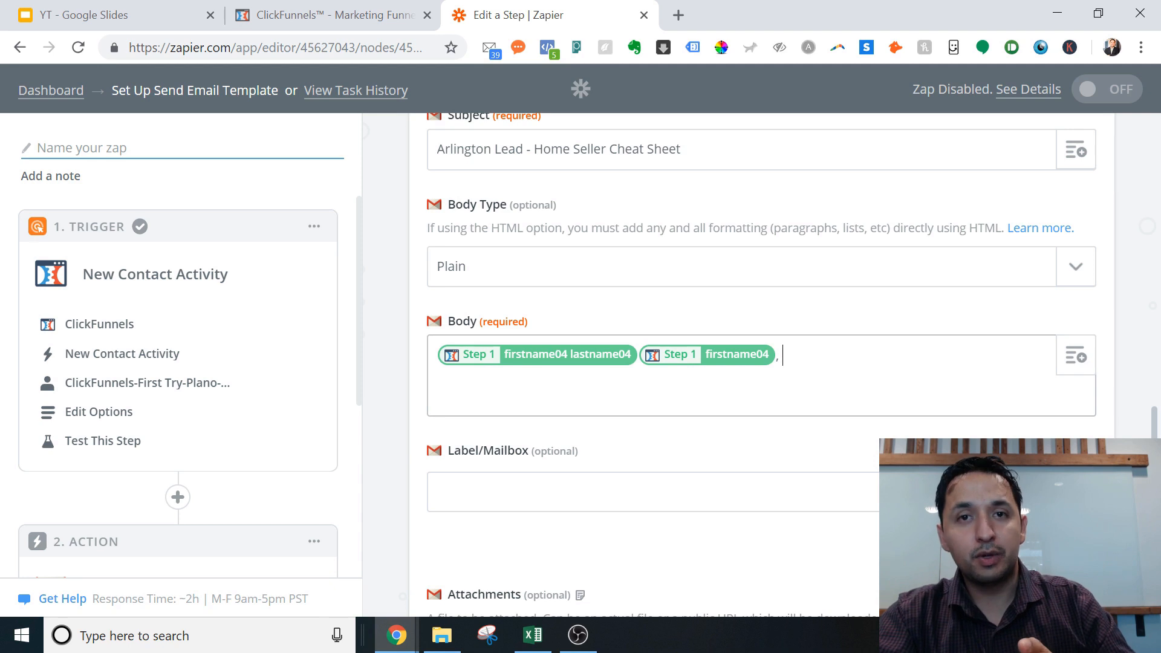
key(BackSpace)
key(BackSpace)
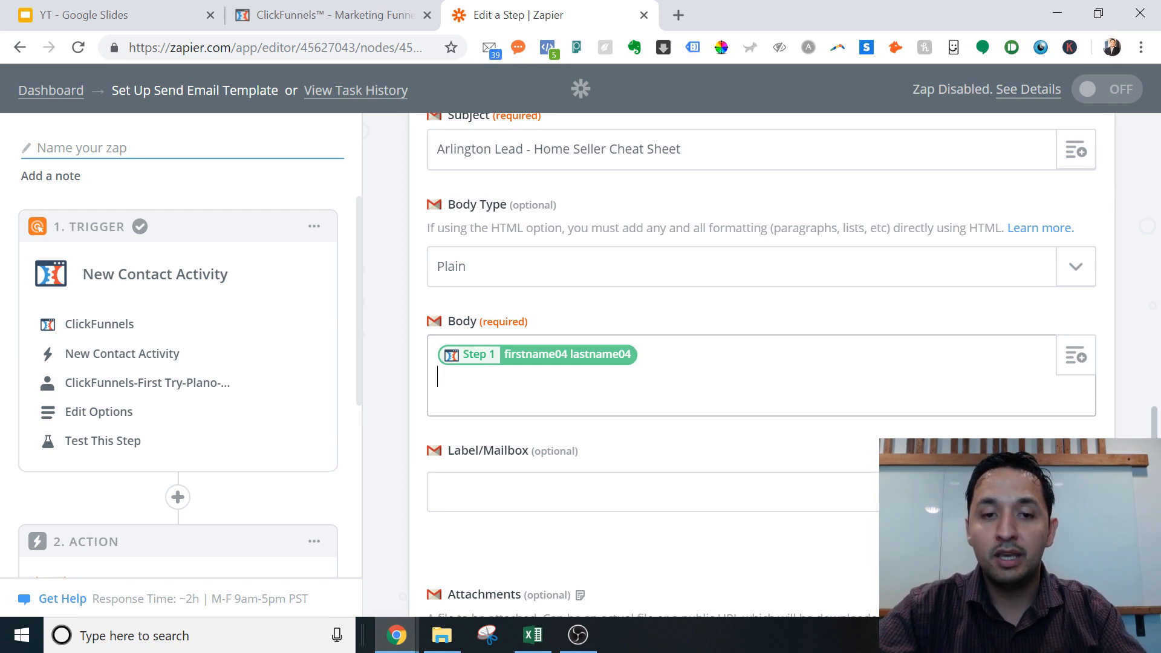
Step: Insert the contact's Email and Phone fields into the body on separate lines
click(1082, 370)
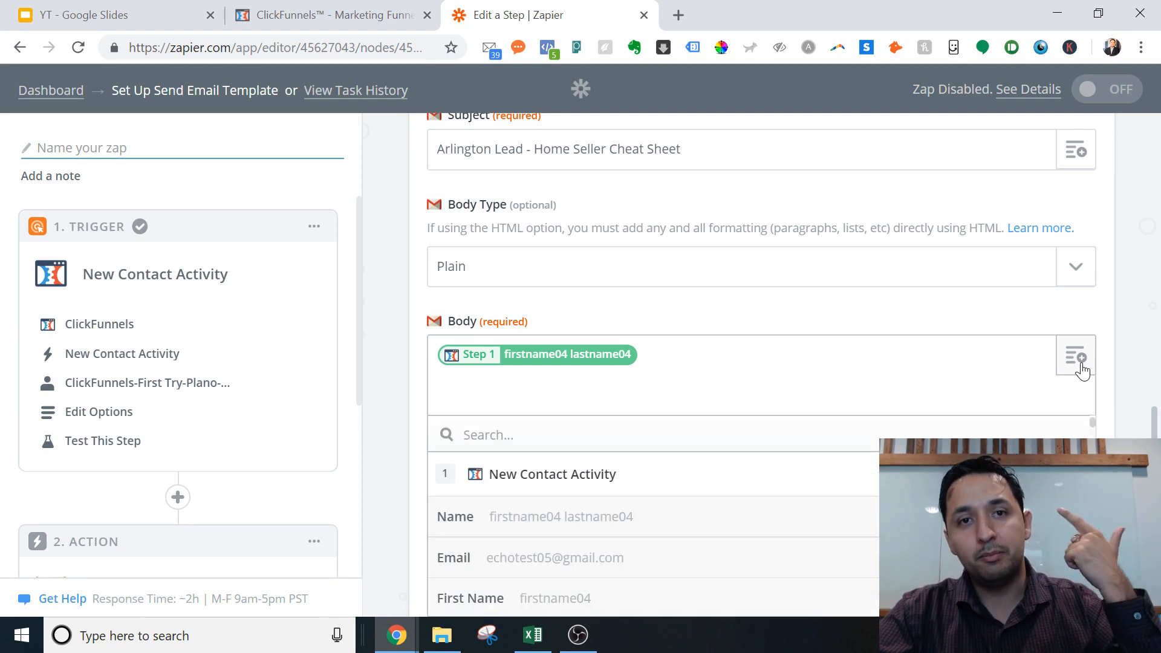
click(523, 563)
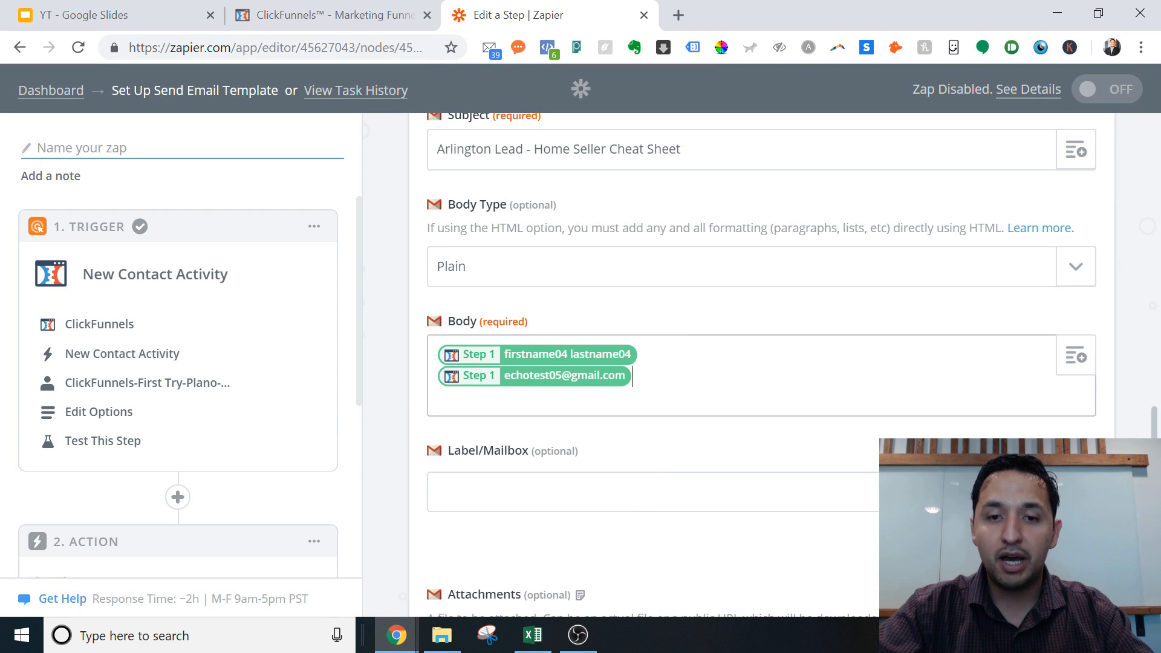
key(Return)
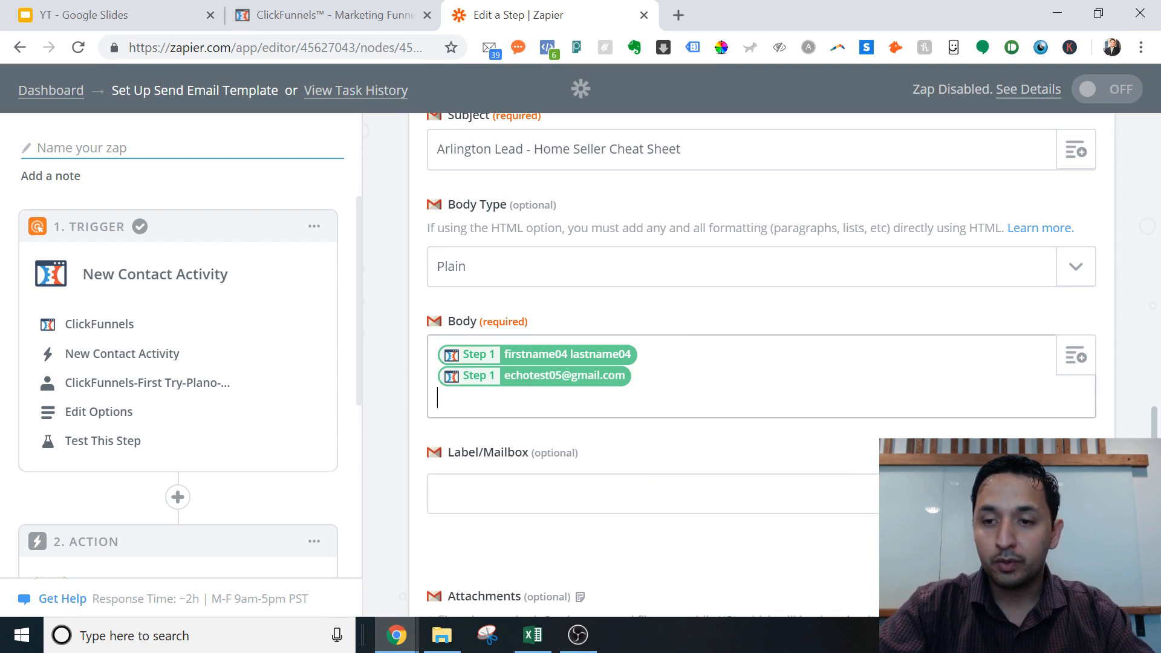
scroll(864, 466, down, 2)
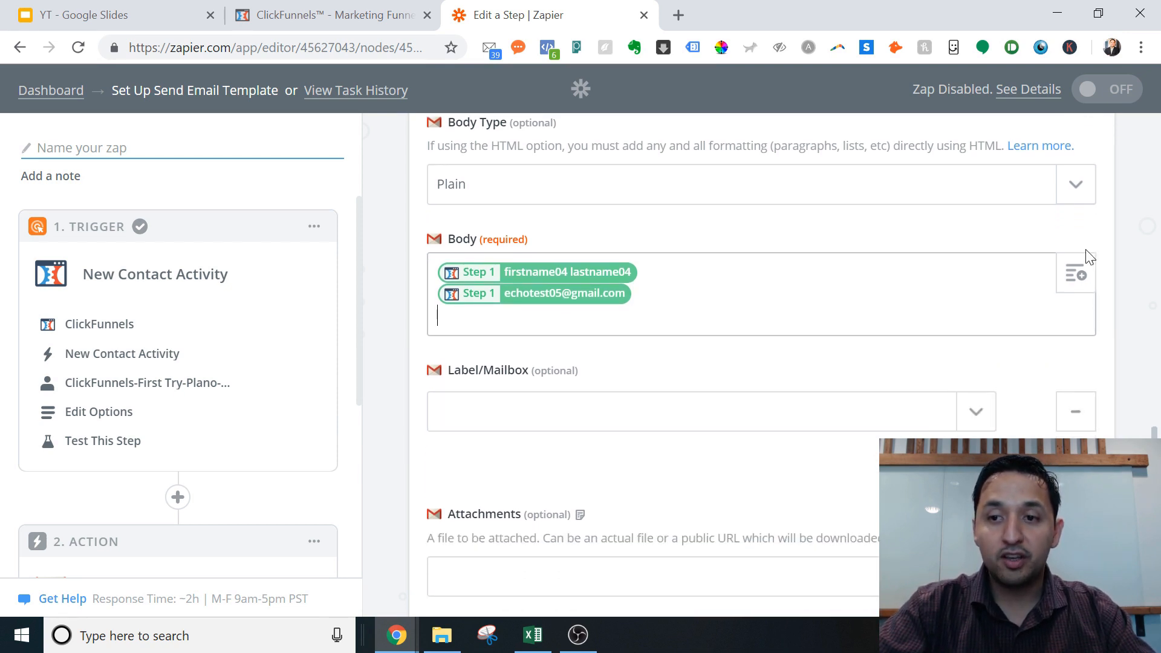
click(1076, 277)
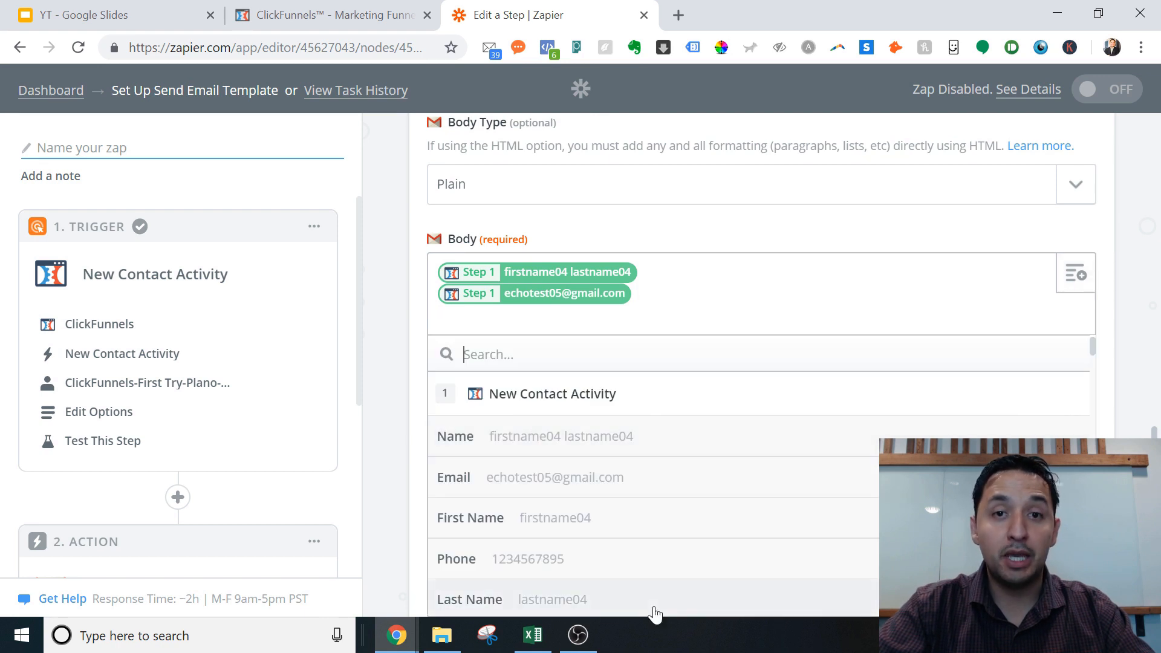
click(545, 557)
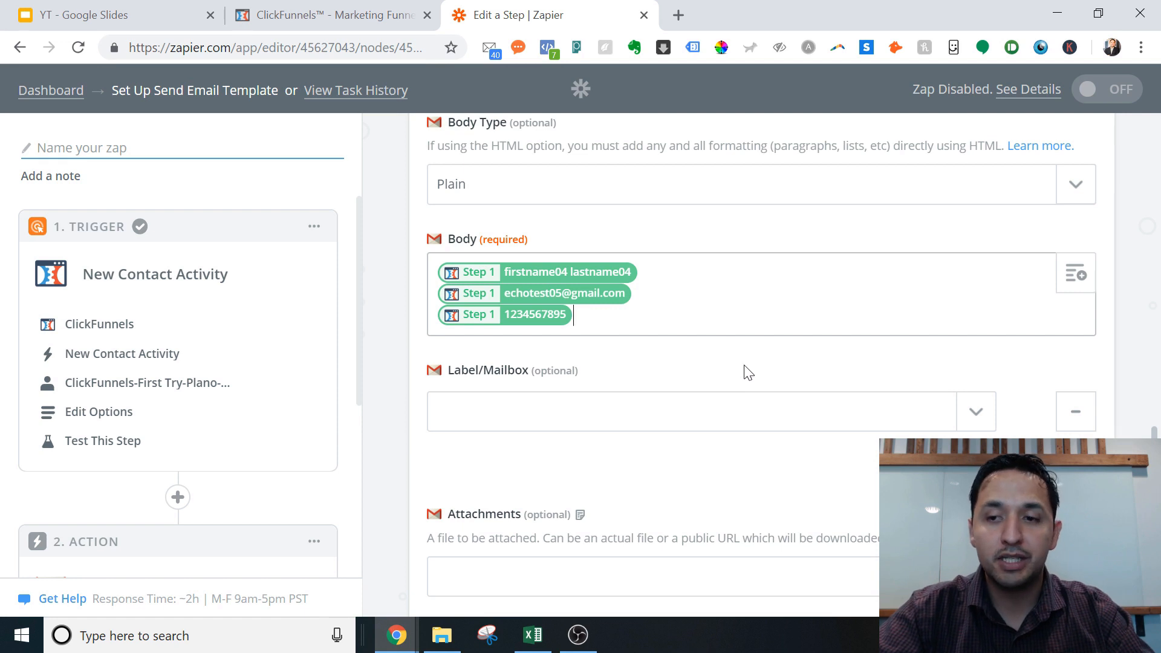
triple_click(979, 539)
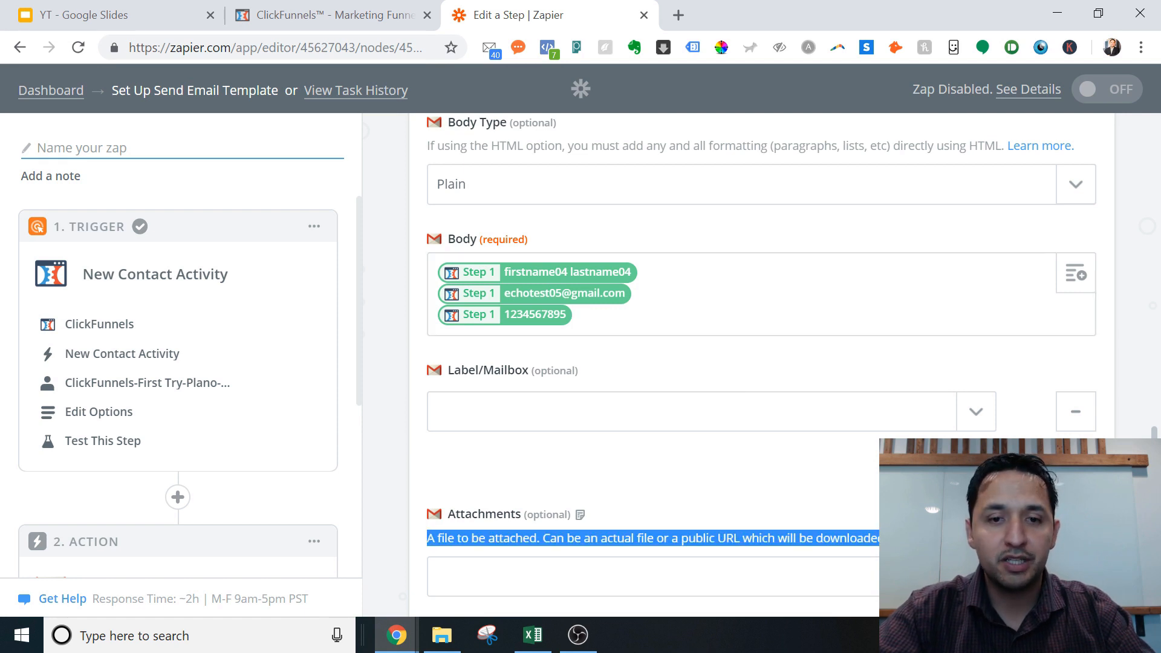
click(925, 360)
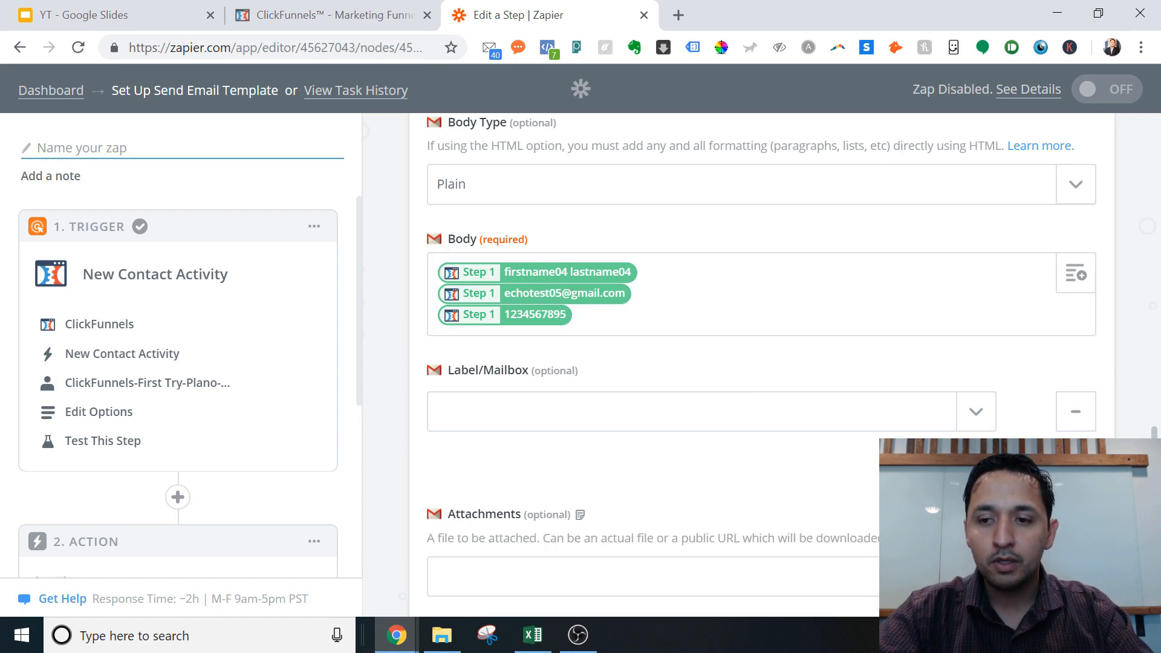
scroll(762, 357, down, 1)
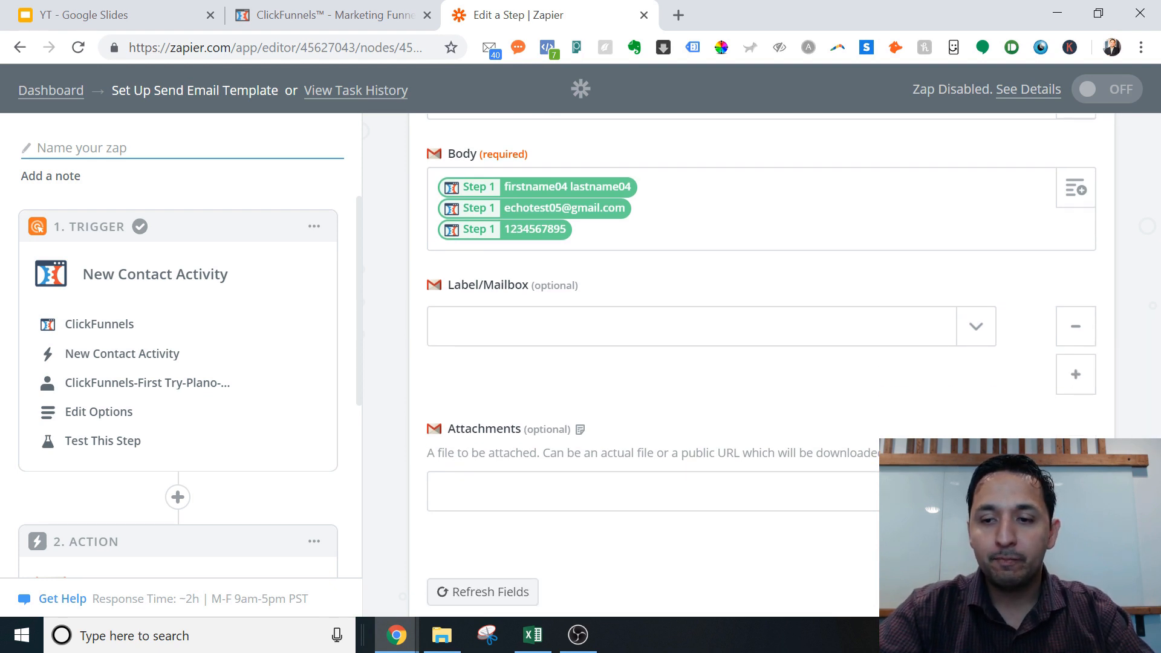
Step: Browse the Gmail Label/Mailbox list and close it without choosing a label
scroll(762, 356, down, 1)
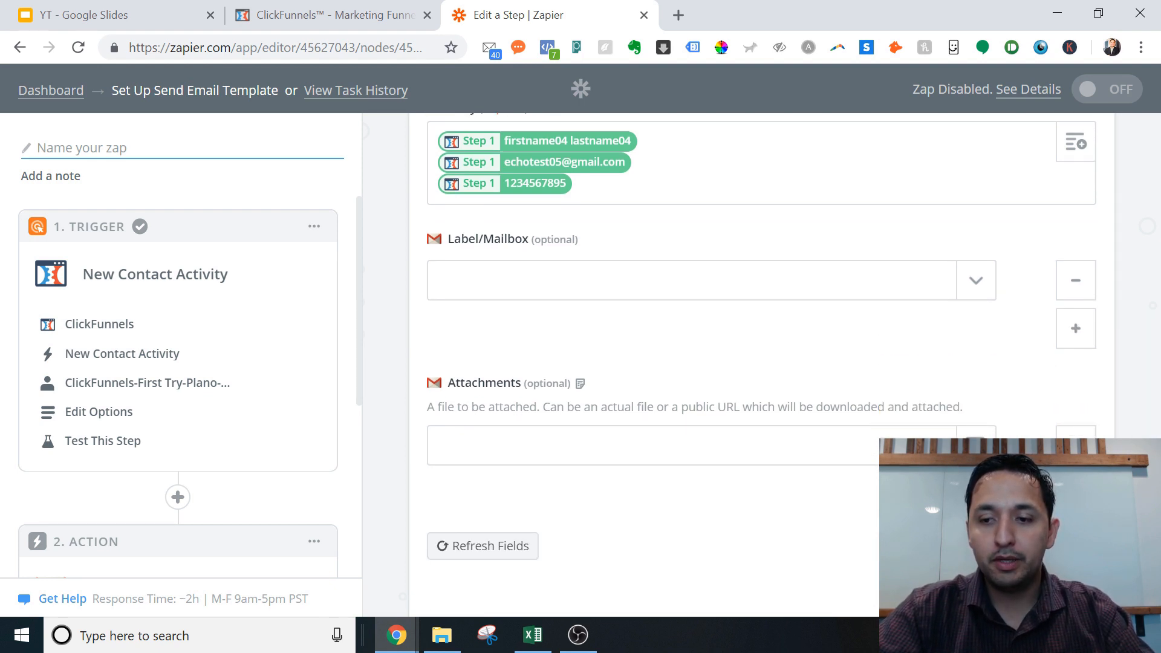
click(975, 296)
scroll(666, 410, down, 6)
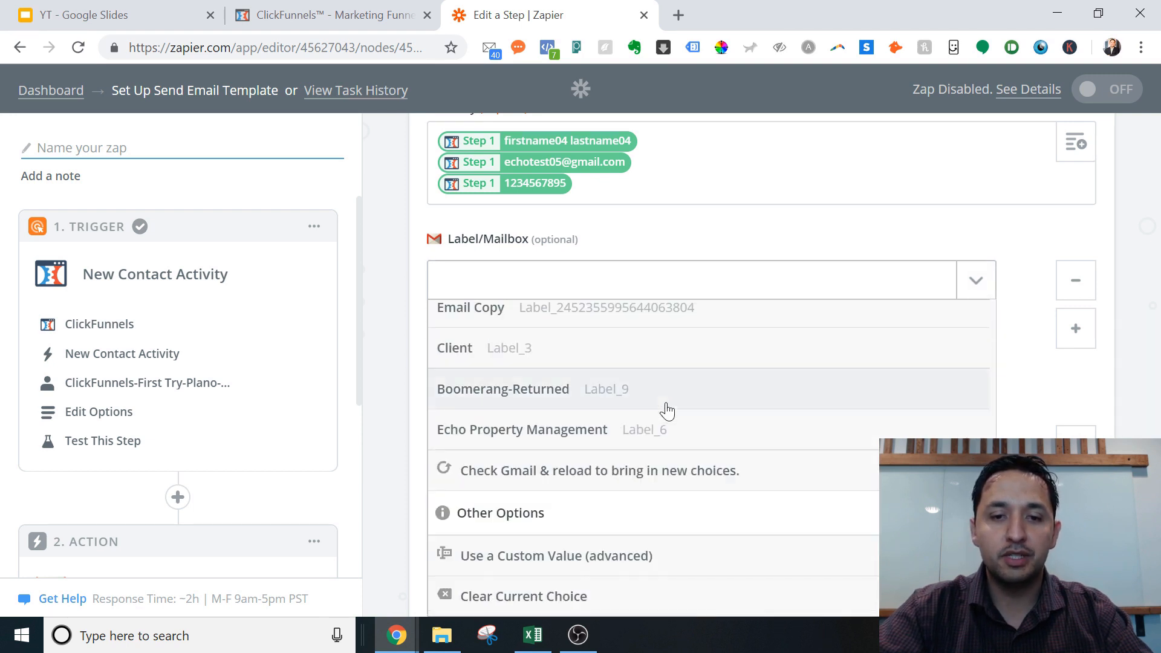
scroll(668, 411, up, 1)
scroll(666, 409, up, 5)
click(1041, 396)
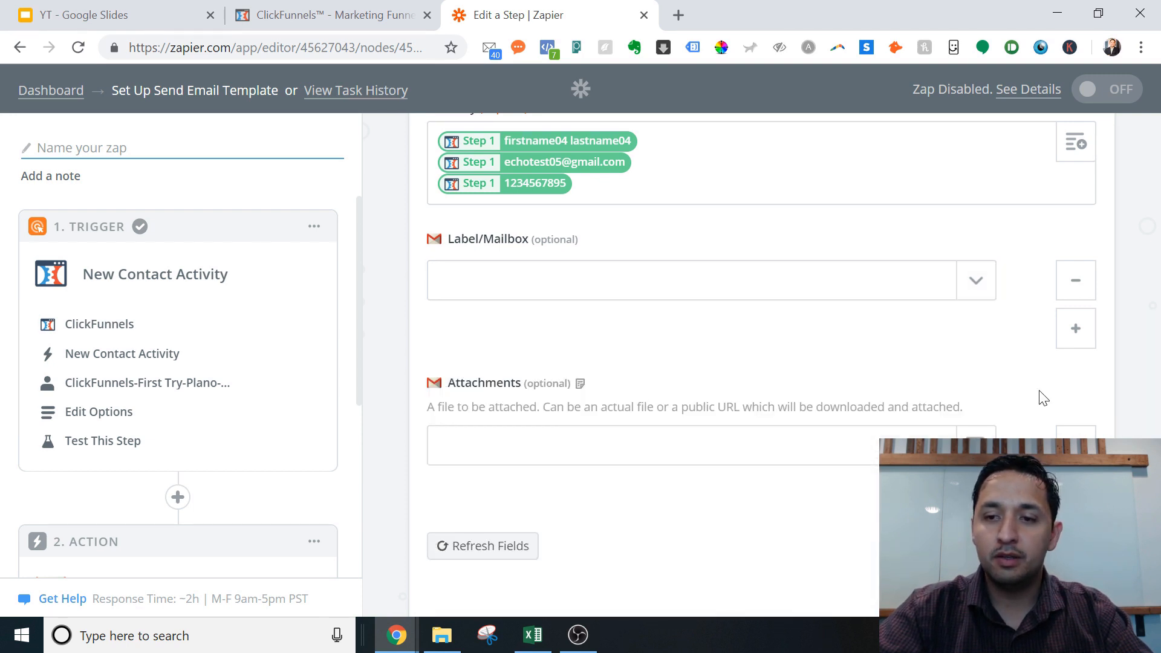
Step: Select the Attachments field, then bring up ClickFunnels to find the cheat sheet file
scroll(762, 337, down, 2)
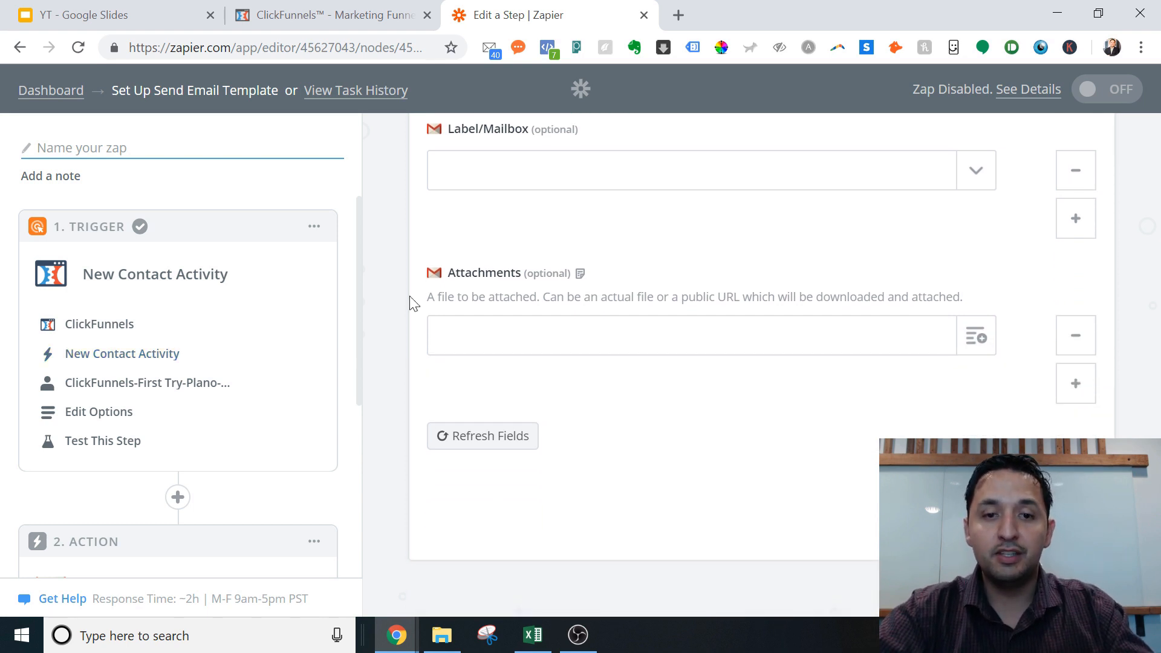
click(445, 337)
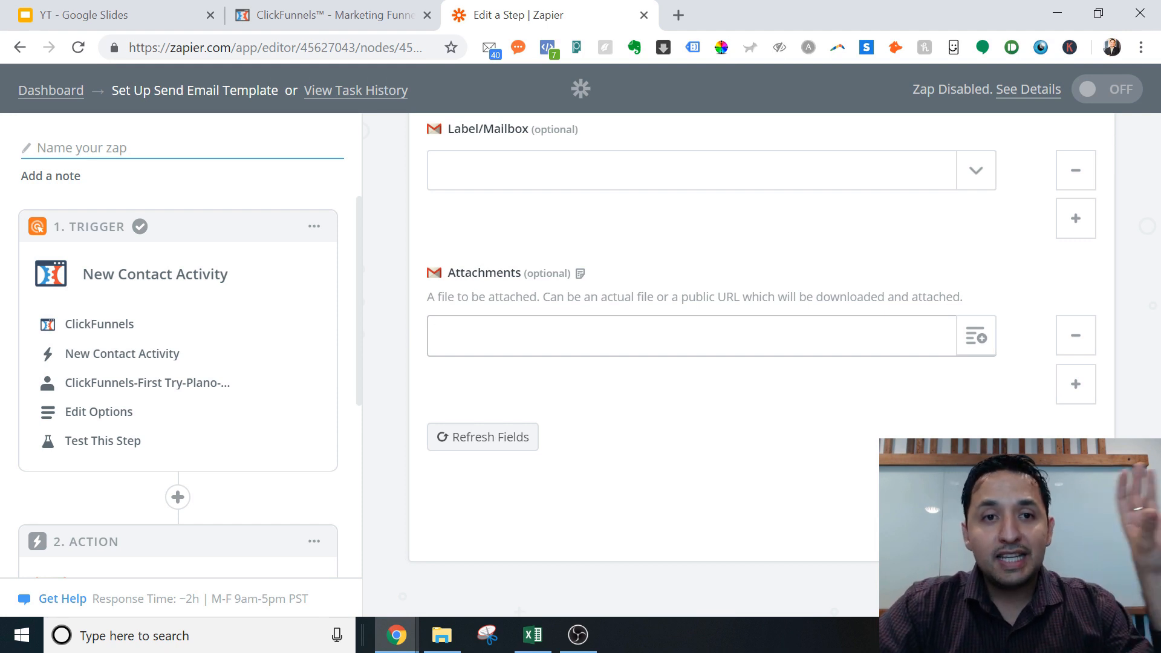
click(336, 14)
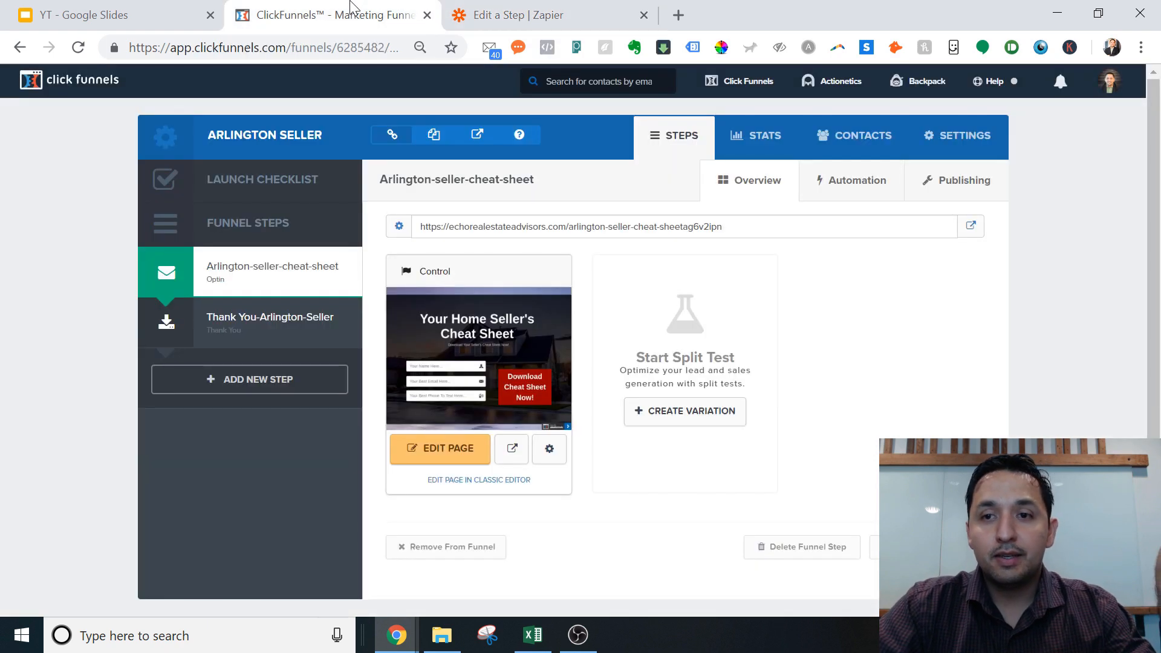
Step: Copy the Sellers Cheat Sheet asset path from ClickFunnels Digital Assets
mouse_move(1115, 92)
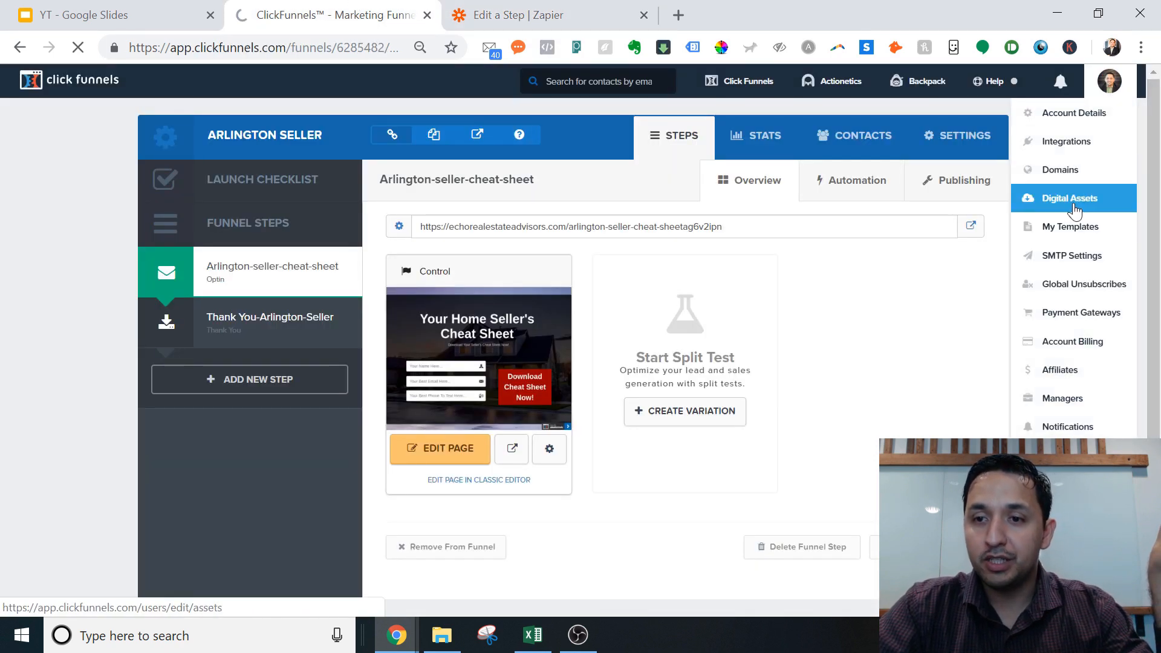
click(1045, 199)
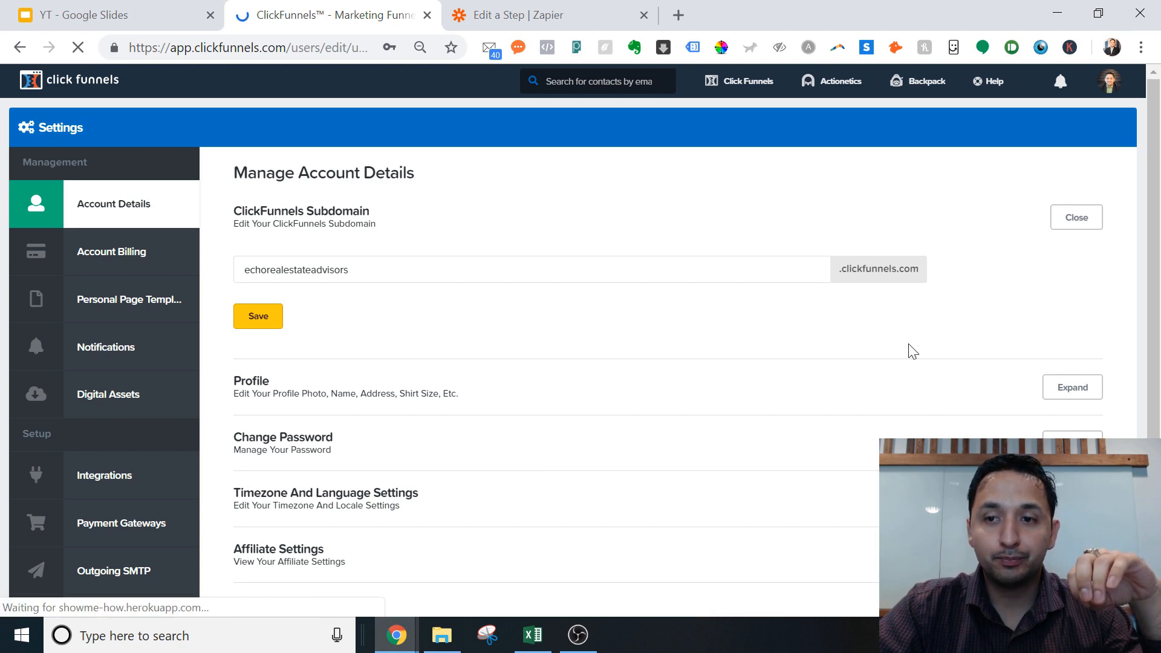
scroll(909, 344, down, 1)
scroll(909, 350, down, 4)
scroll(909, 349, up, 5)
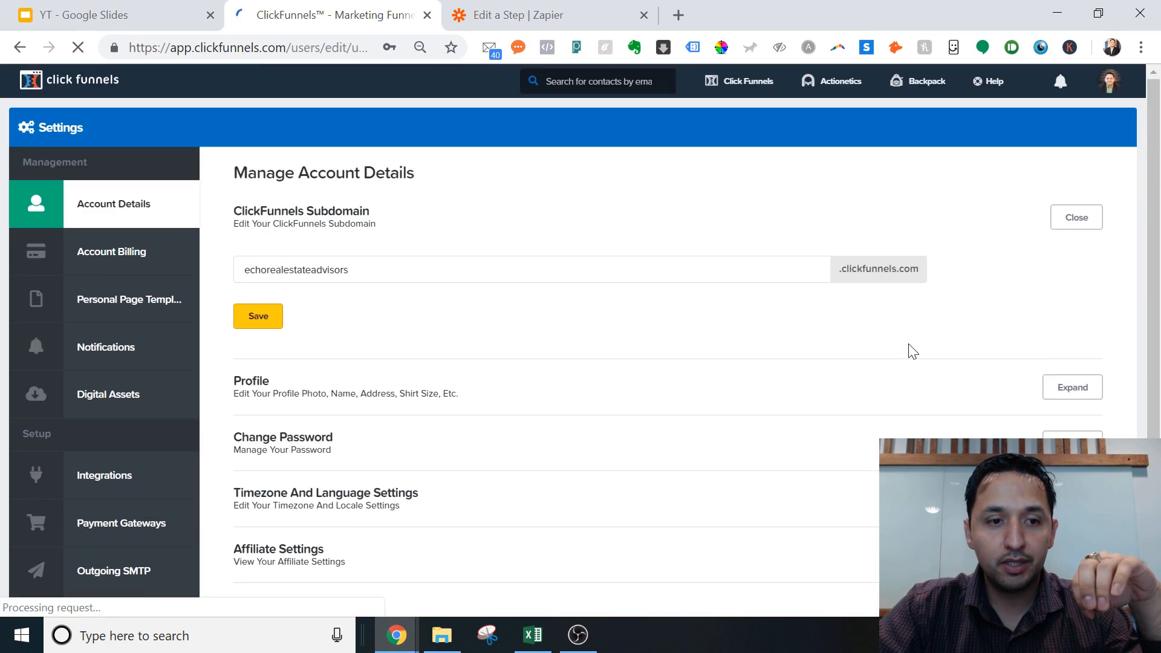
click(98, 409)
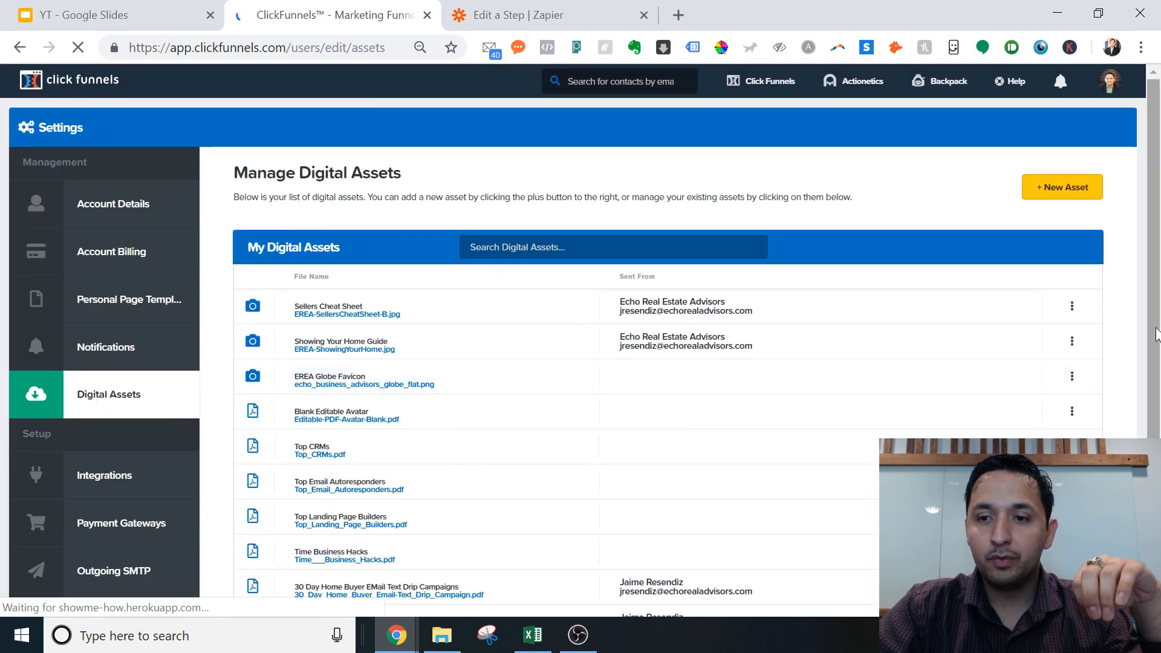
click(1072, 307)
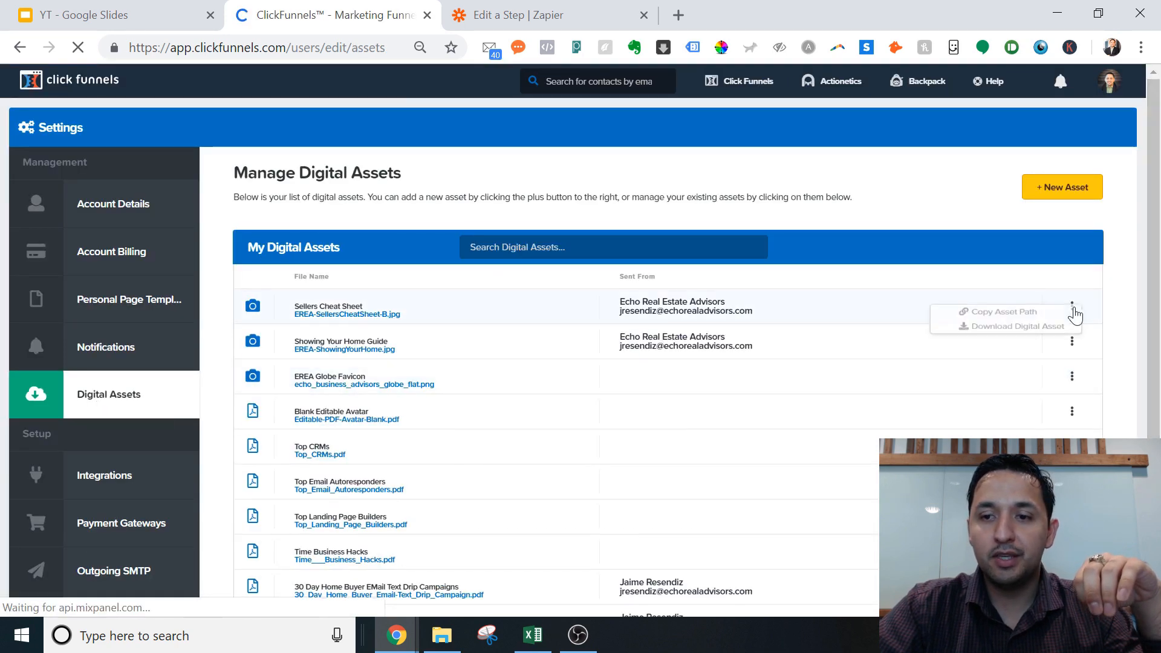
click(1009, 314)
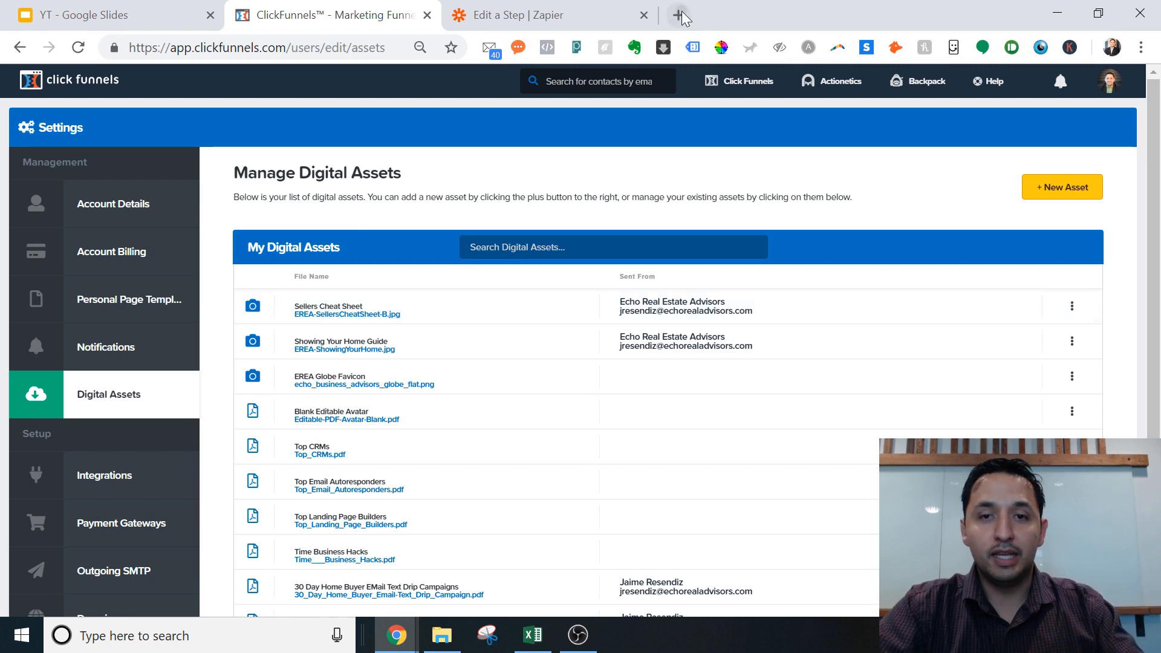
Step: Preview the copied EREA-SellersCheatSheet-B.jpg link in a new browser tab, then return to Zapier
click(678, 15)
key(ctrl+v)
key(Return)
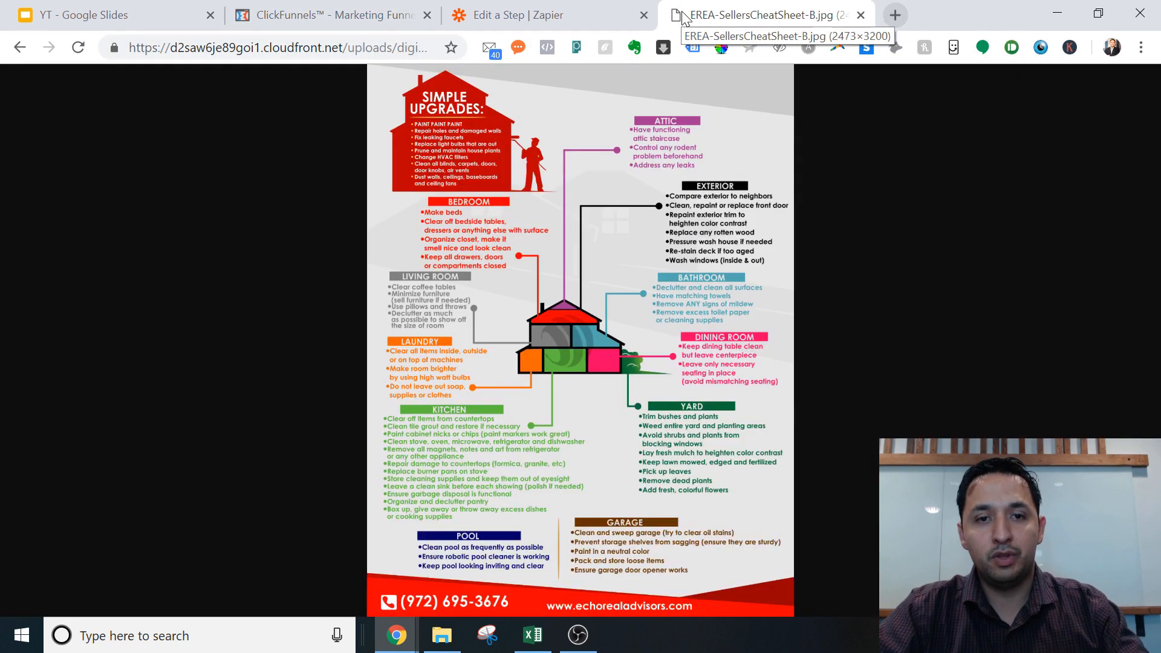
click(500, 15)
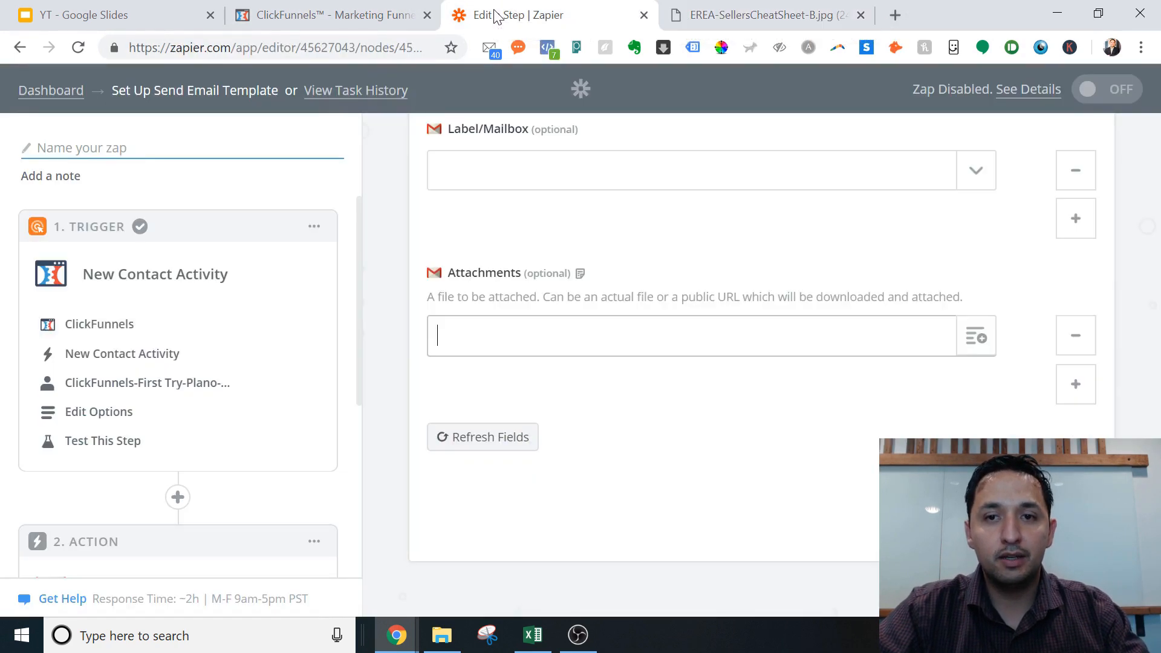
Step: Paste the cheat sheet link into Attachments, erase it, and continue to the Gmail test
click(572, 327)
key(ctrl+v)
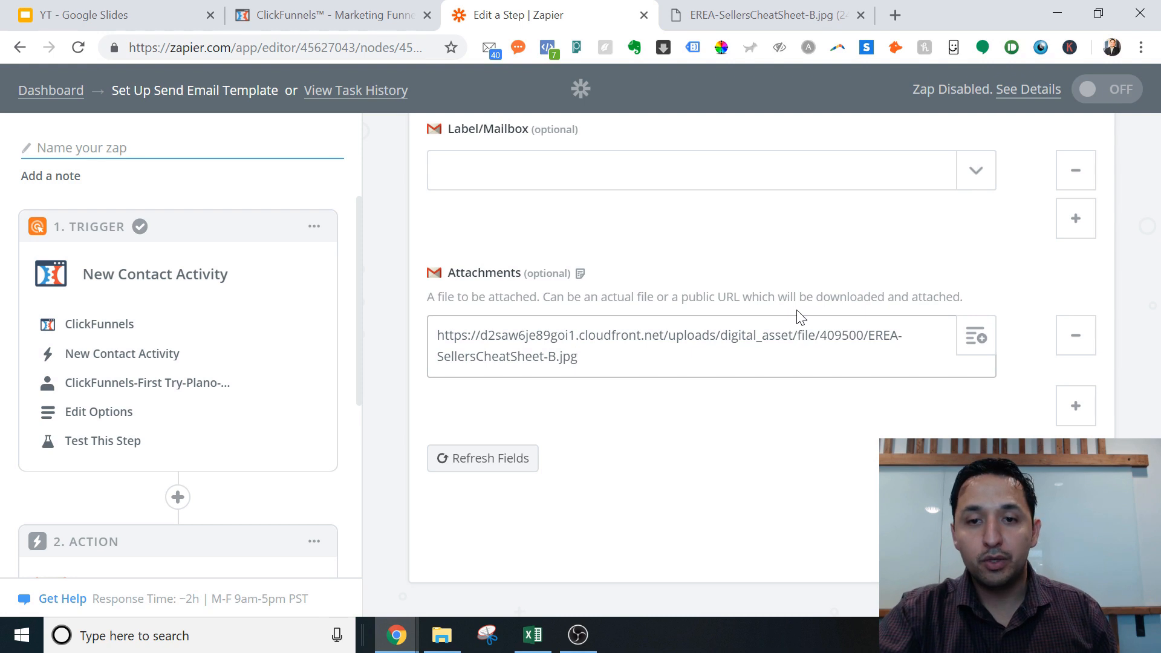
key(BackSpace)
key(BackSpace)
key(BackSpace)
key(BackSpace)
key(BackSpace)
key(BackSpace)
key(BackSpace)
key(BackSpace)
key(BackSpace)
key(BackSpace)
key(BackSpace)
key(BackSpace)
key(BackSpace)
key(BackSpace)
key(BackSpace)
key(BackSpace)
key(BackSpace)
key(BackSpace)
key(BackSpace)
key(BackSpace)
key(BackSpace)
key(BackSpace)
key(BackSpace)
key(BackSpace)
key(BackSpace)
key(BackSpace)
key(BackSpace)
key(BackSpace)
key(BackSpace)
key(BackSpace)
key(BackSpace)
key(BackSpace)
key(BackSpace)
key(BackSpace)
key(BackSpace)
key(BackSpace)
key(BackSpace)
key(BackSpace)
key(BackSpace)
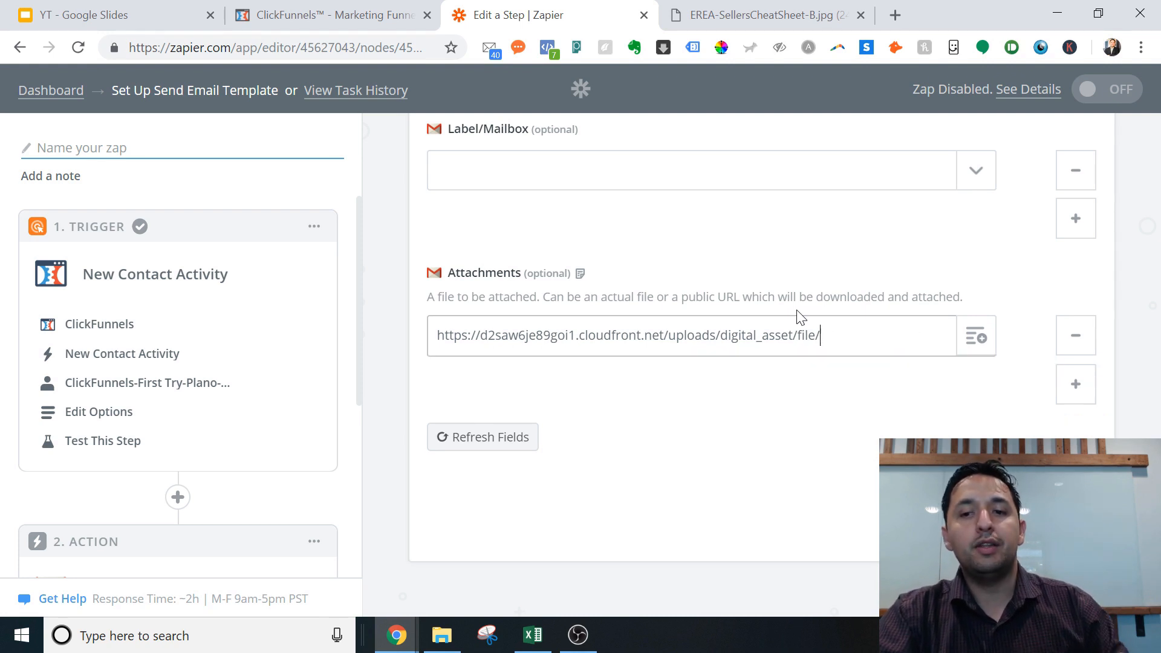
key(BackSpace)
key(BackSpace)
key(BackSpace)
key(BackSpace)
key(BackSpace)
key(BackSpace)
key(BackSpace)
key(BackSpace)
key(BackSpace)
key(BackSpace)
key(BackSpace)
key(BackSpace)
key(BackSpace)
key(BackSpace)
key(BackSpace)
key(BackSpace)
key(BackSpace)
key(BackSpace)
key(BackSpace)
key(BackSpace)
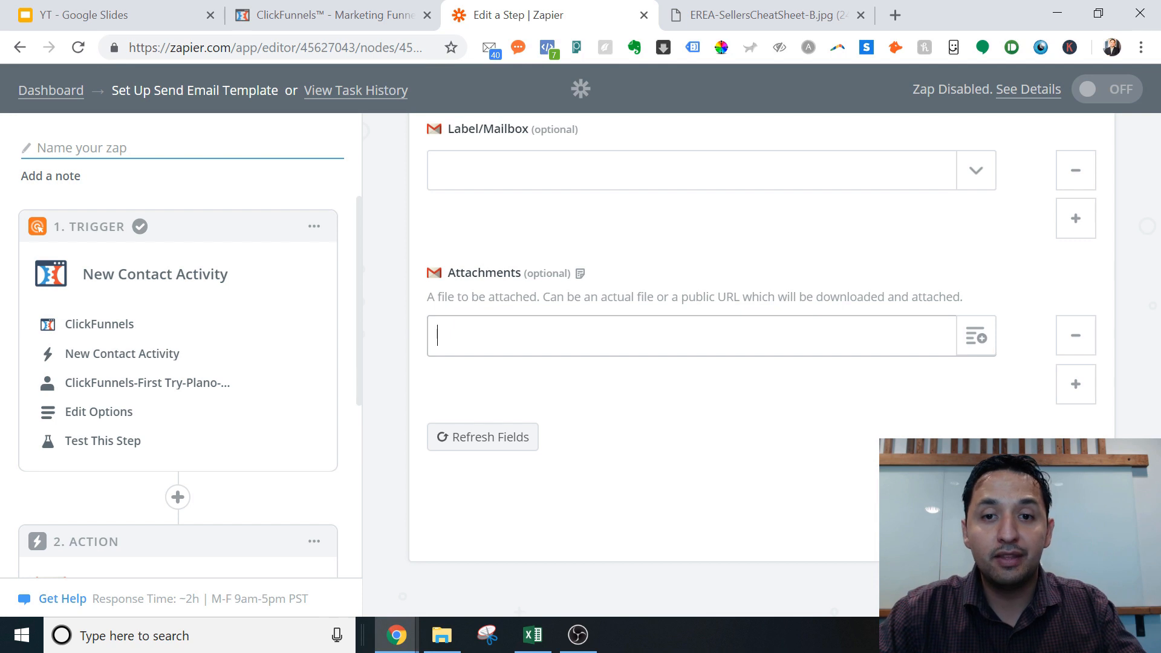
click(705, 269)
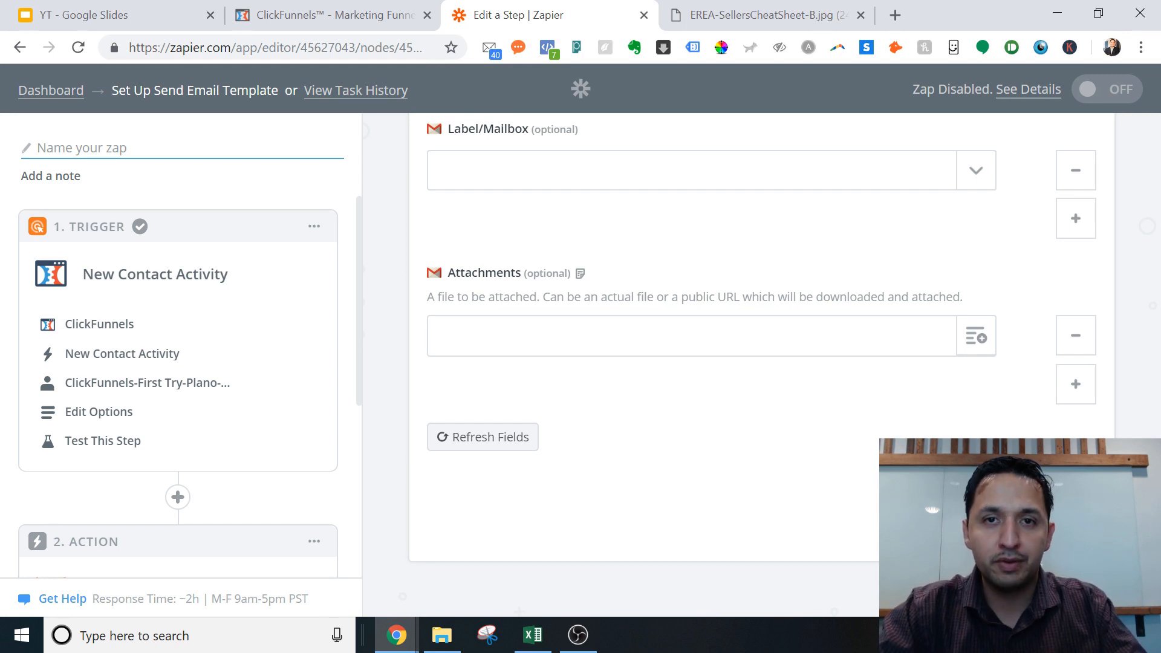
click(1051, 519)
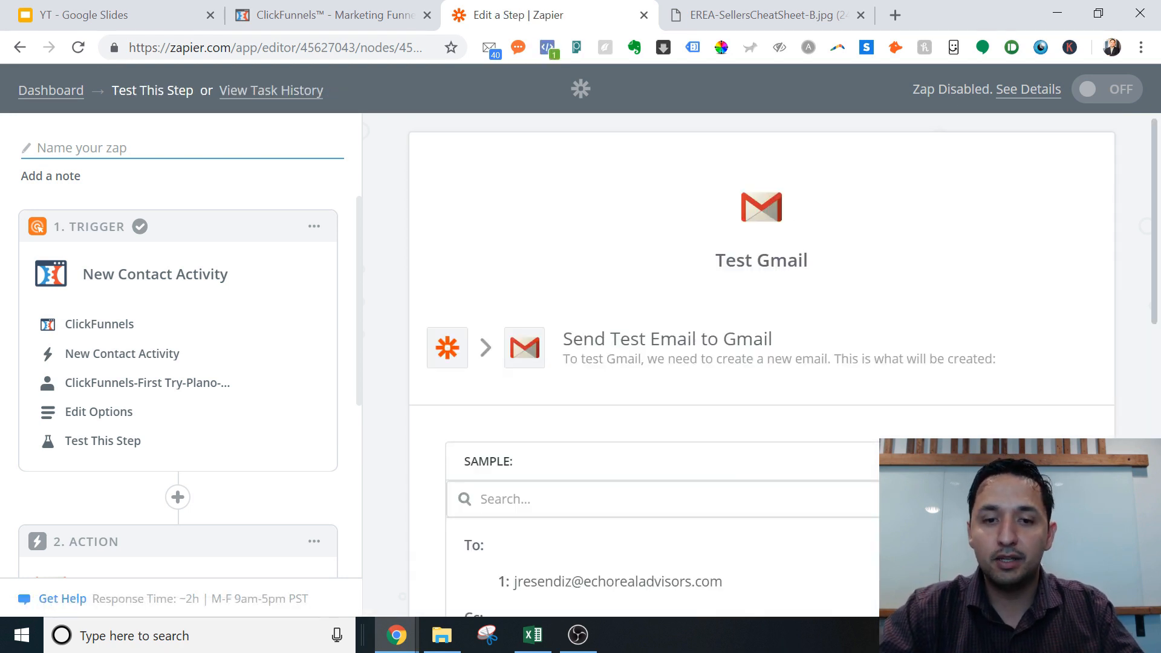
Step: Send the test email to Gmail, confirm 'Test was successful!', and finish the Gmail step
drag(1160, 181, 1159, 350)
click(1157, 348)
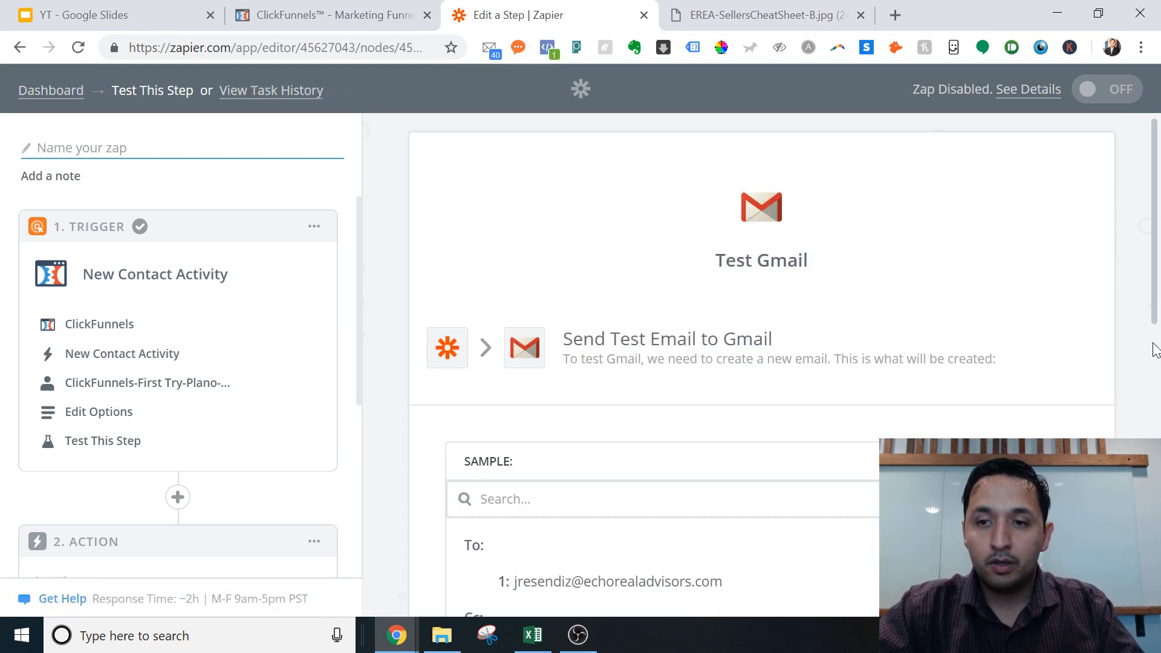
drag(1157, 289, 1143, 463)
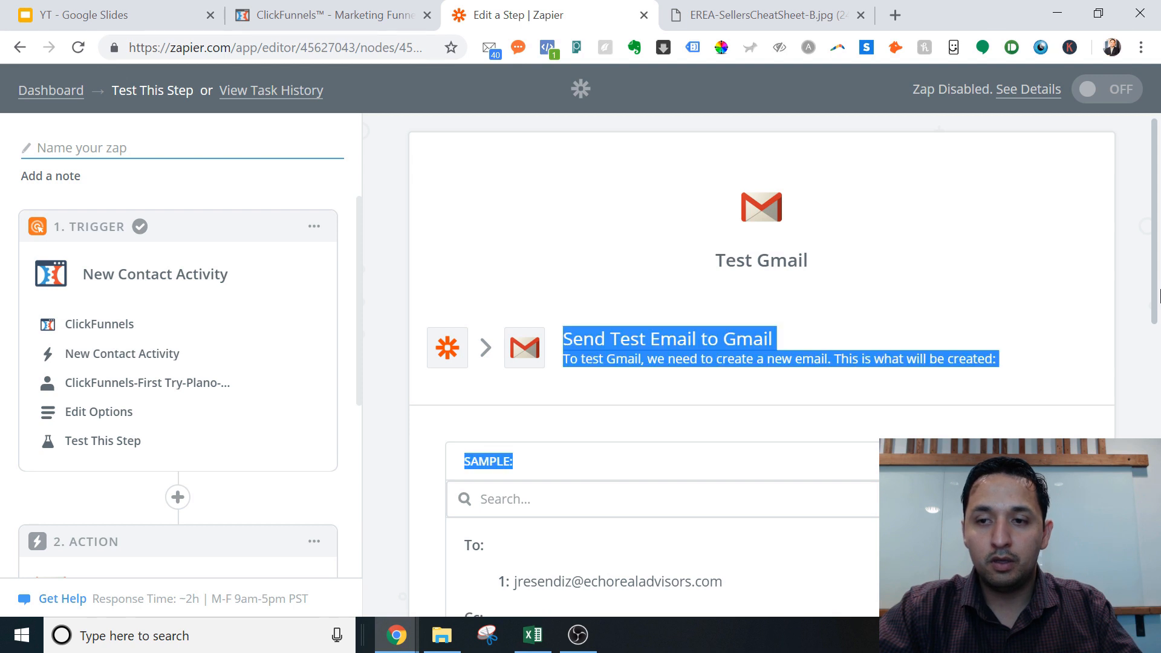
scroll(1158, 297, down, 10)
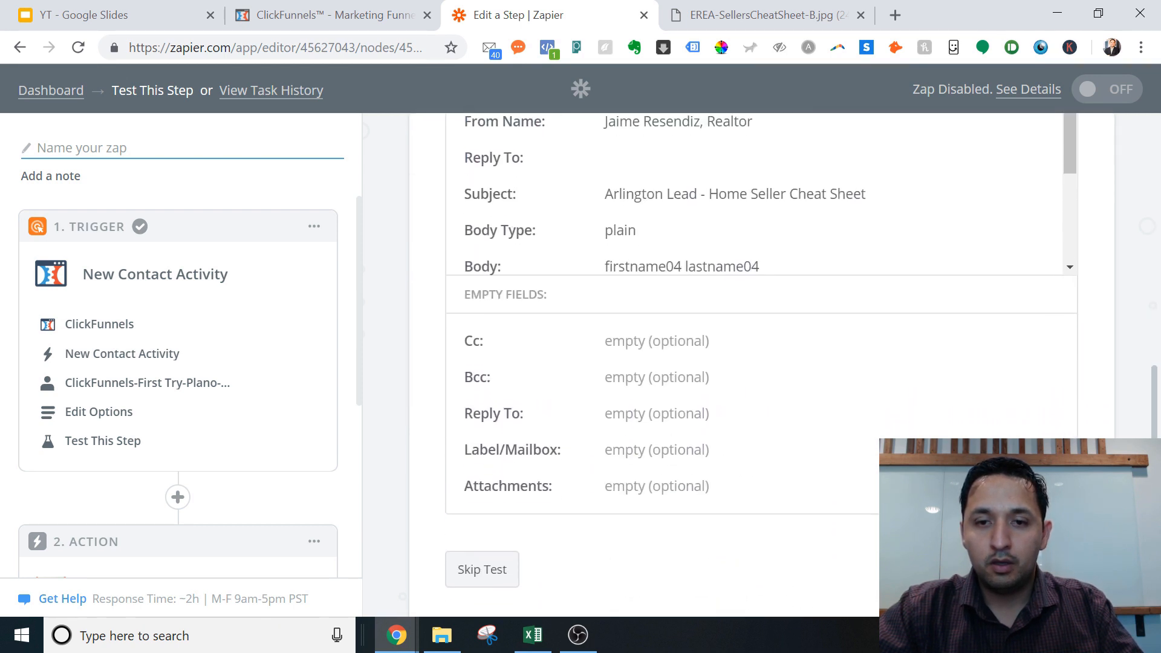
scroll(1159, 296, down, 1)
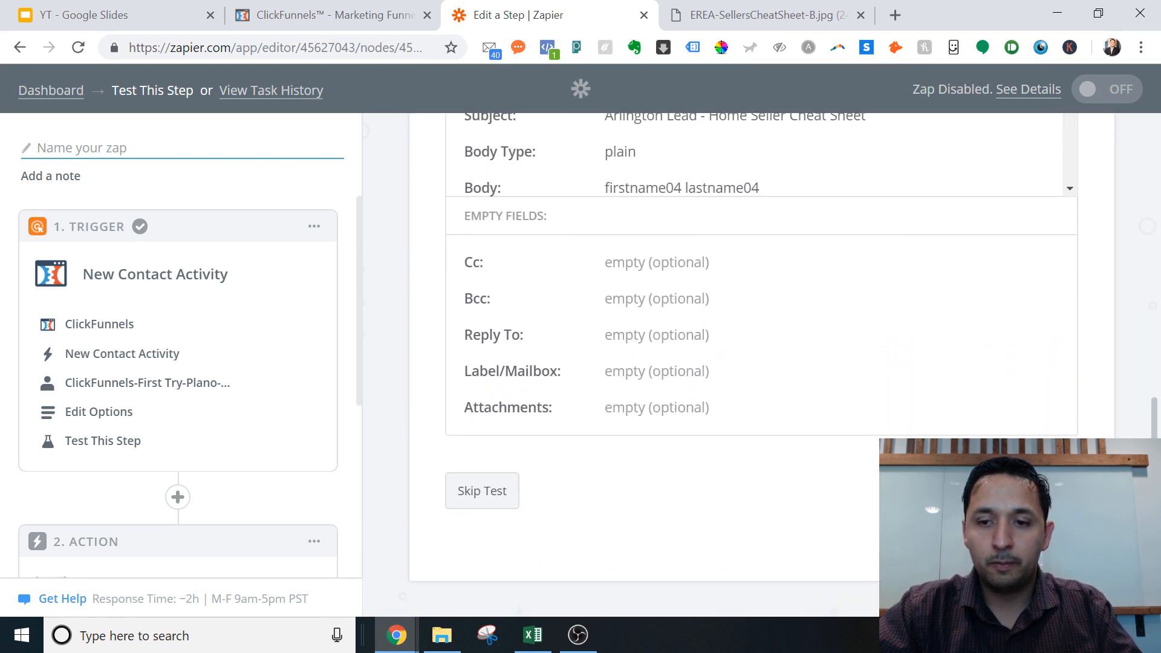
click(1011, 491)
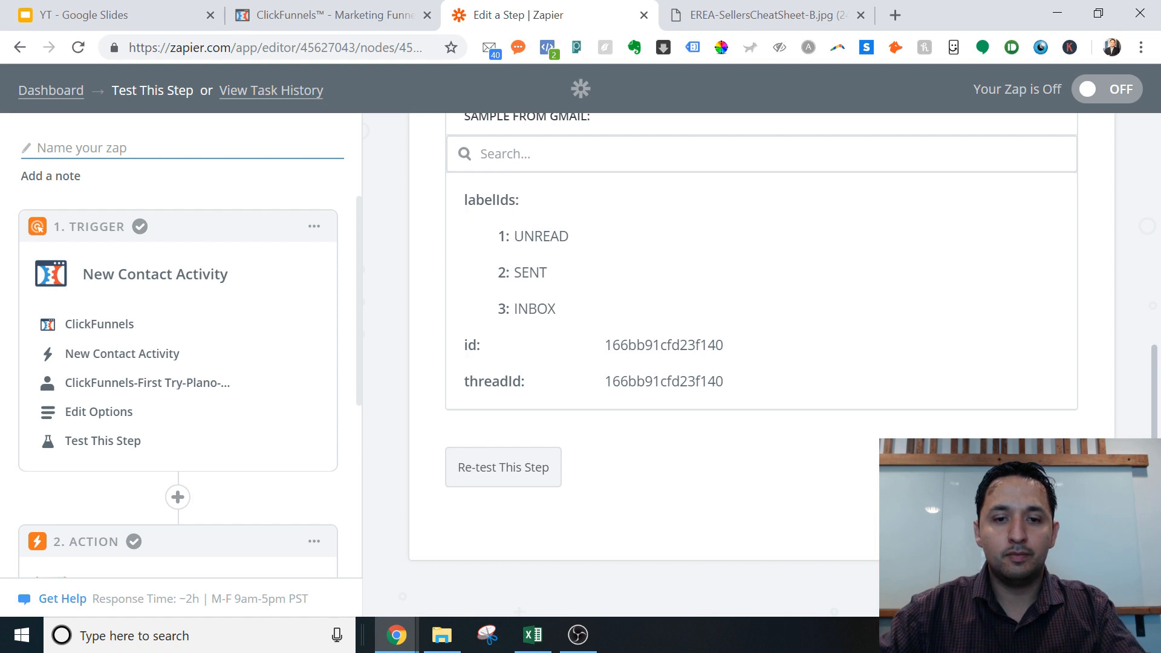
scroll(762, 363, up, 7)
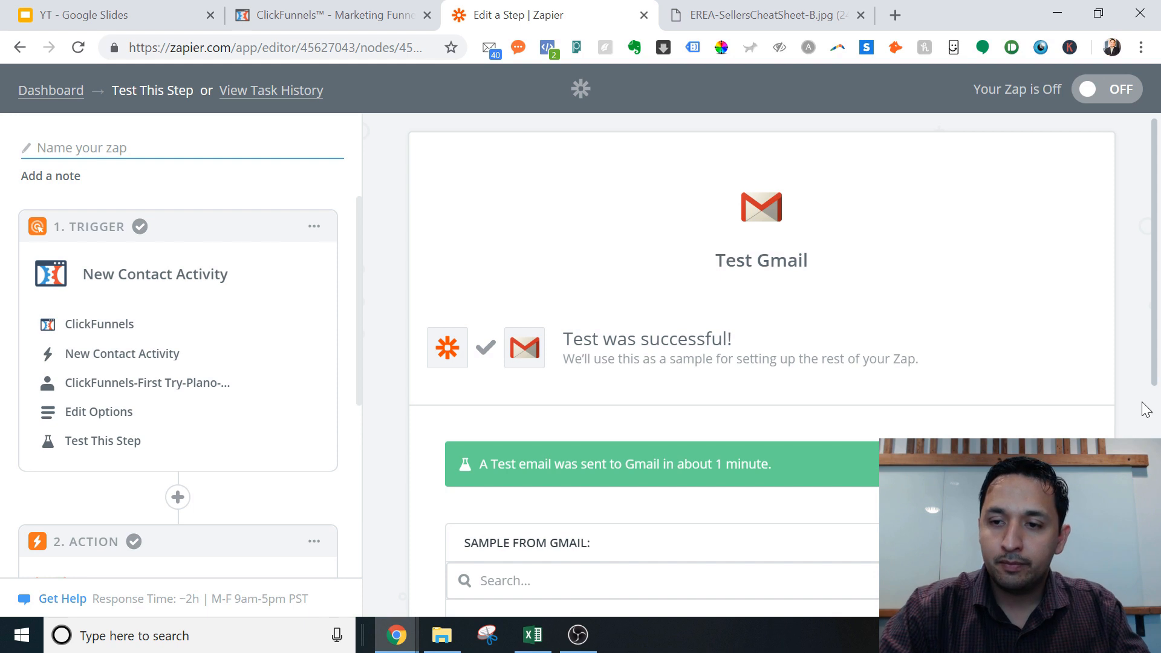
scroll(1152, 381, down, 7)
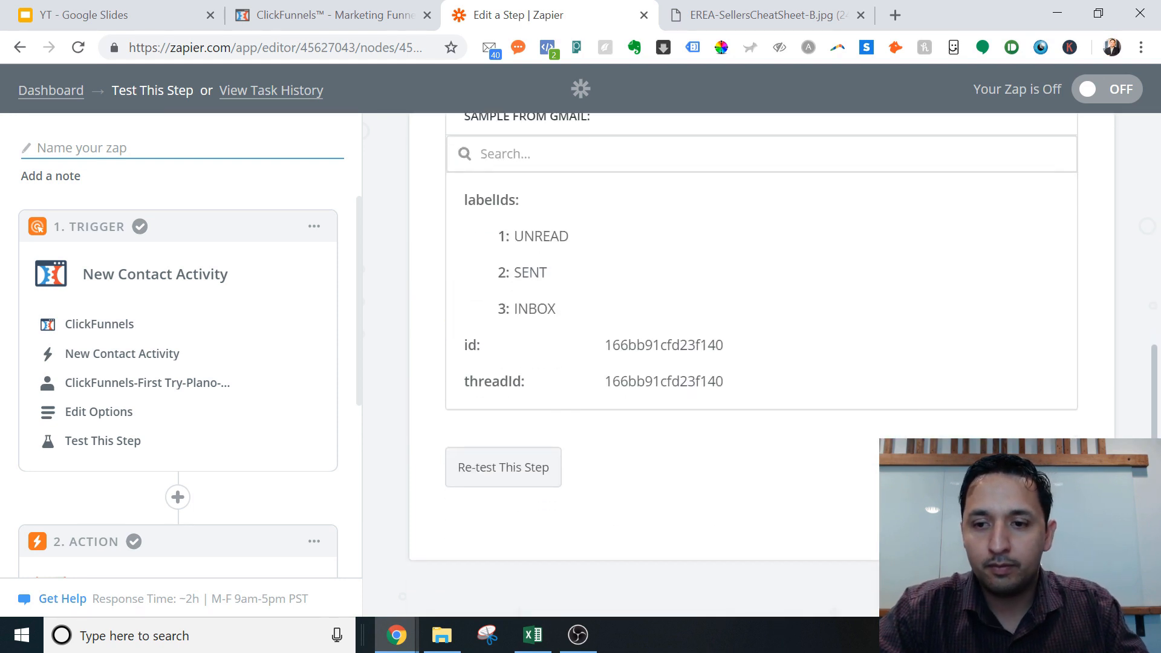
click(1045, 467)
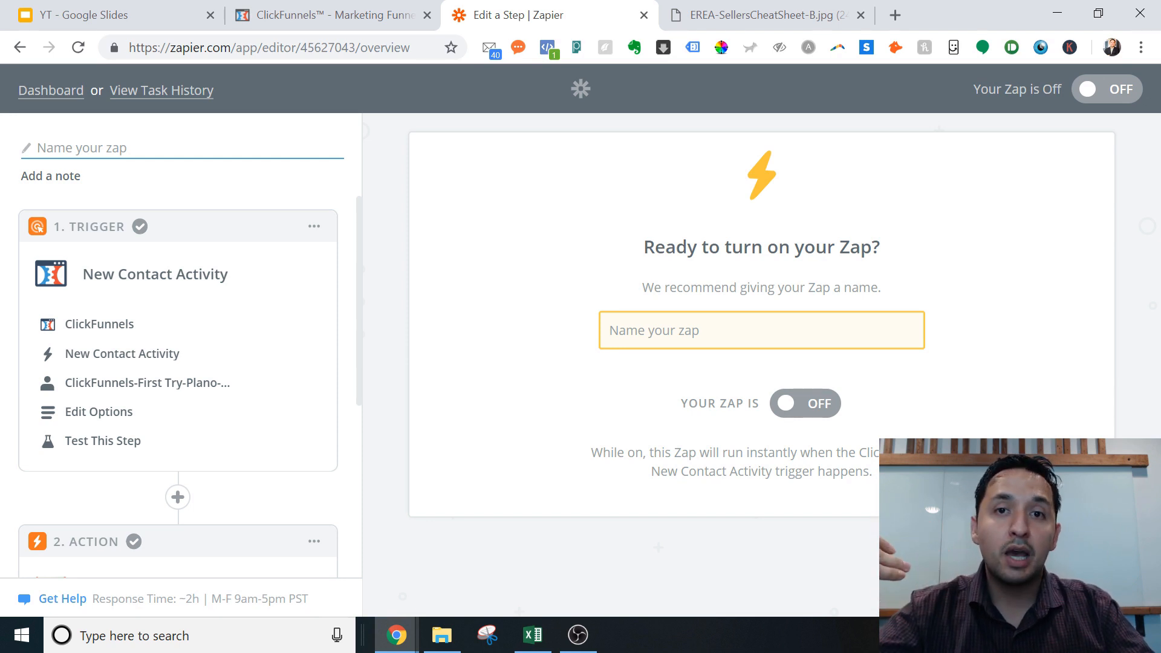
Step: Name the zap 'Arlington Lead-HomeSellerCheatSheet-CF-Email', correcting typos along the way
click(670, 338)
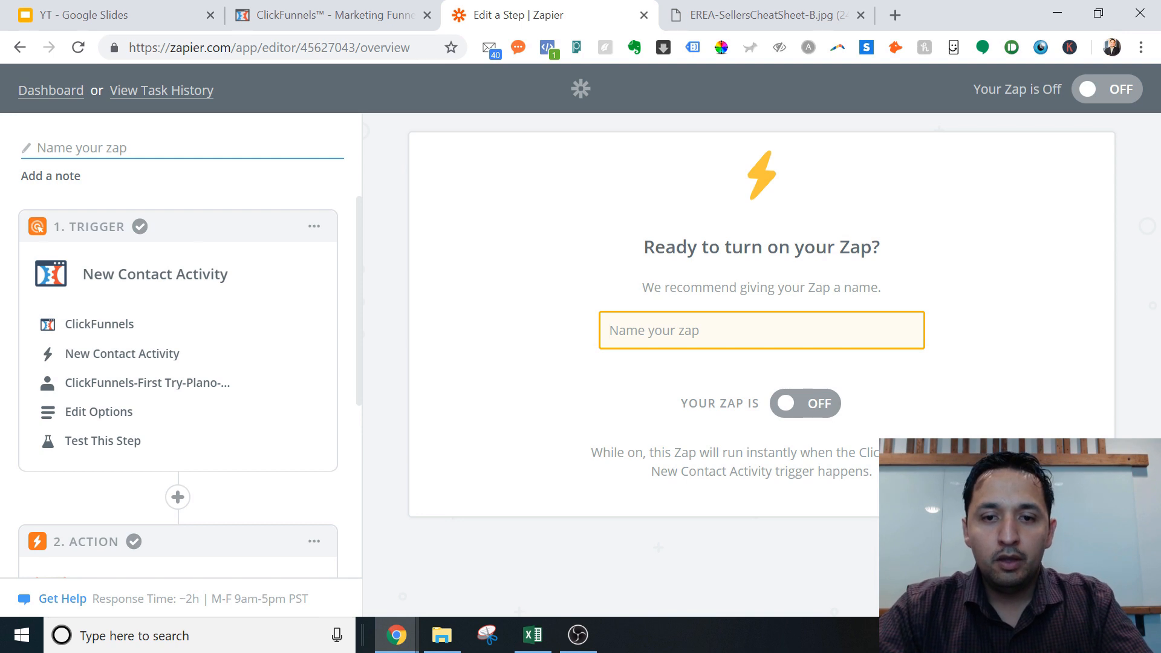
text(Arl)
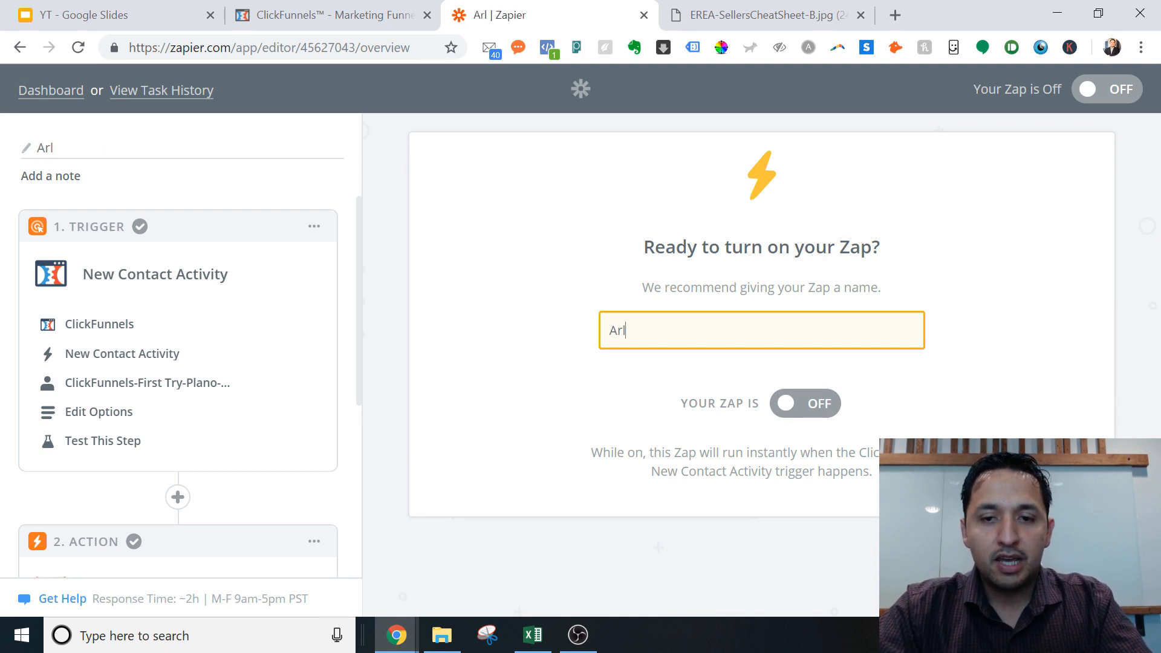
text(ington Home)
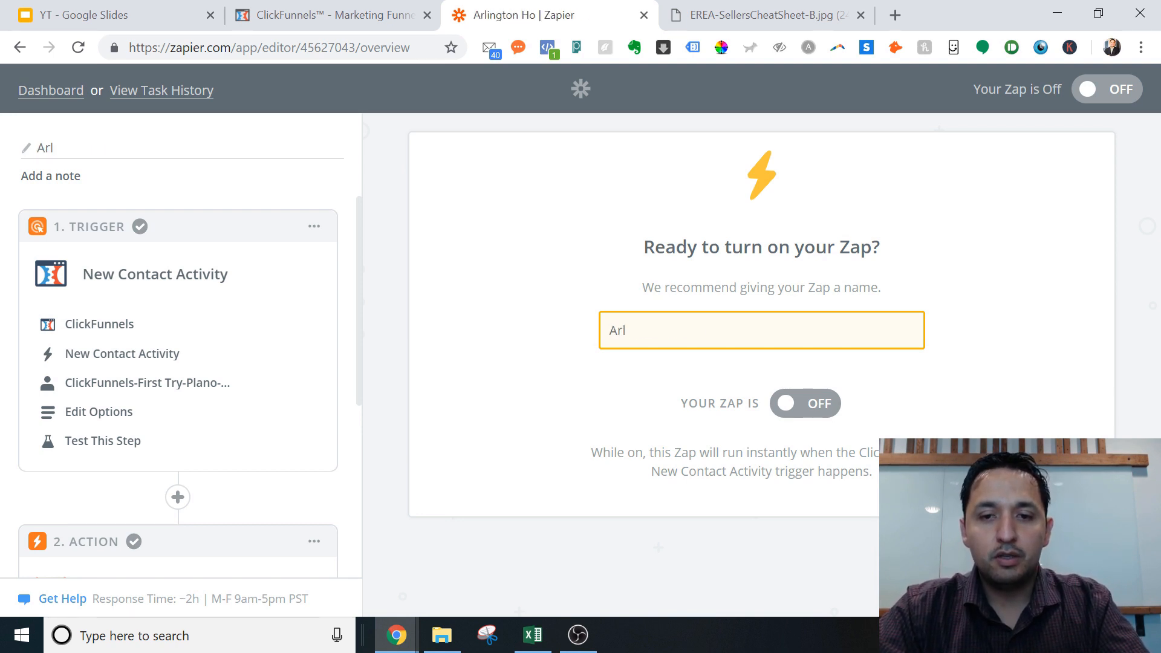
key(BackSpace)
key(BackSpace)
key(BackSpace)
key(BackSpace)
text(L)
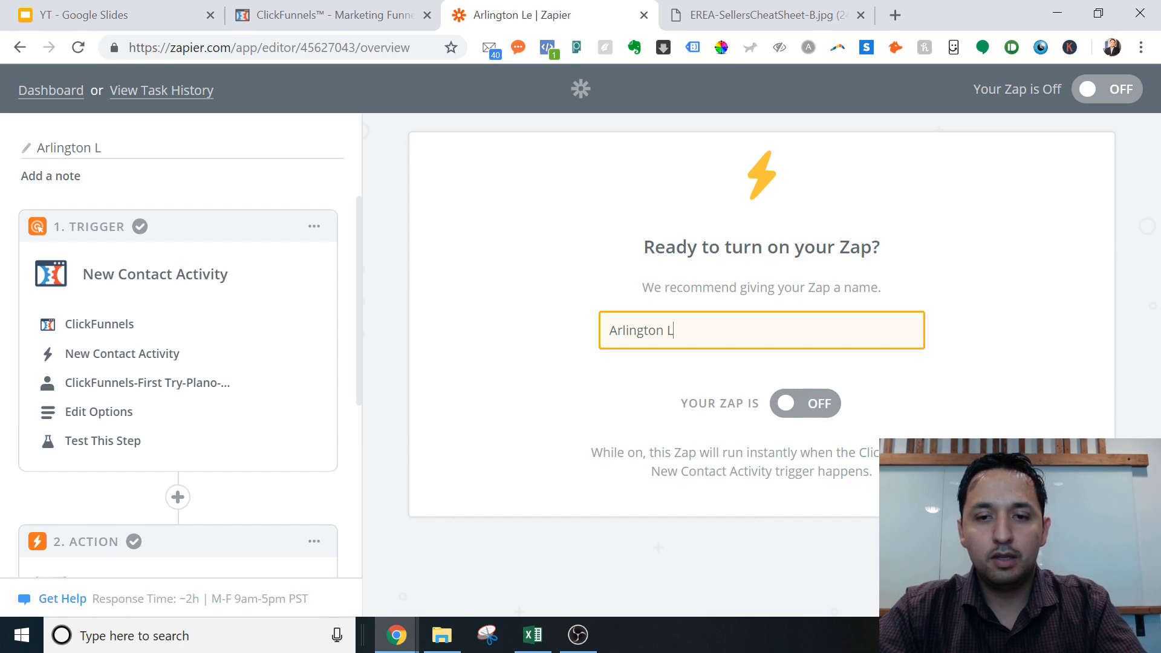
text(ead-Home)
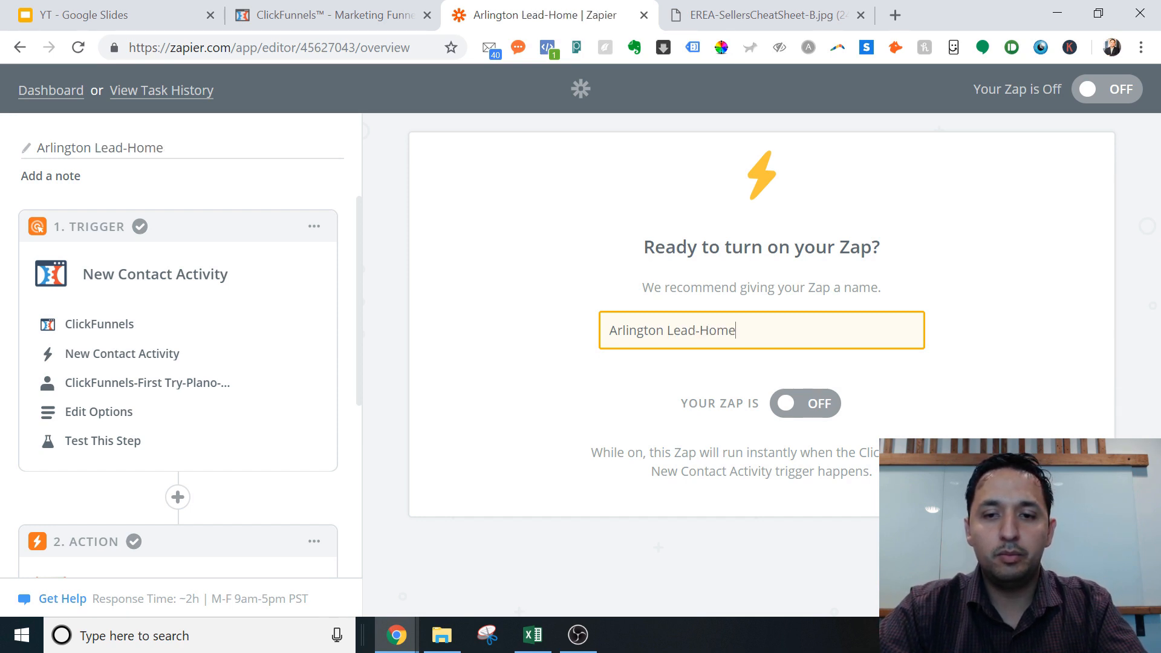
text(SellerCheat)
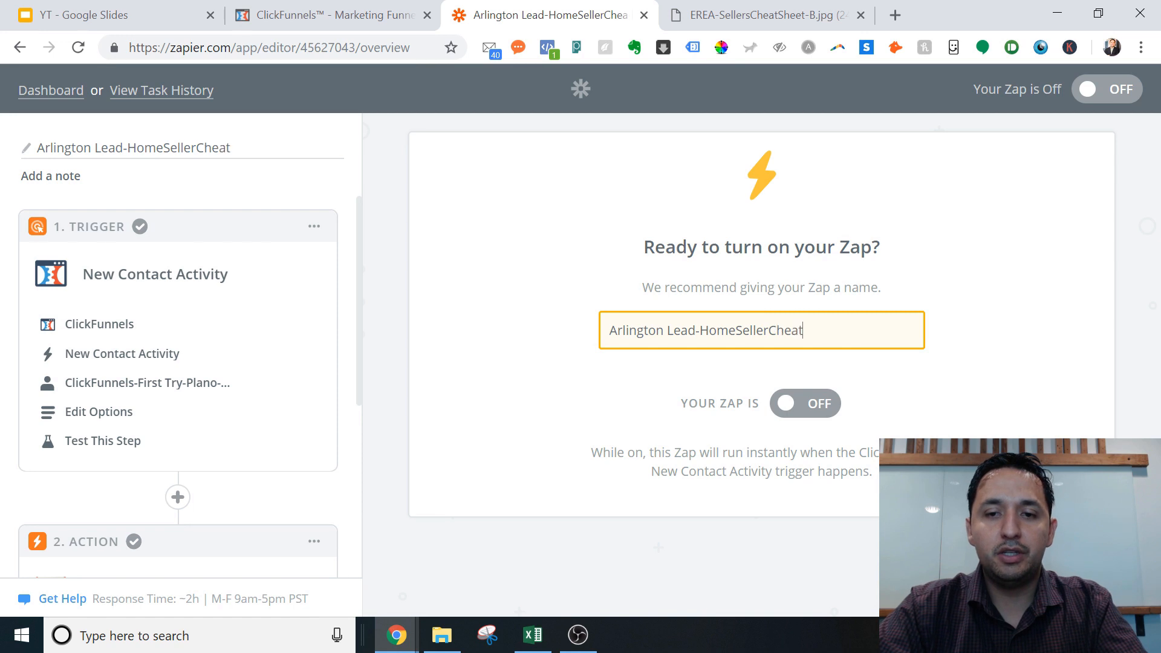
text(Seht)
key(BackSpace)
key(BackSpace)
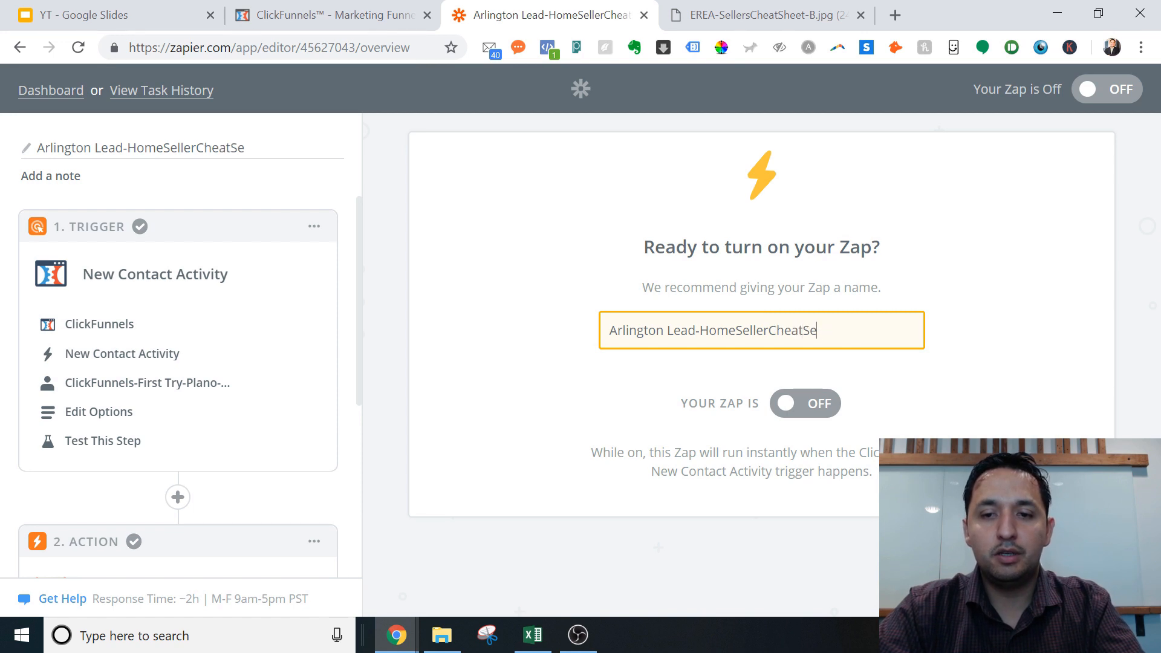
text(heet-)
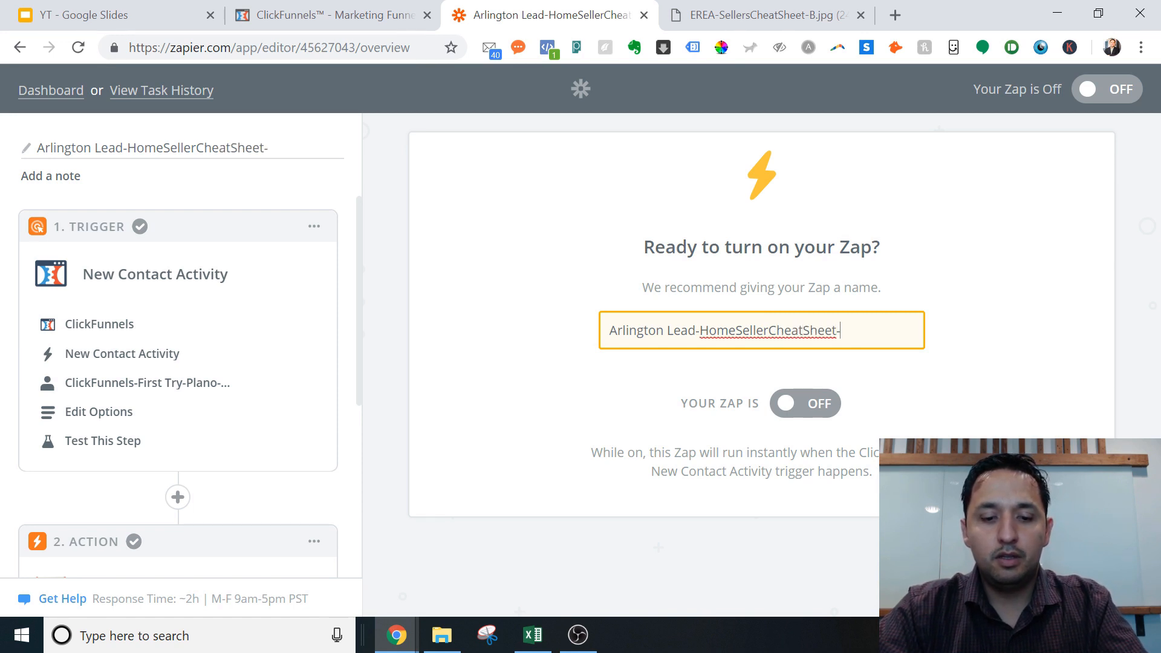
text(CF-)
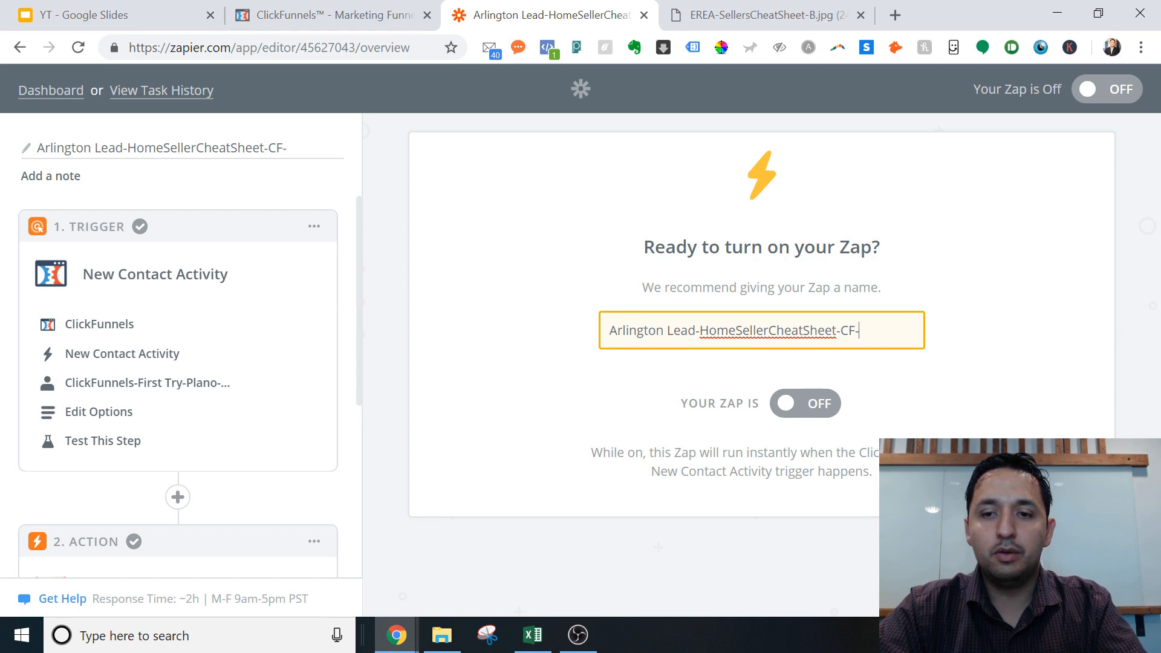
text(Email)
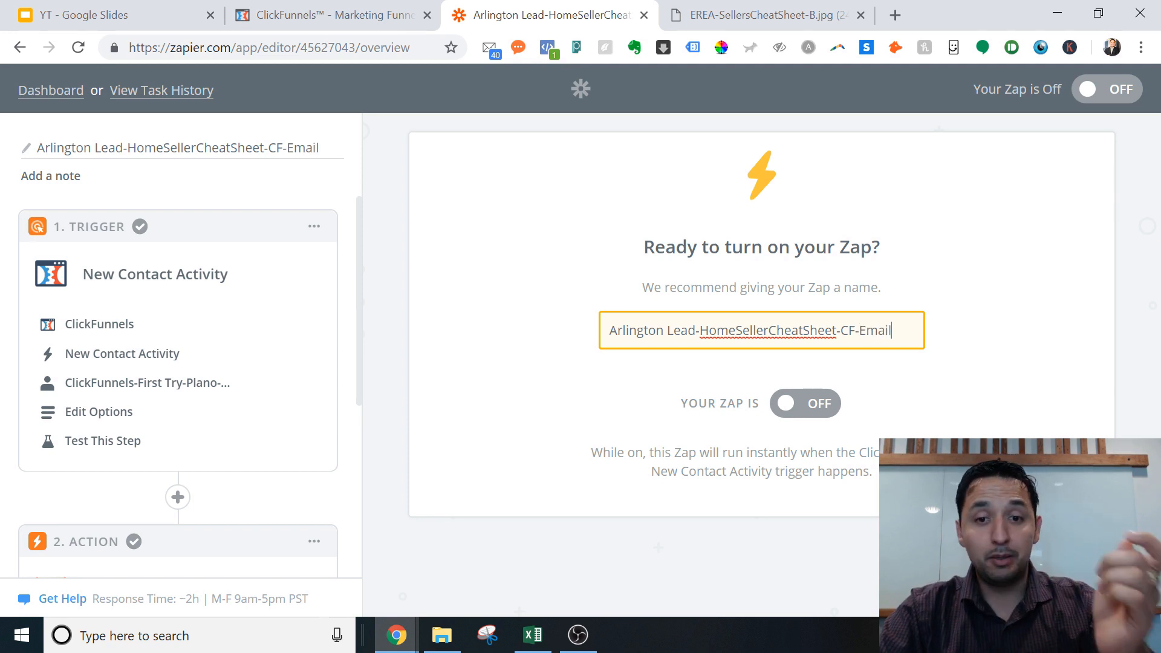
Step: Check the parts of the zap name, then switch the zap on
key(shift+Right)
key(shift+Right)
key(shift+Right)
key(shift+Right)
key(shift+Right)
key(shift+Right)
key(shift+Right)
key(shift+Right)
key(shift+Right)
key(shift+Right)
key(shift+Right)
key(shift+Right)
key(shift+Right)
key(shift+Right)
key(shift+Right)
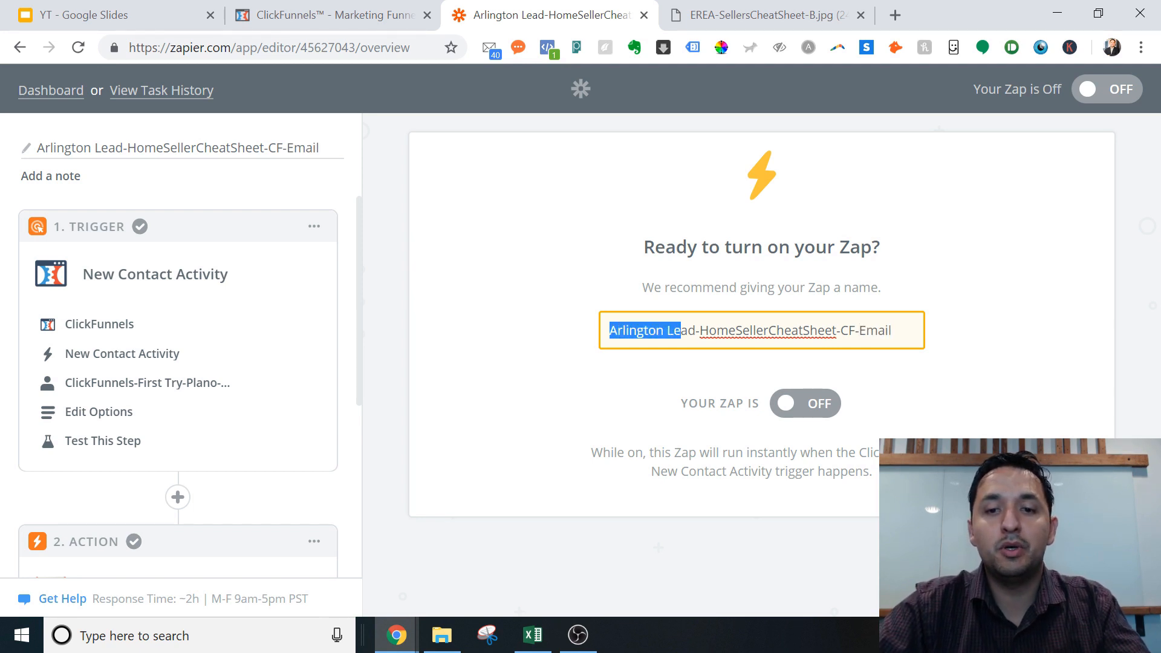
key(shift+Left)
key(shift+Left)
key(shift+Right)
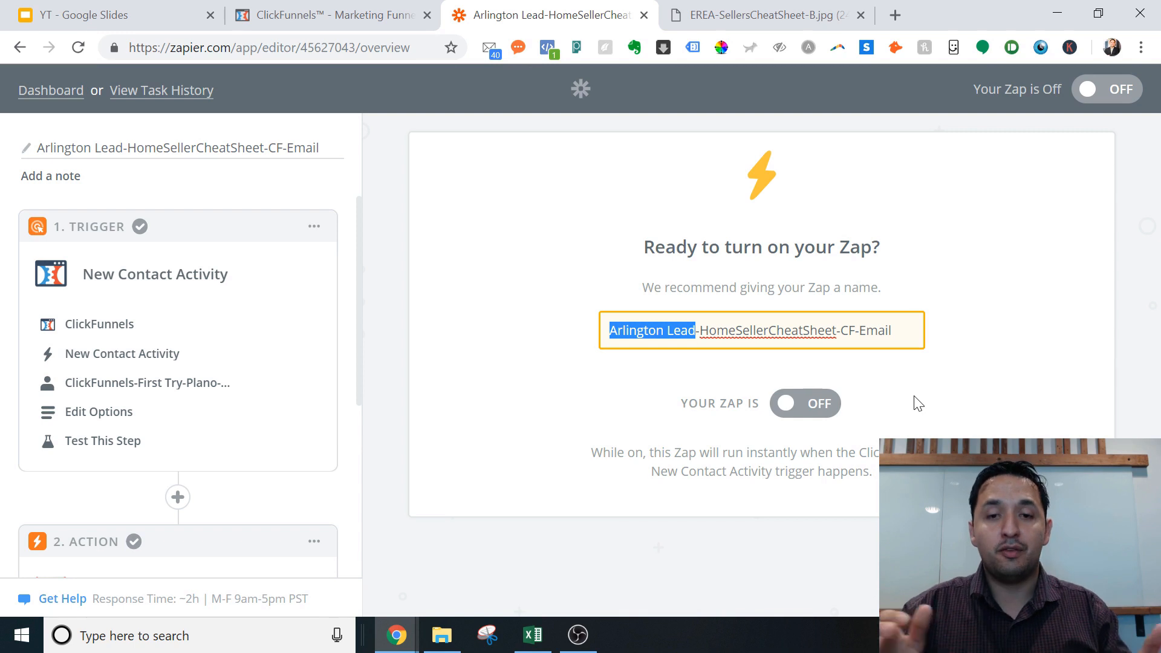
drag(709, 330, 825, 331)
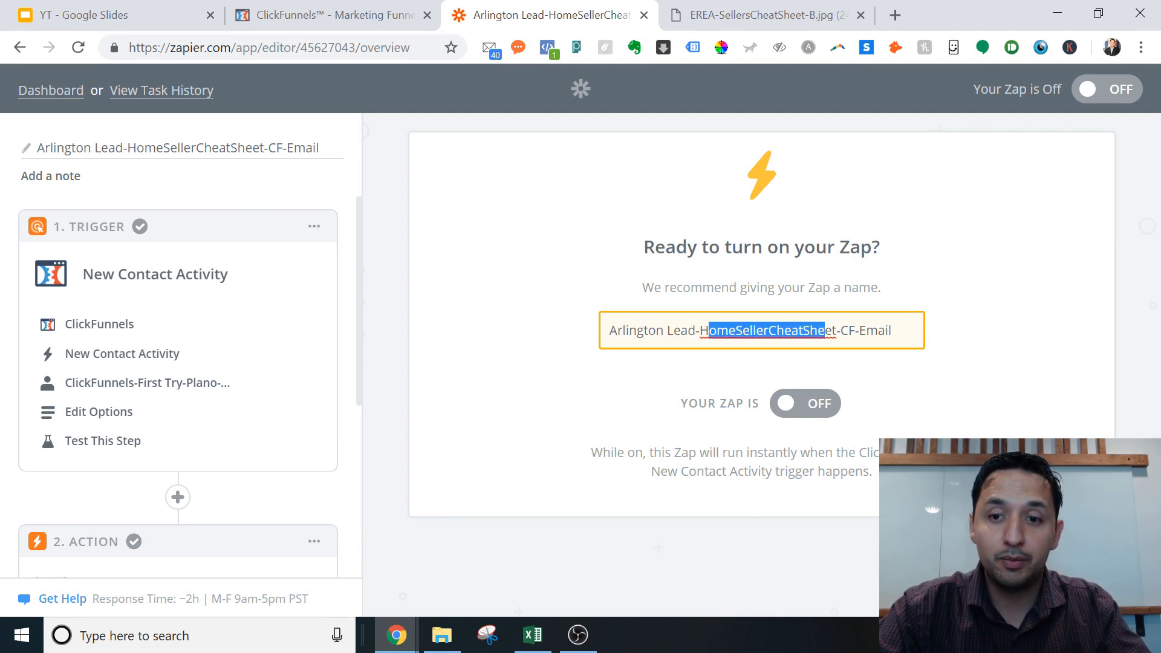
click(848, 331)
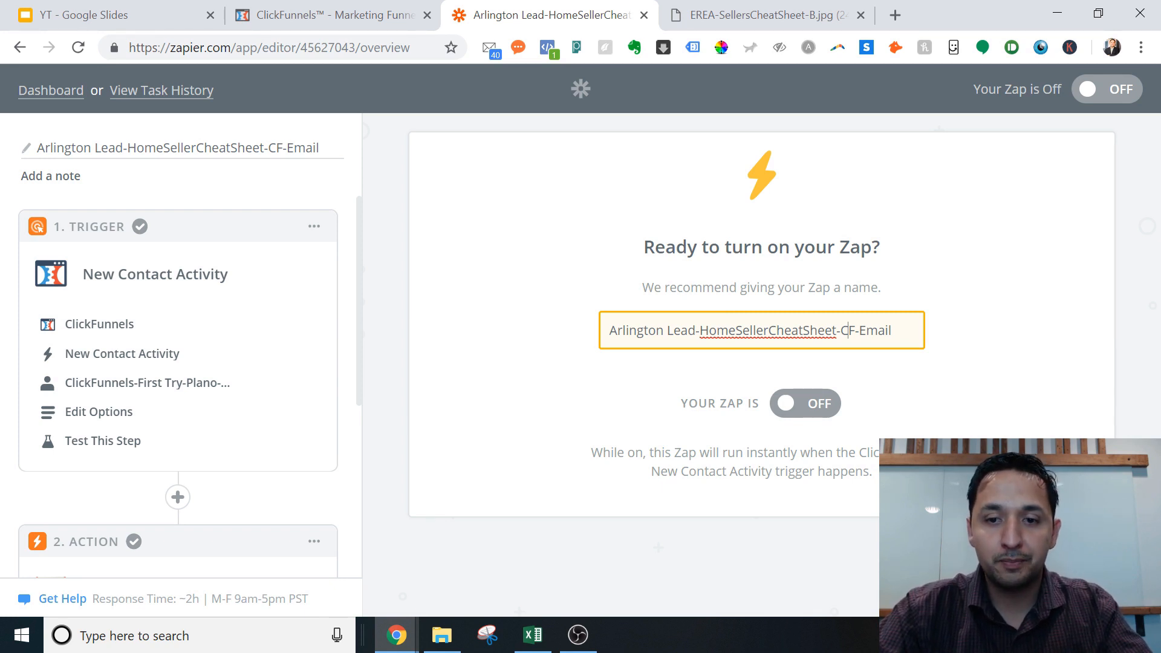
click(817, 404)
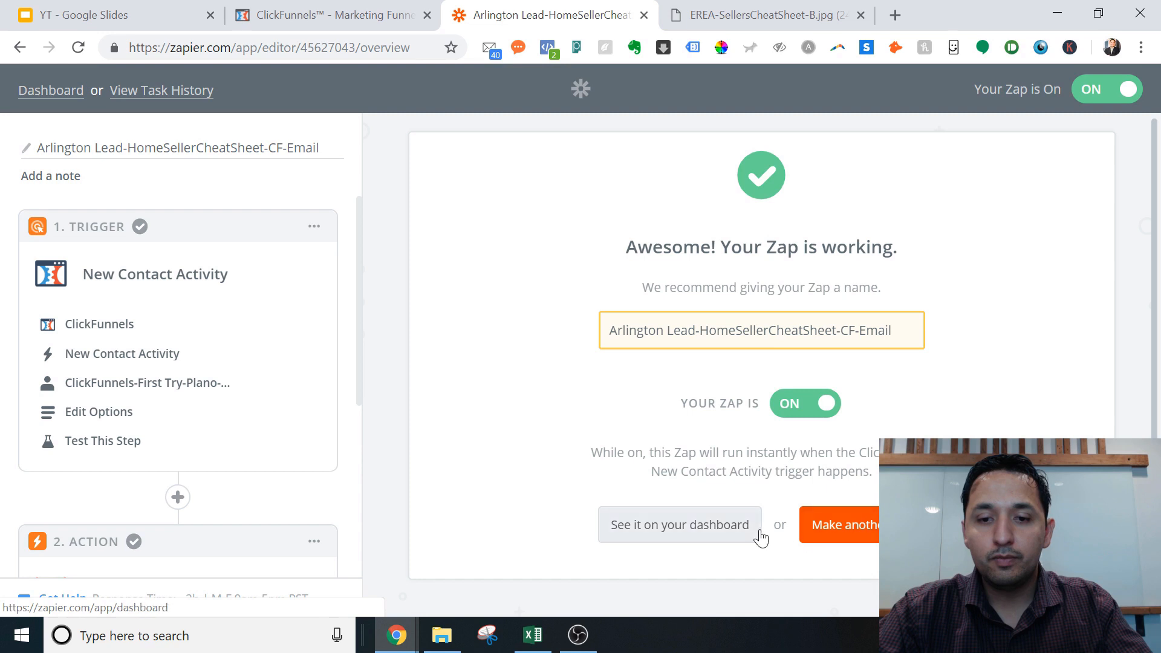
Step: Go to the dashboard's Zaps list via 'See it on your dashboard'
click(697, 524)
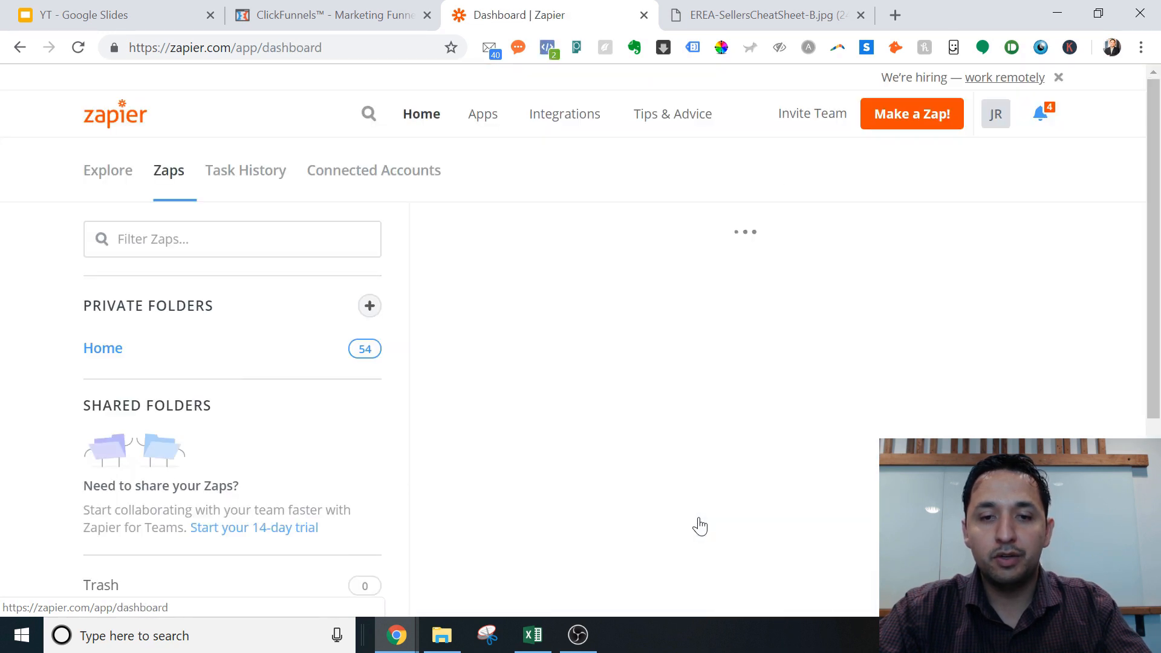